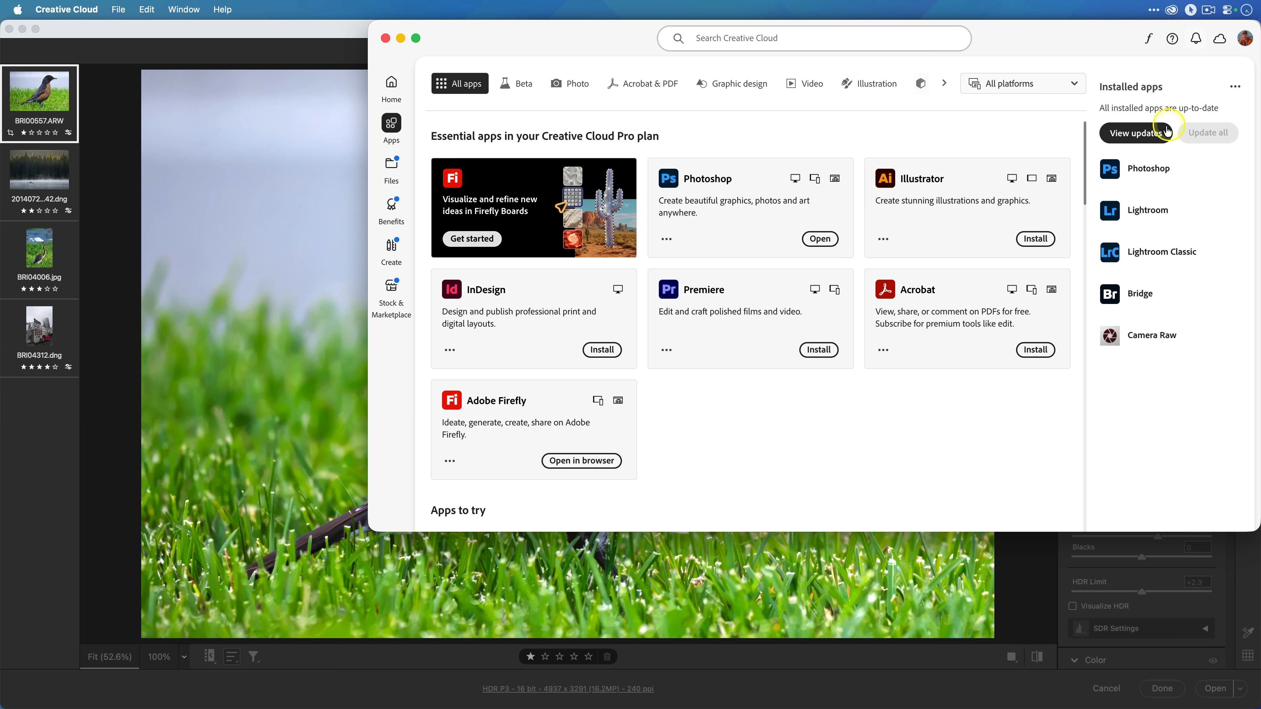
- Examine the recent updates for the installed Adobe apps, and close the Creative Cloud window
{"action": "left_click", "coordinate": [1139, 132]}
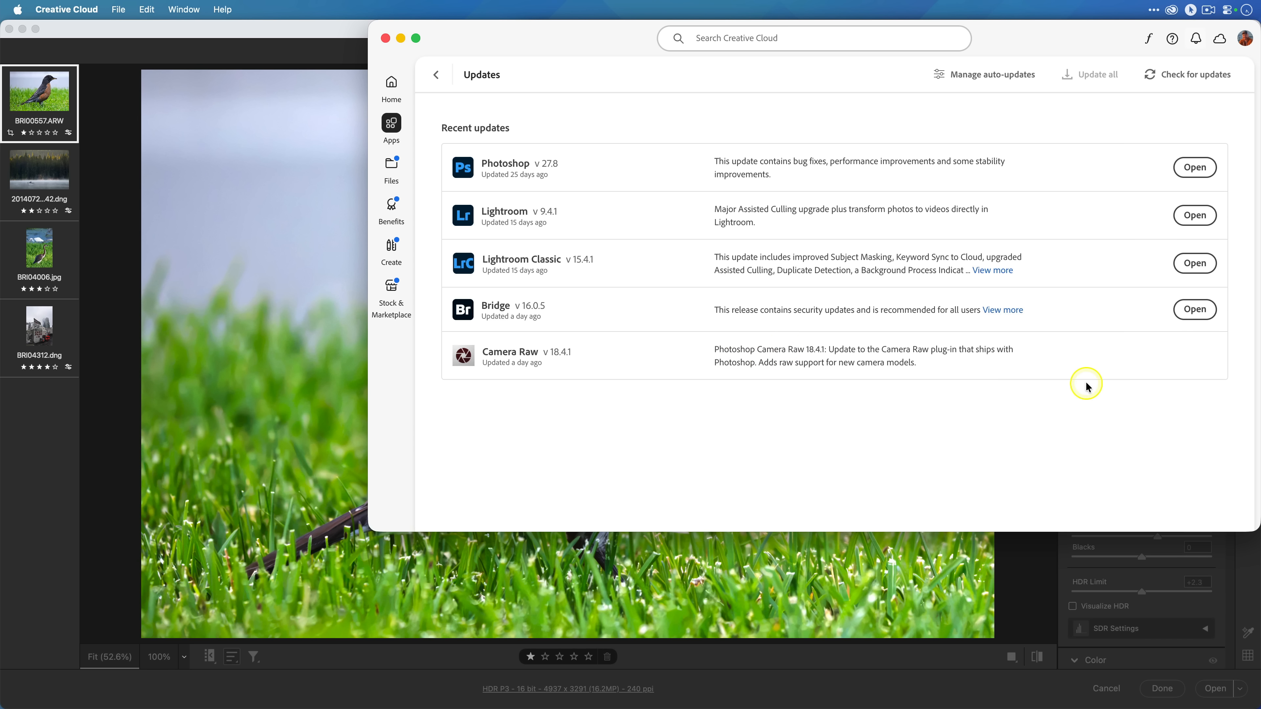
{"action": "left_click", "coordinate": [385, 38]}
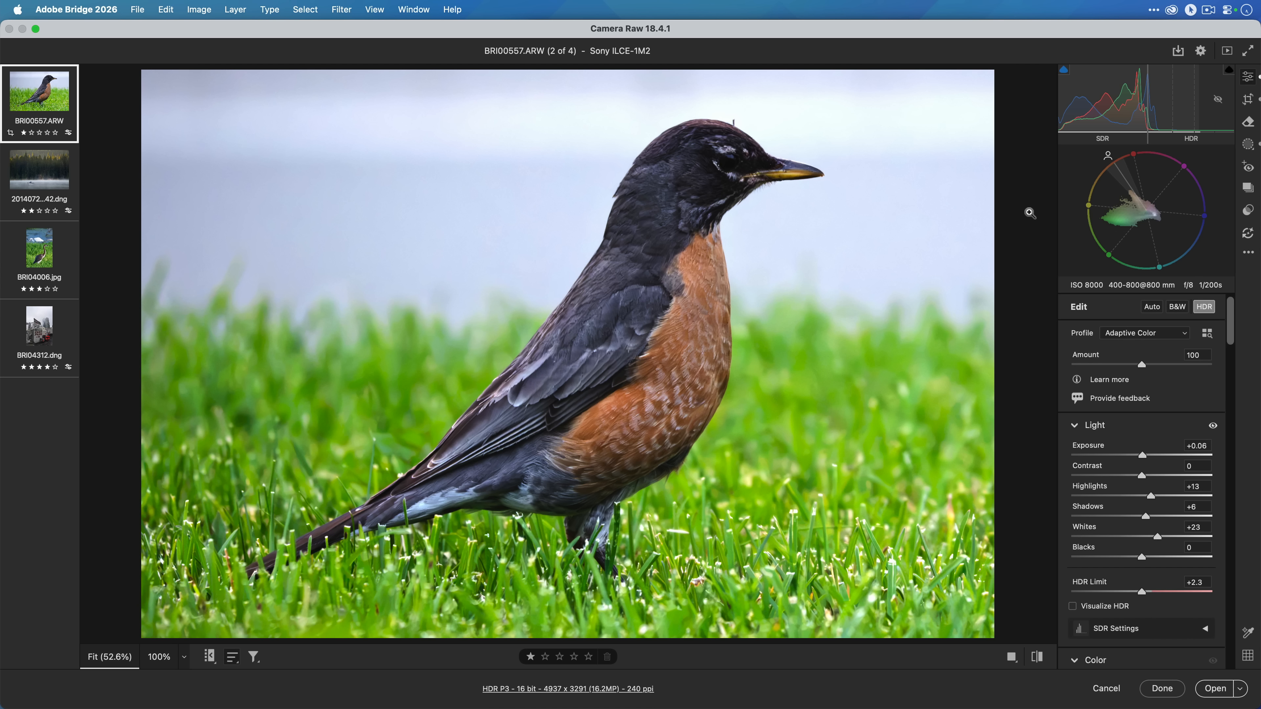
- Open the About Camera Raw information to check the installed version, and dismiss it
{"action": "left_click", "coordinate": [85, 12]}
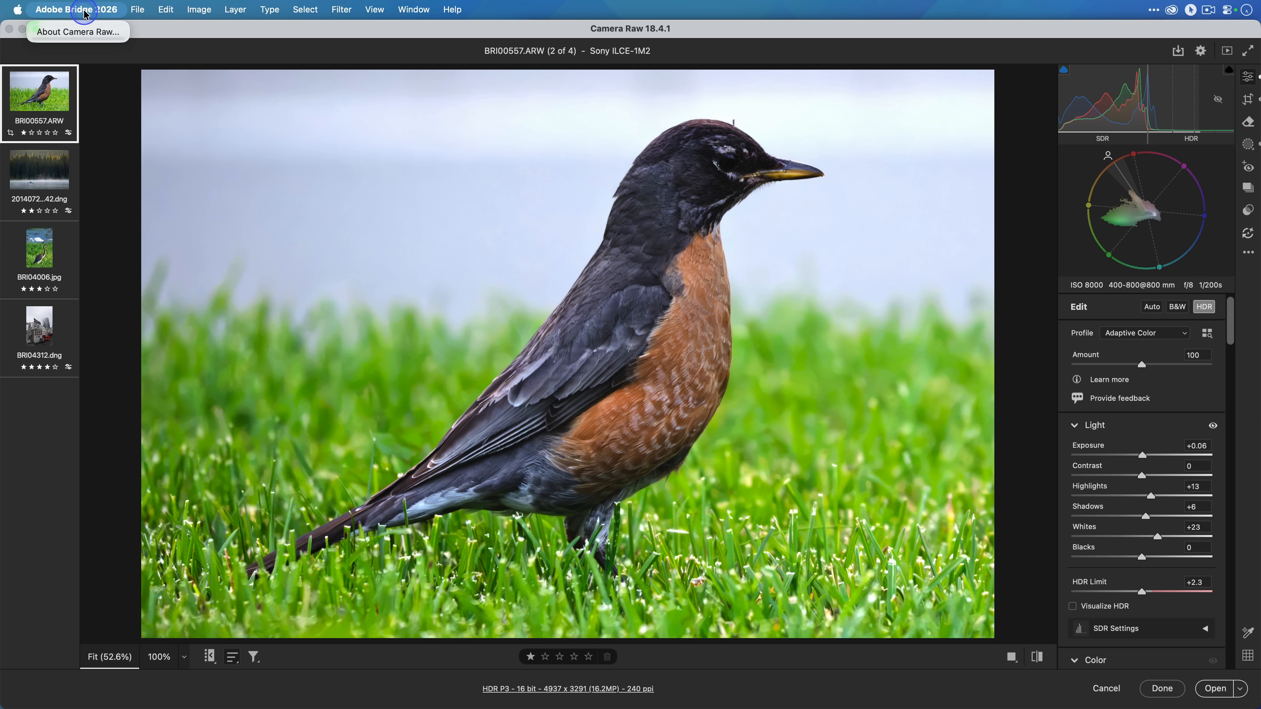
{"action": "left_click", "coordinate": [113, 31]}
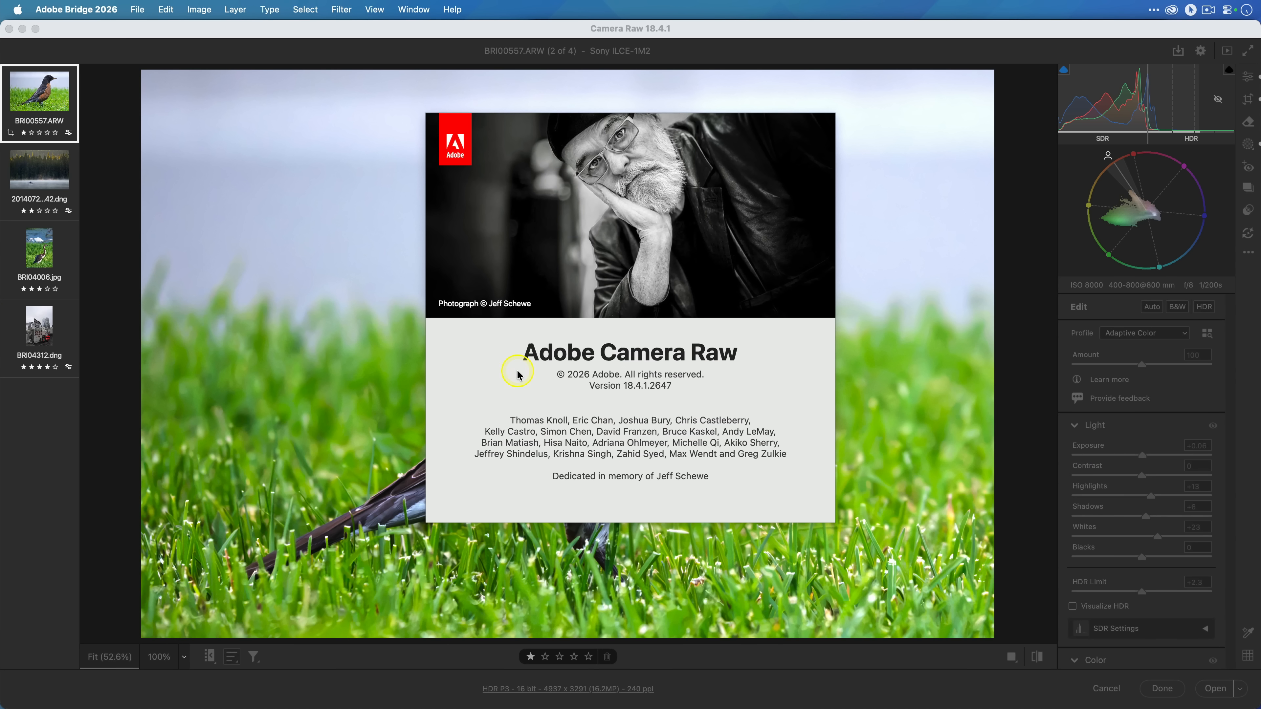
{"action": "left_click", "coordinate": [517, 374]}
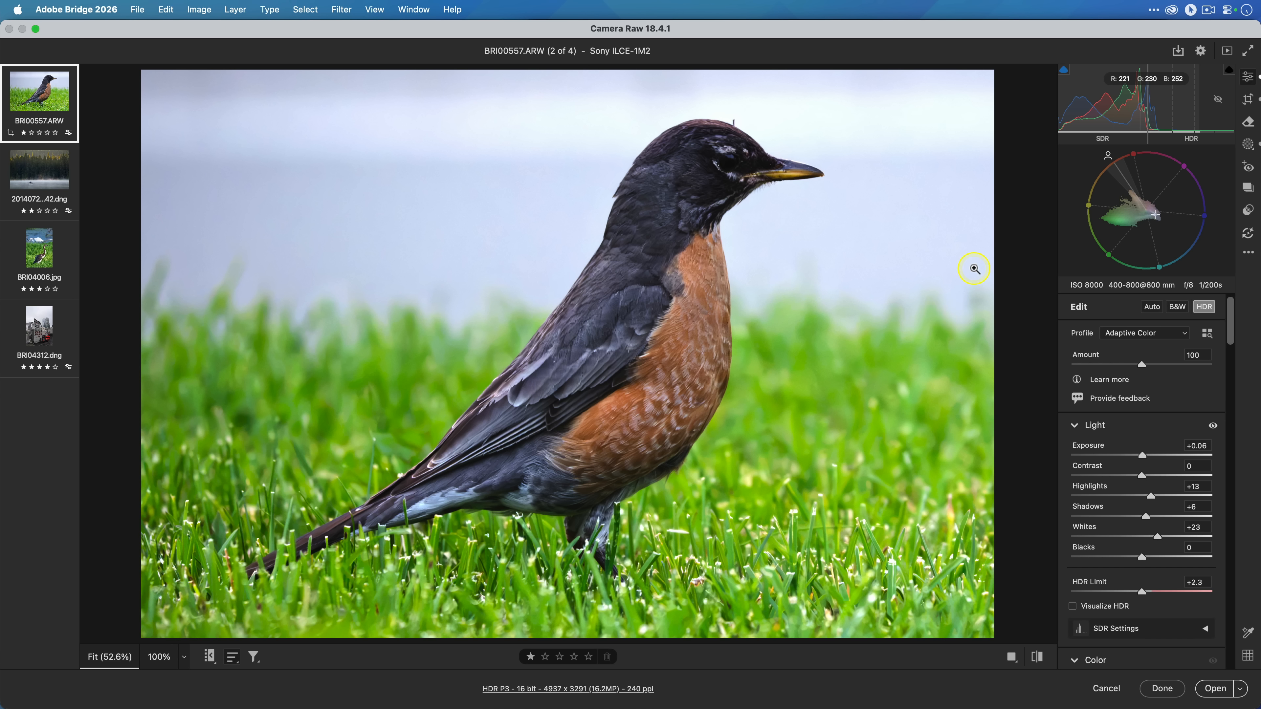
{"action": "left_click", "coordinate": [1024, 266]}
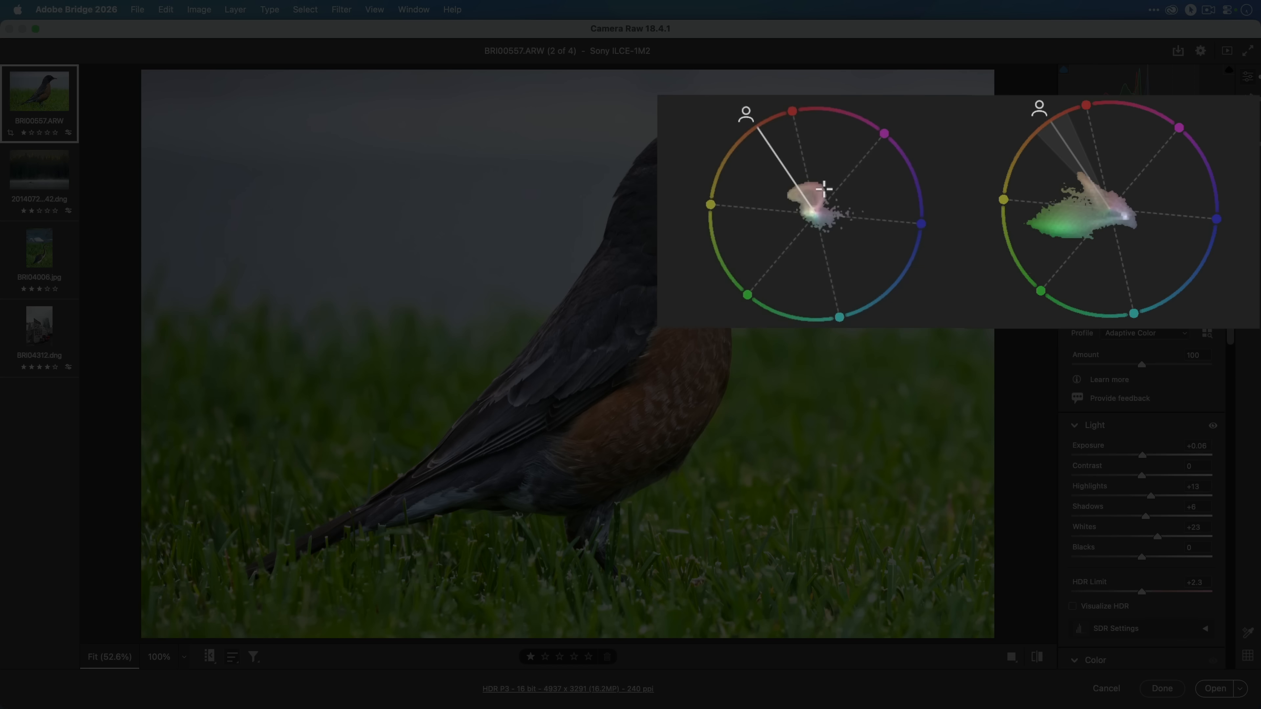
- Try a Saturation of +100 on the robin photo to compare its vectorscope spread, and reset it to 0
{"action": "left_click_drag", "start_coordinate": [1106, 254], "coordinate": [1001, 239]}
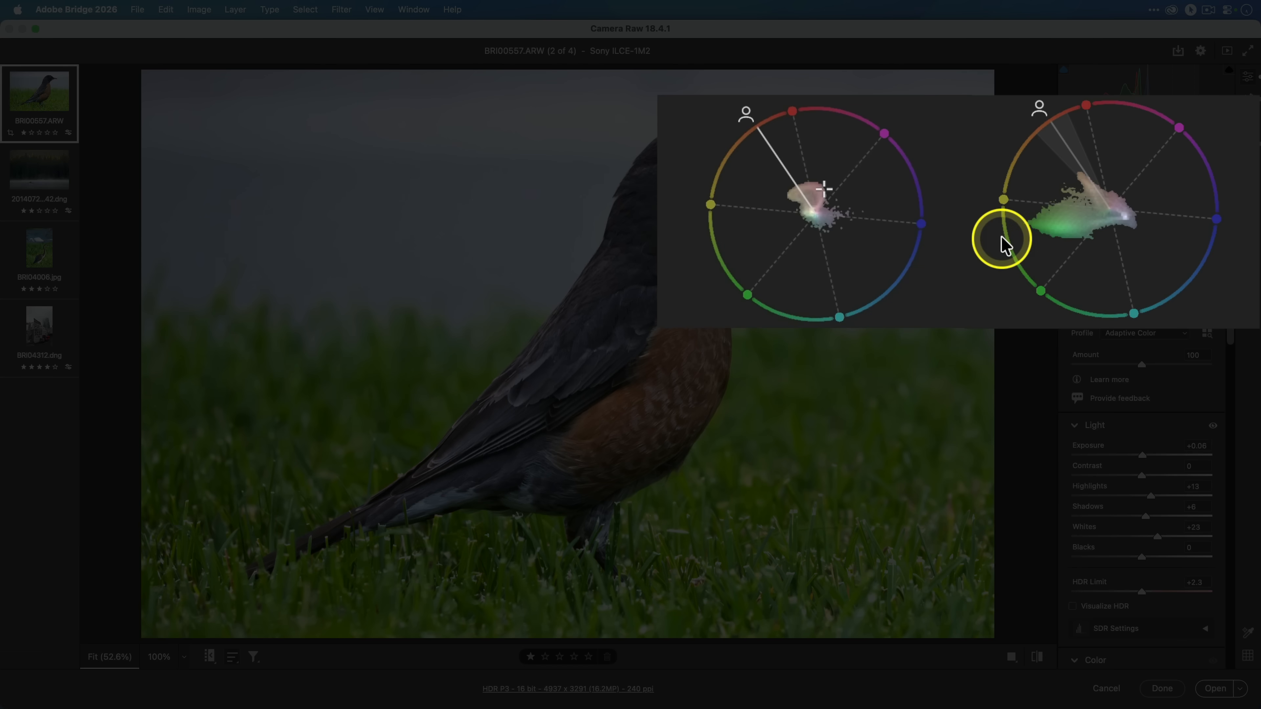
{"action": "scroll", "coordinate": [1152, 541], "scroll_direction": "down", "scroll_amount": 6}
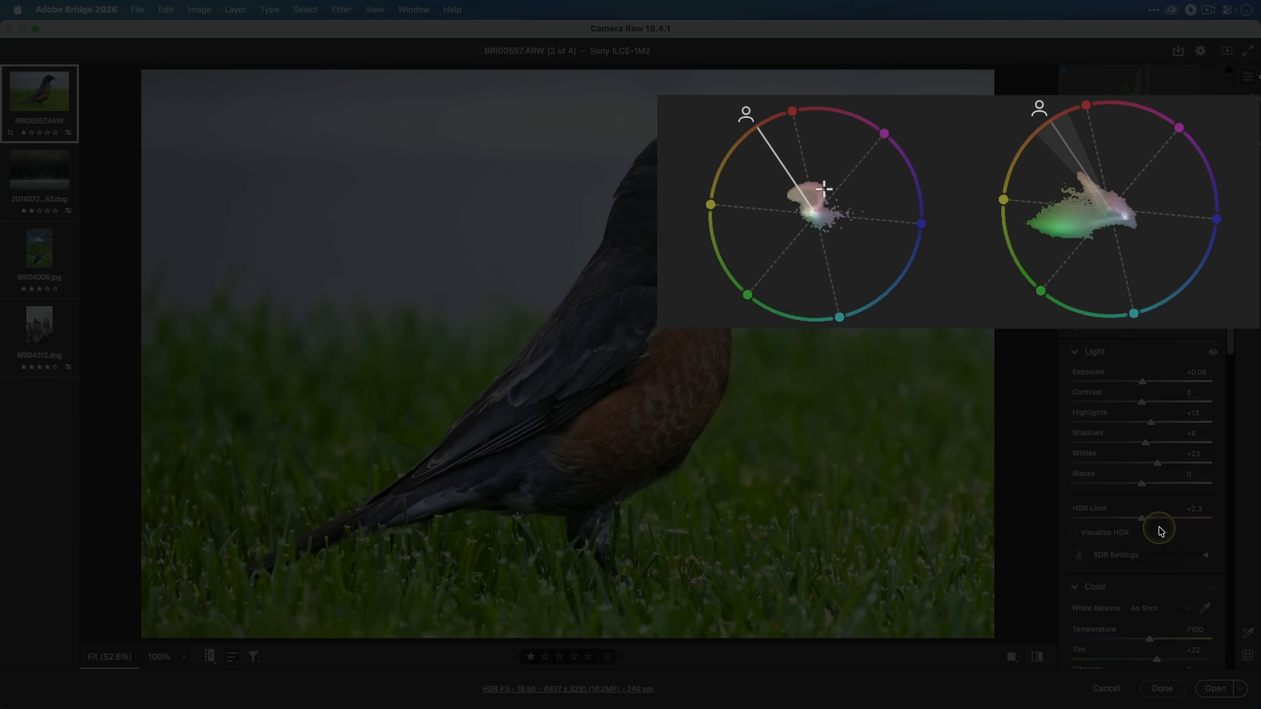
{"action": "left_click_drag", "start_coordinate": [1150, 559], "coordinate": [1216, 562]}
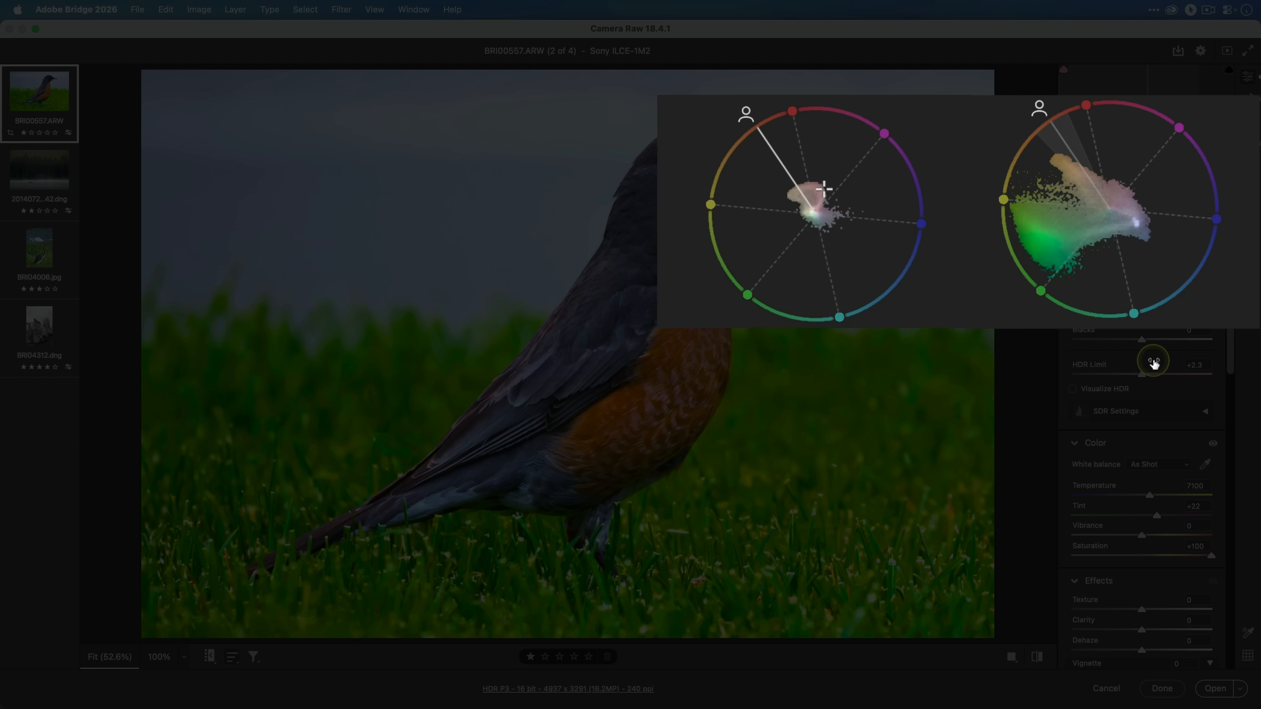
{"action": "double_click", "coordinate": [1211, 557]}
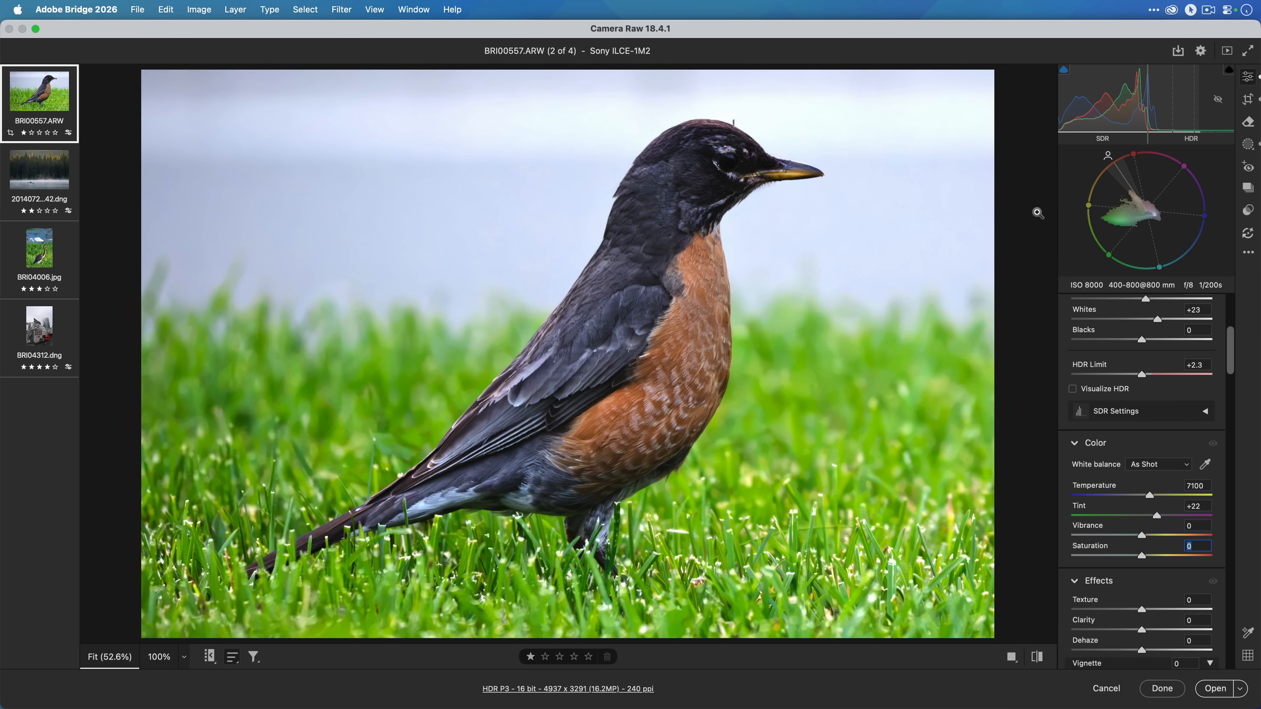
- Hide the vectorscope's skin tone indicator and show it again
{"action": "right_click", "coordinate": [1088, 185]}
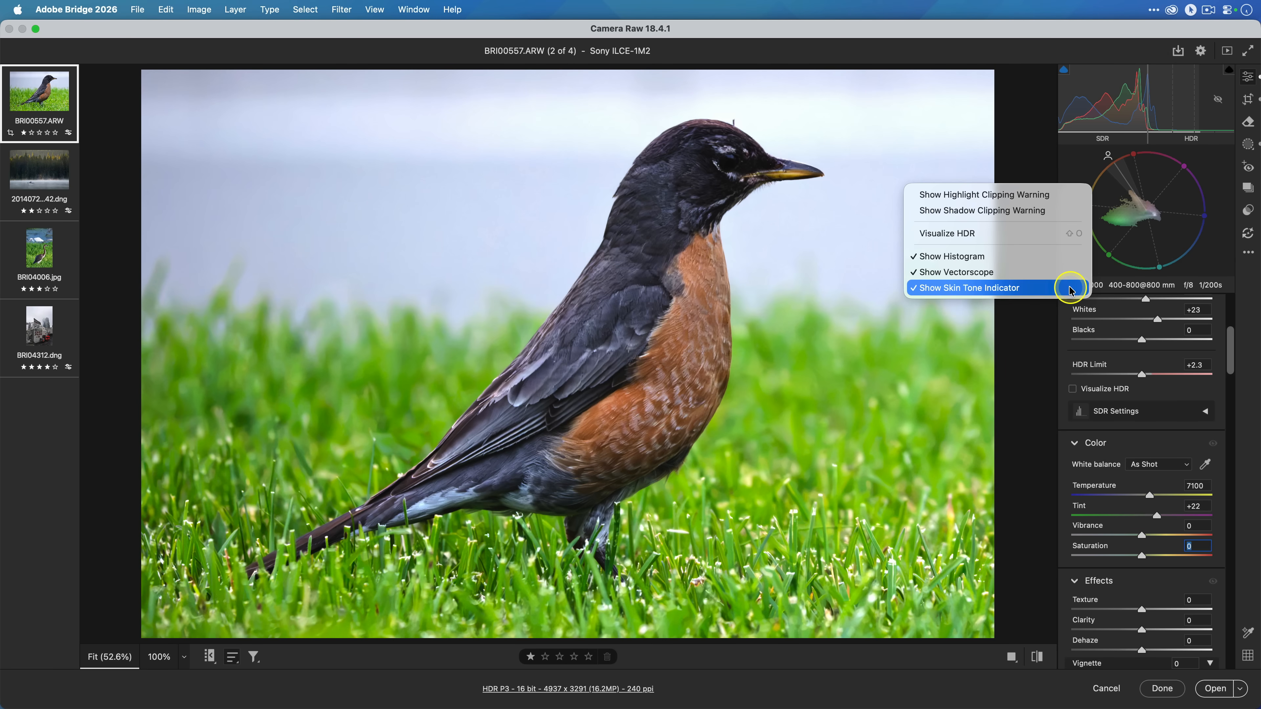
{"action": "left_click", "coordinate": [1064, 297]}
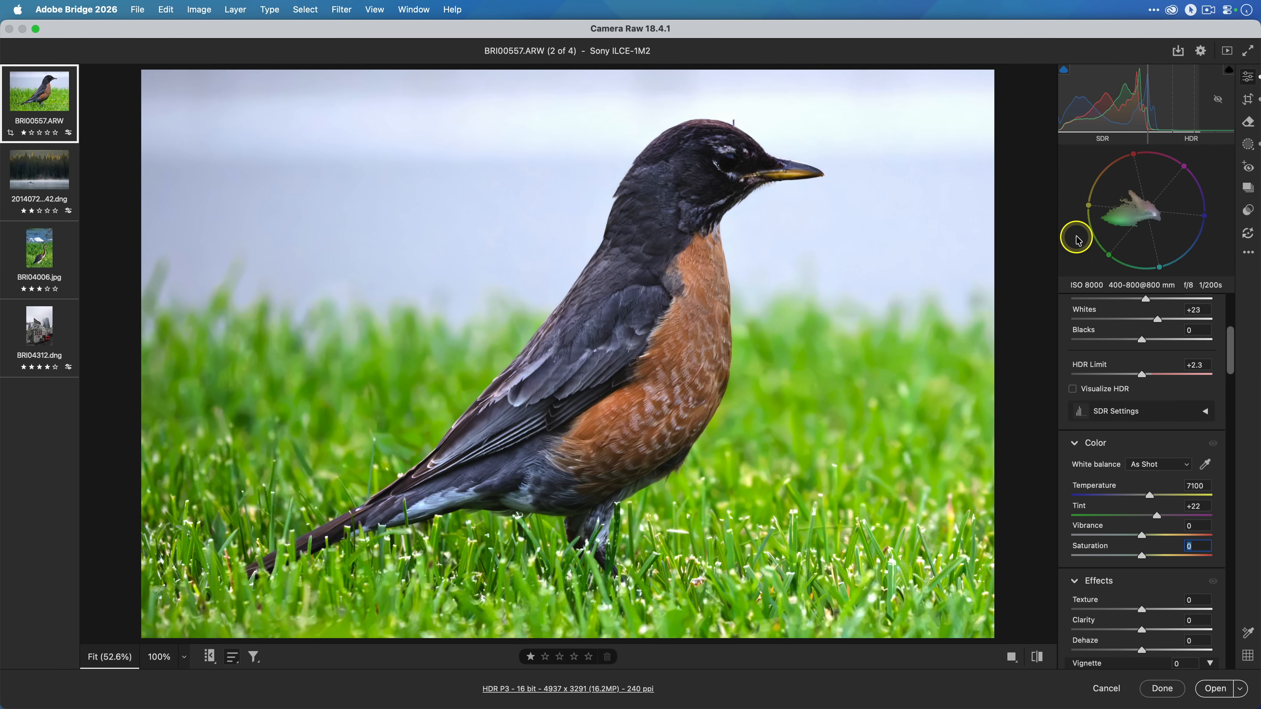
{"action": "right_click", "coordinate": [1073, 239]}
{"action": "left_click", "coordinate": [1025, 339]}
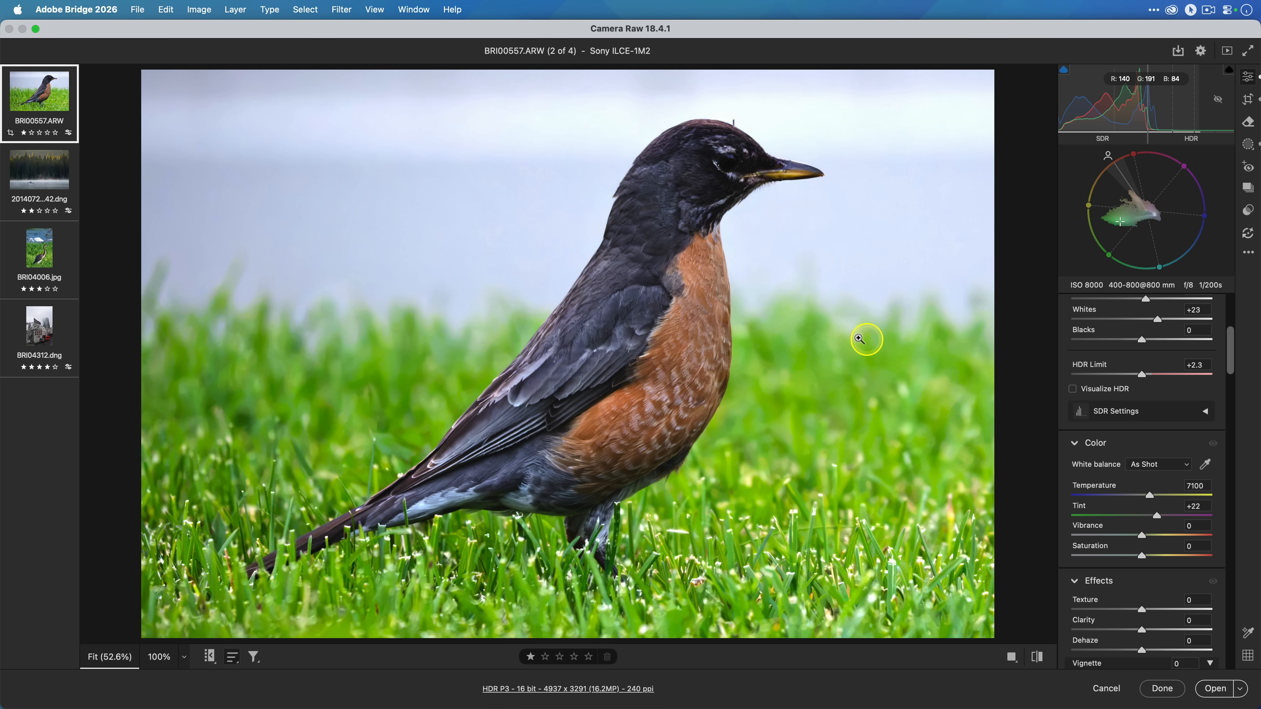
- Show the autofocus points on the robin photo and inspect the area around the bird's eye
{"action": "right_click", "coordinate": [849, 345]}
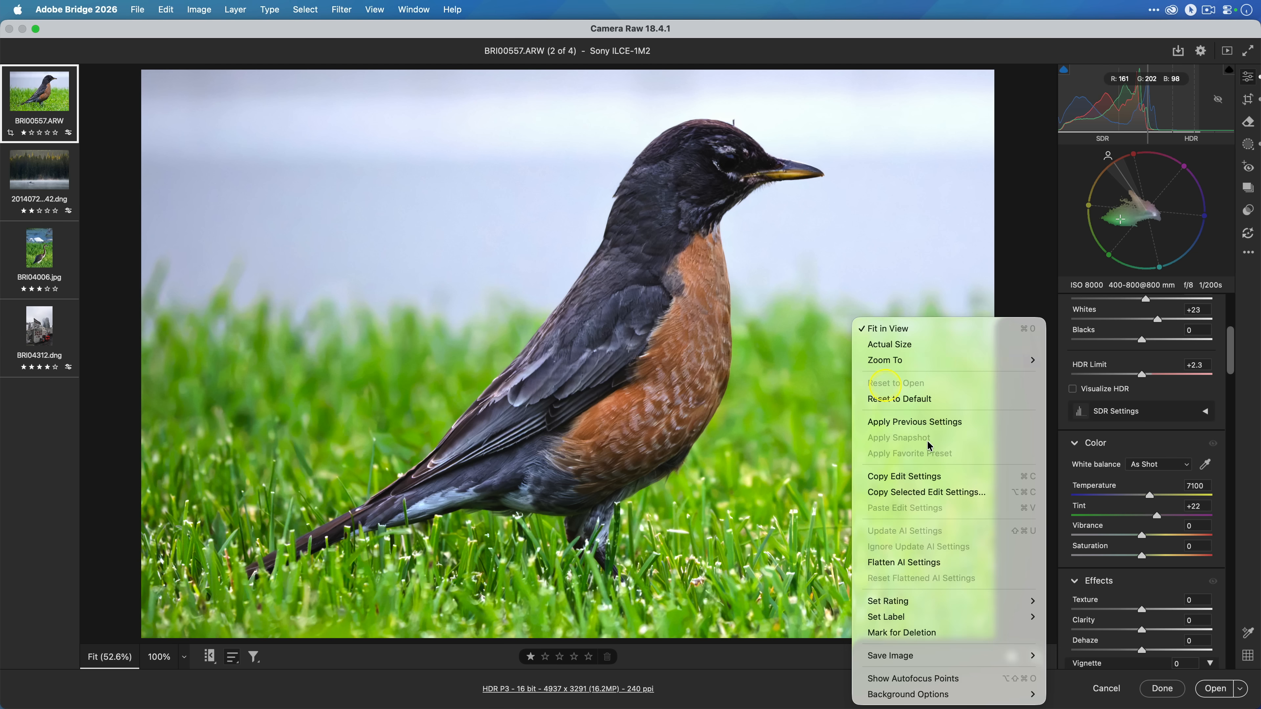
{"action": "left_click", "coordinate": [987, 680]}
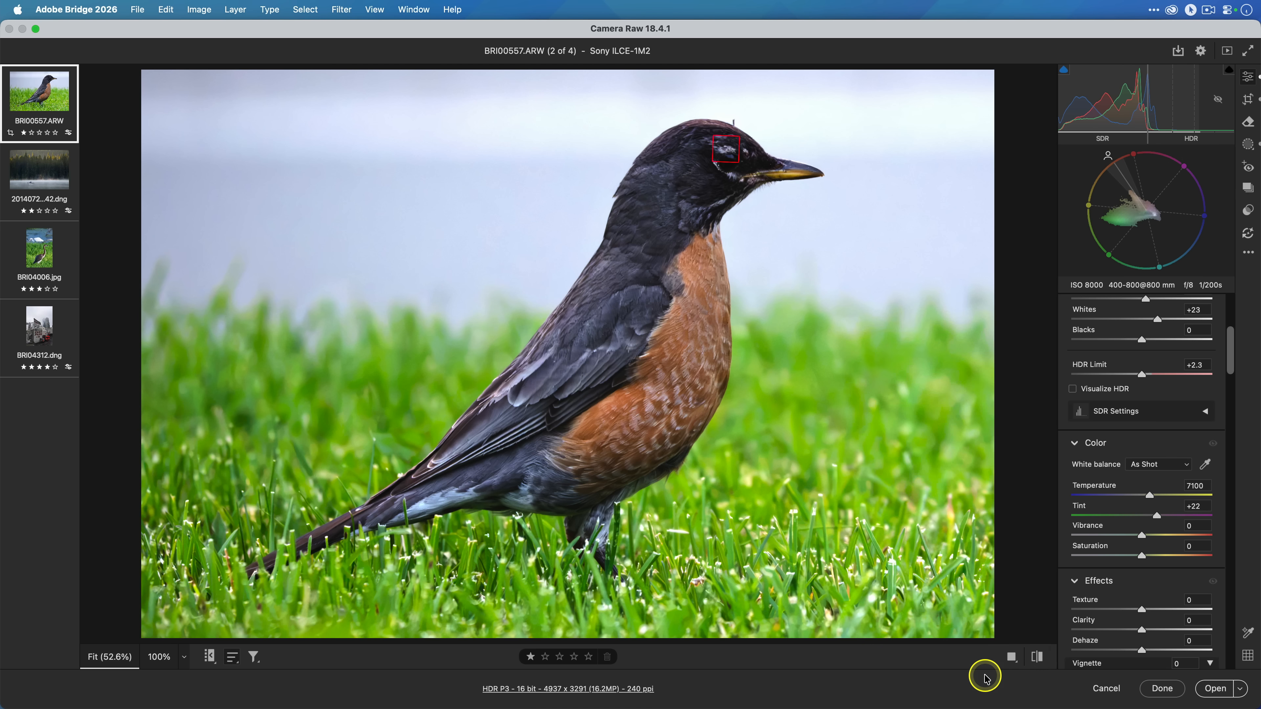
{"action": "left_click", "coordinate": [728, 165]}
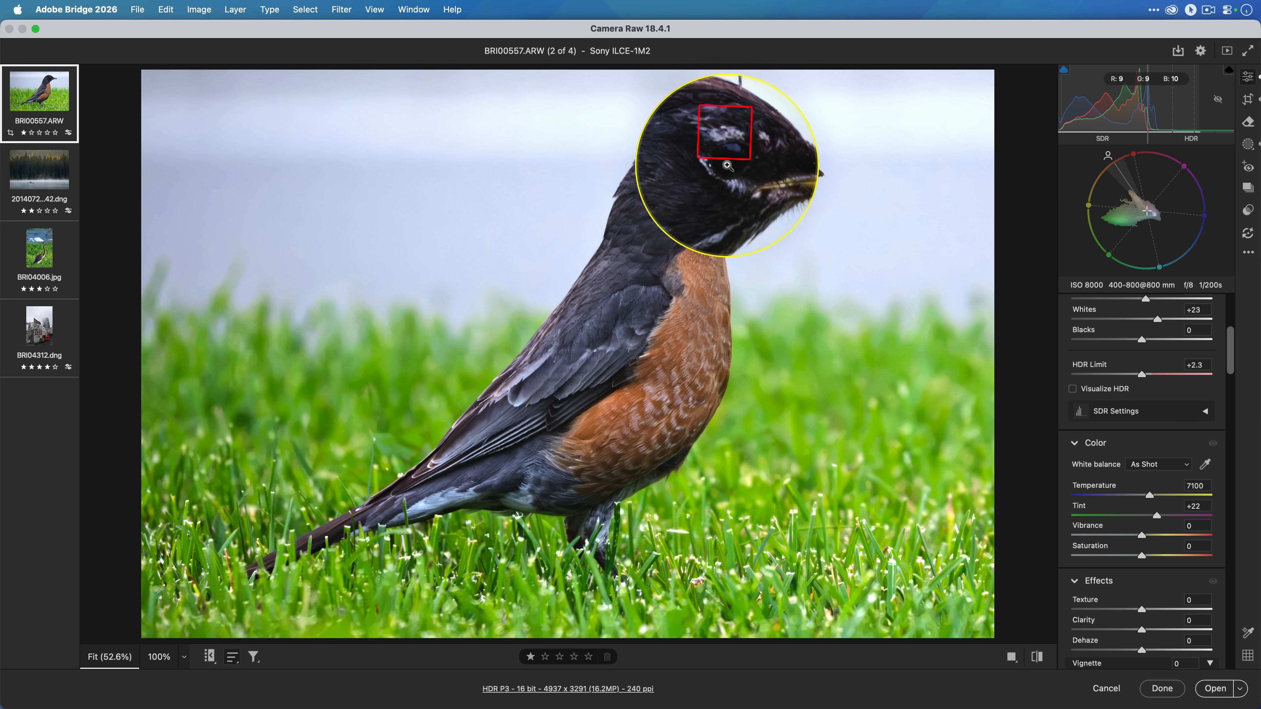
{"action": "key", "text": "ctrl+alt+m"}
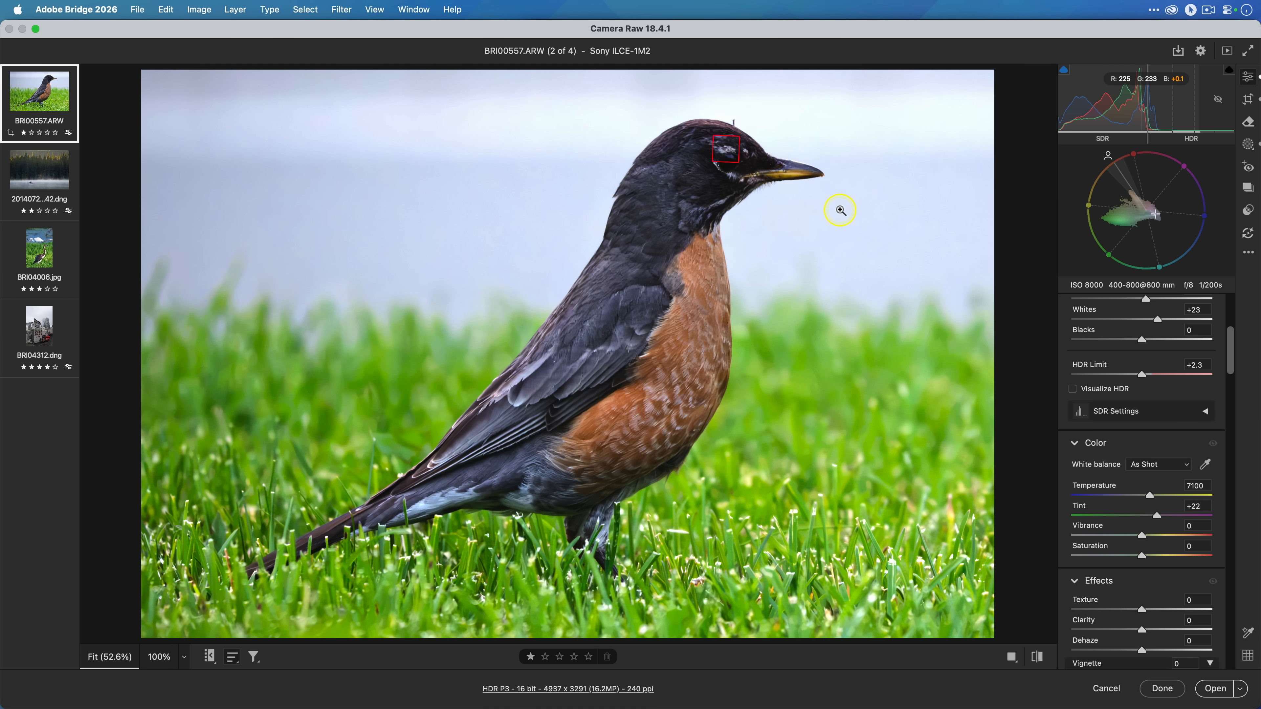
- Open BRI04312.dng and inspect its autofocus point around the parking sign
{"action": "left_click", "coordinate": [56, 332]}
{"action": "key", "text": "ctrl+alt+m"}
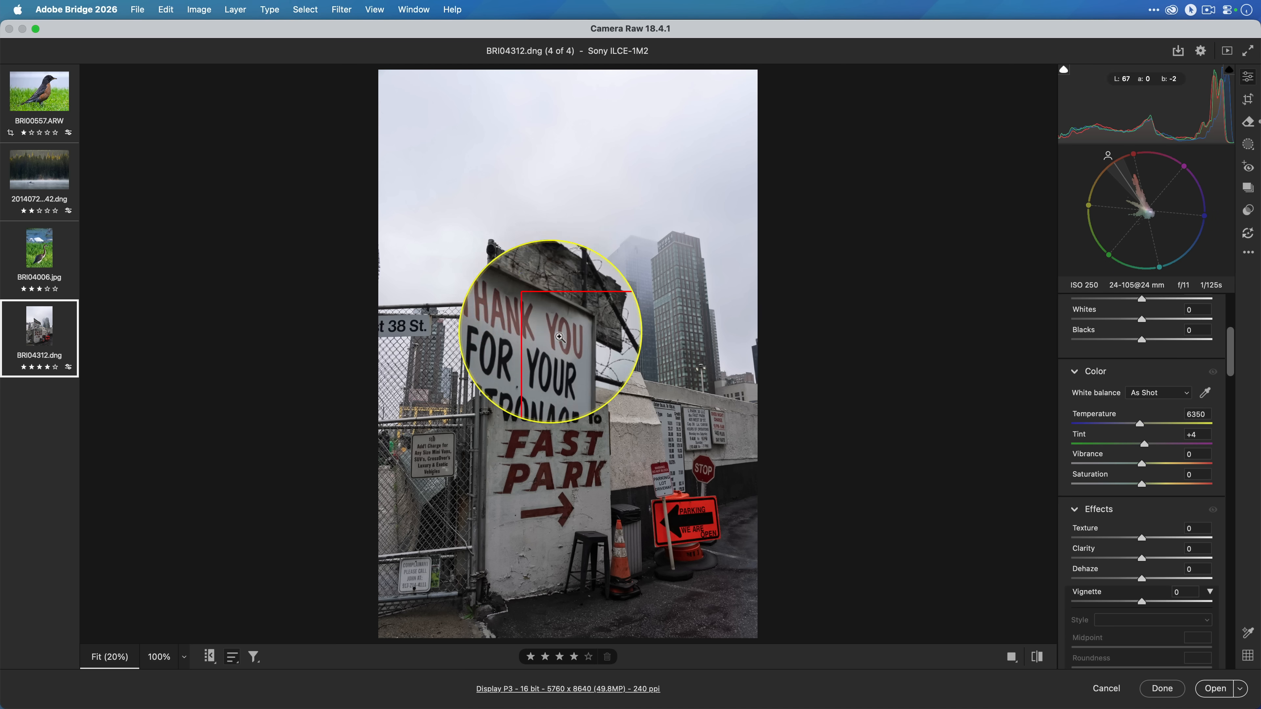
{"action": "key", "text": "ctrl+alt+m"}
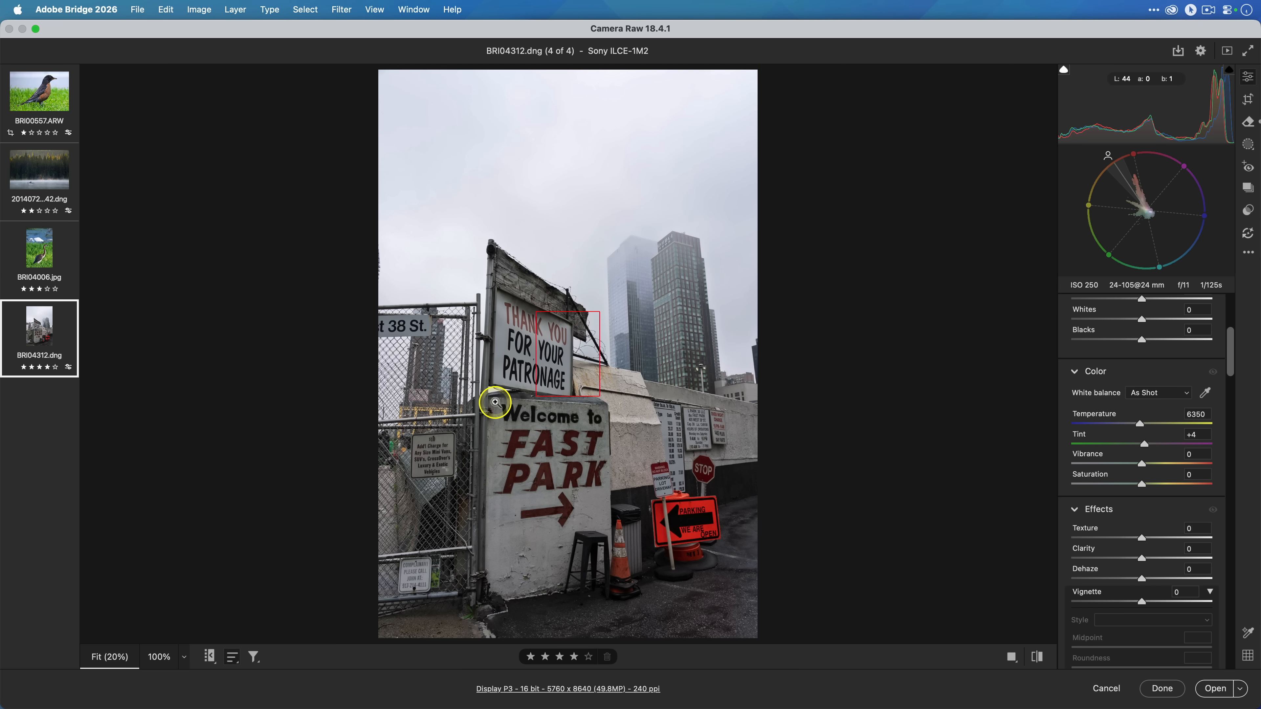
- Return to BRI00557.ARW, inspect its autofocus point at the eye, and turn off the autofocus points display
{"action": "left_click", "coordinate": [60, 122]}
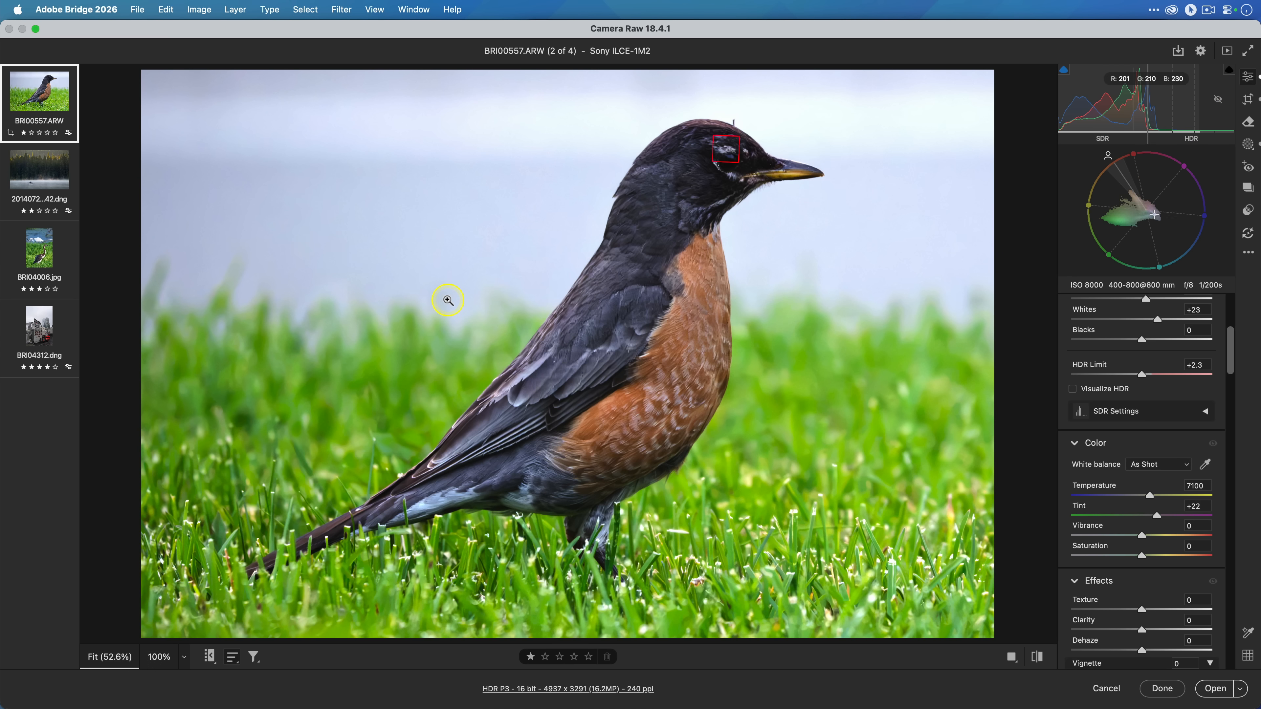
{"action": "key", "text": "ctrl"}
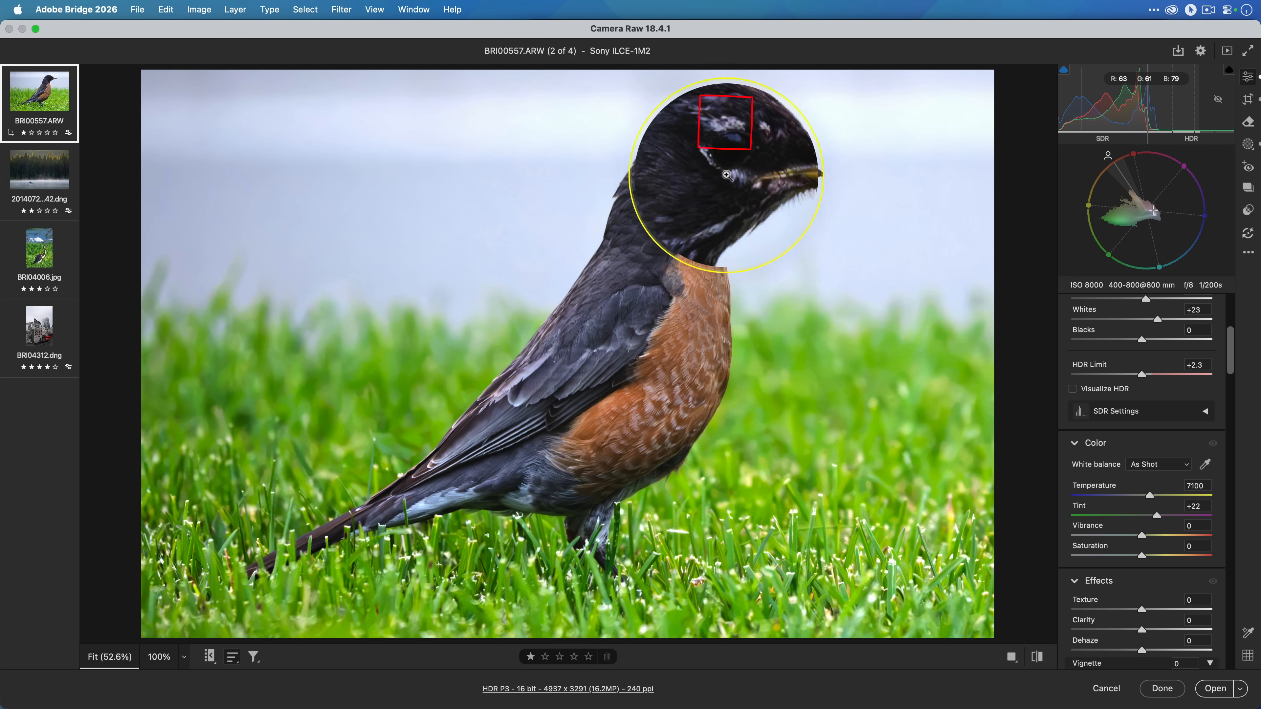
{"action": "key", "text": "ctrl"}
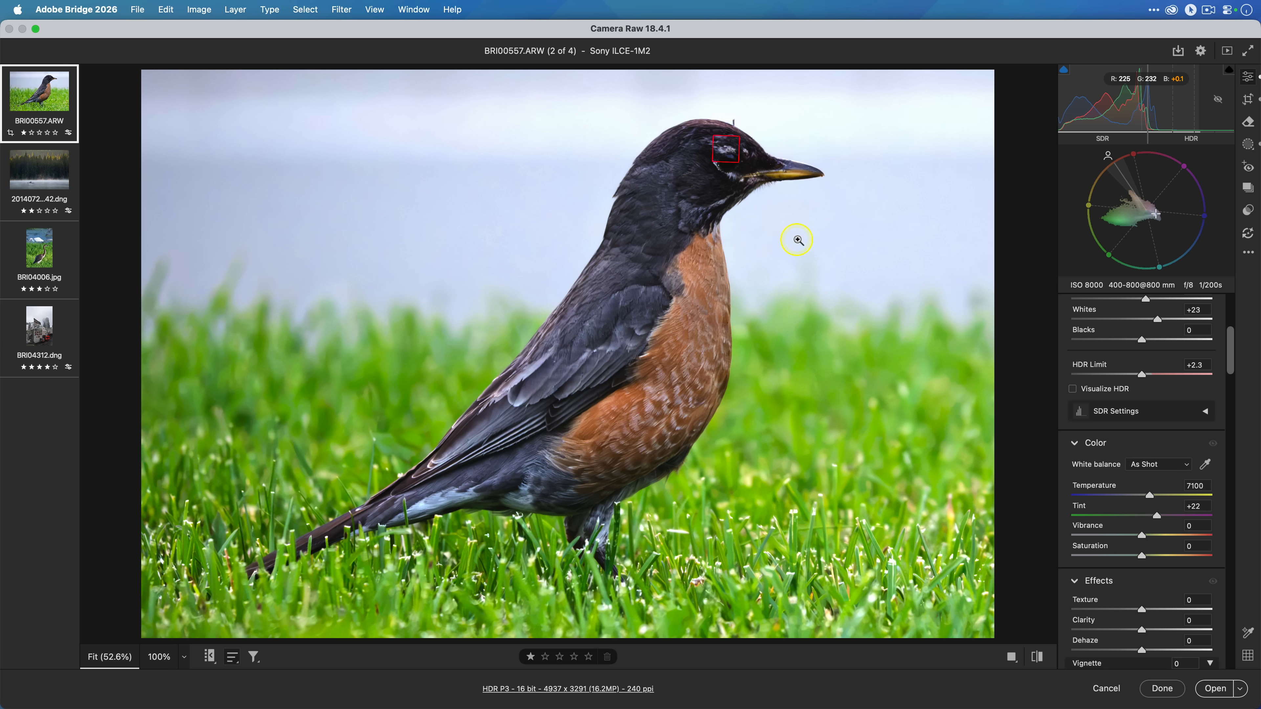
{"action": "right_click", "coordinate": [799, 241]}
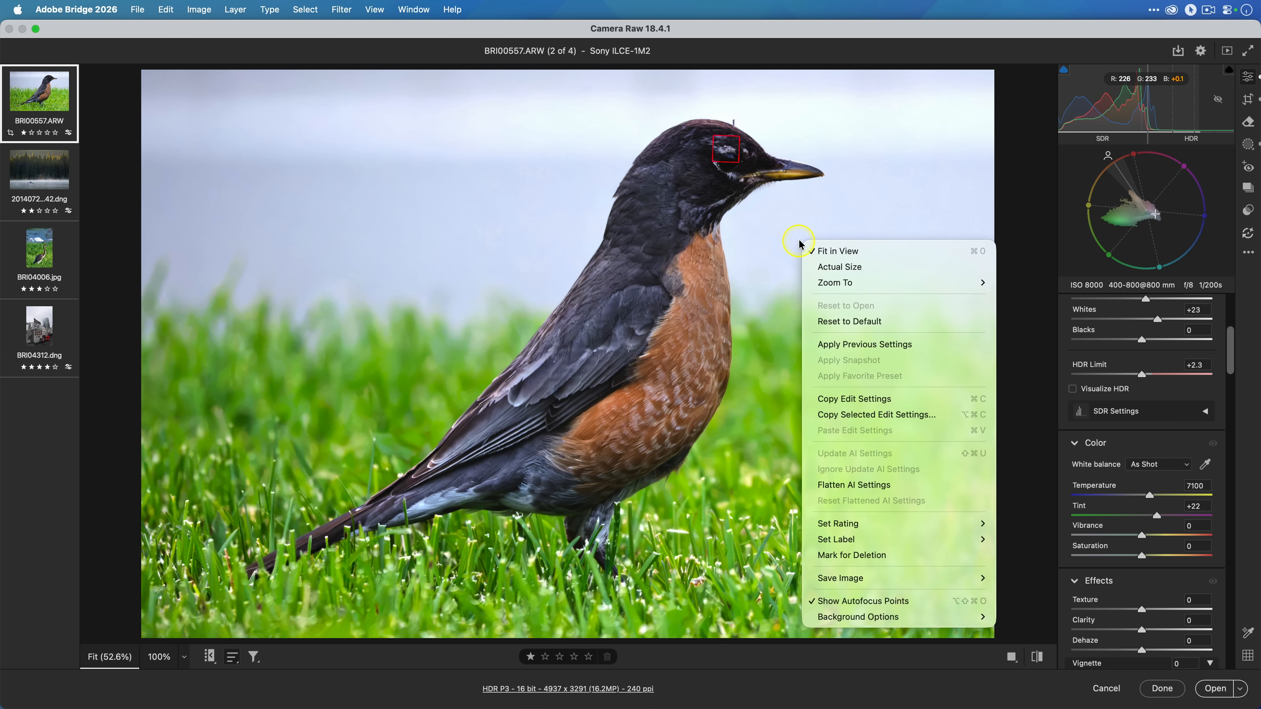
{"action": "left_click", "coordinate": [937, 601]}
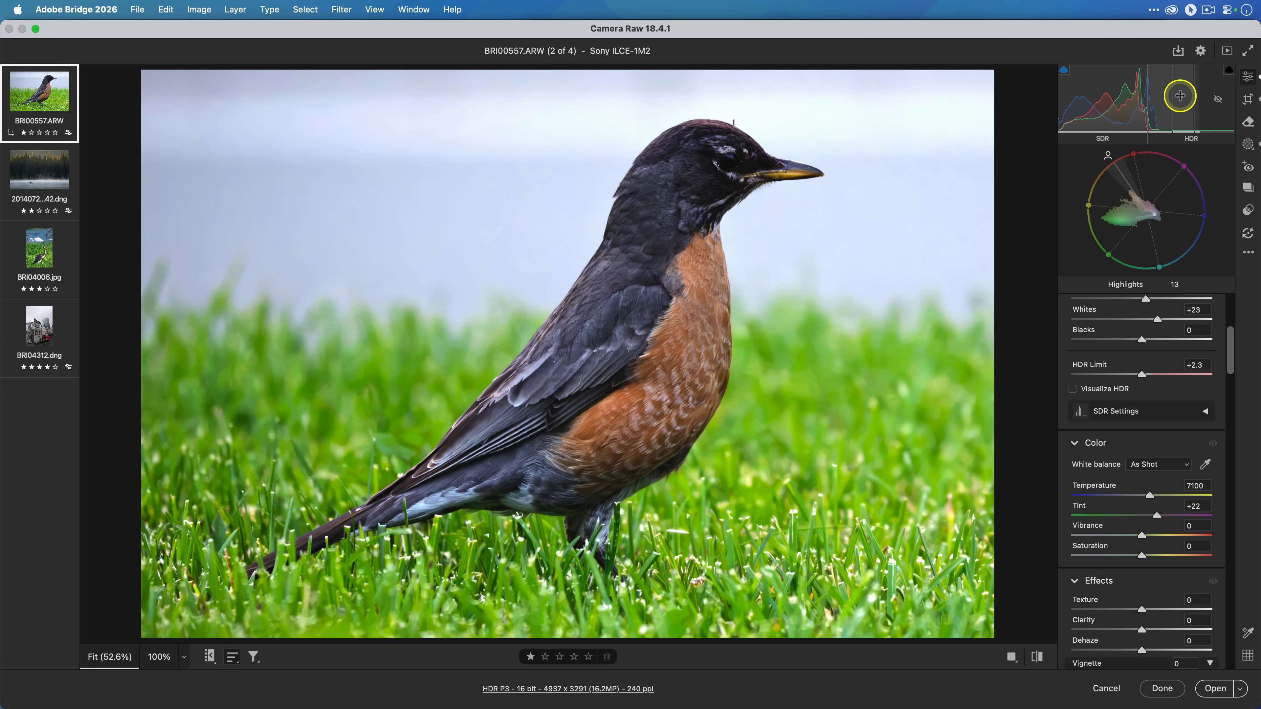
- Start the full-screen presentation, browse forward through the next two photos, and return to the robin photo
{"action": "left_click", "coordinate": [1230, 54]}
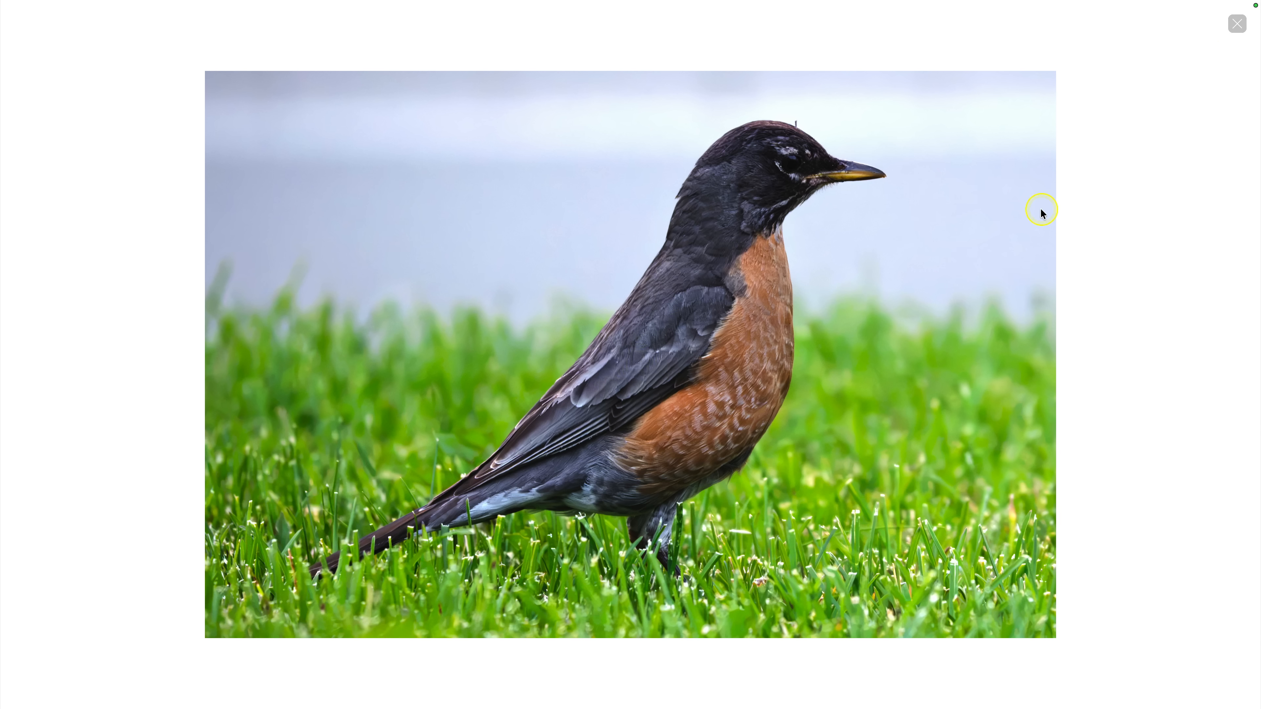
{"action": "key", "text": "Right"}
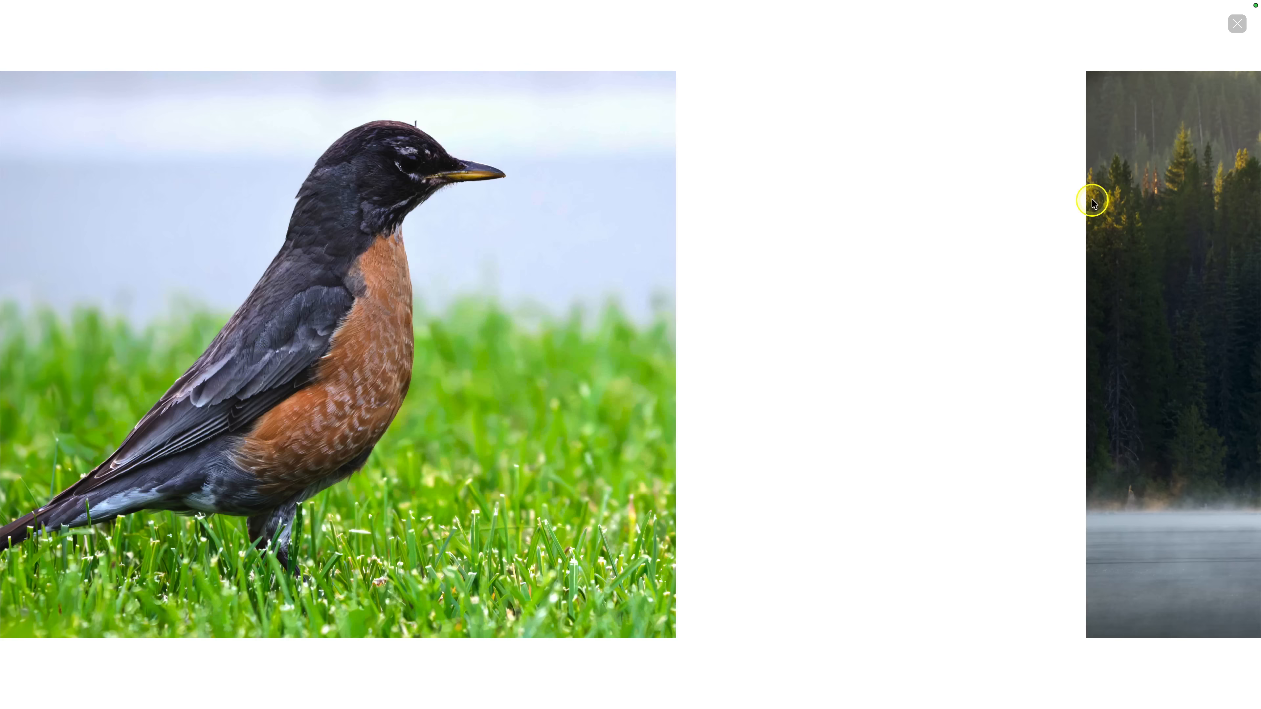
{"action": "key", "text": "Right"}
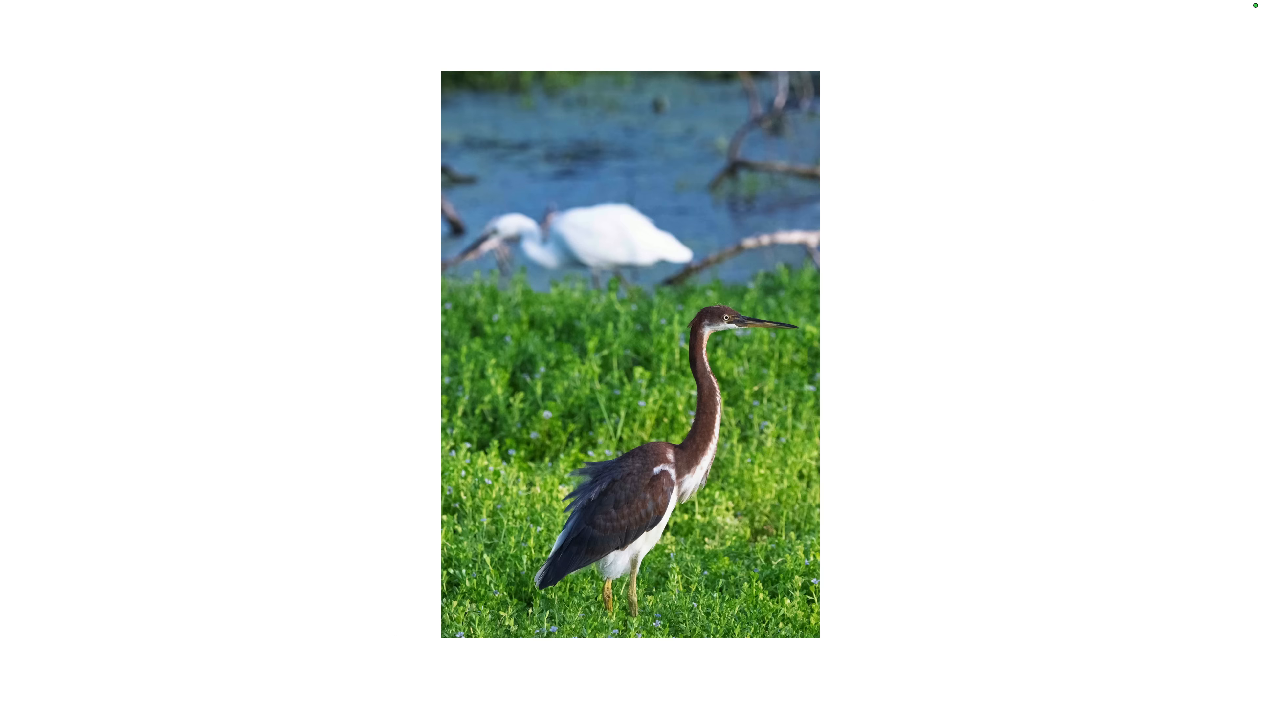
{"action": "key", "text": "Left"}
{"action": "key", "text": "Left"}
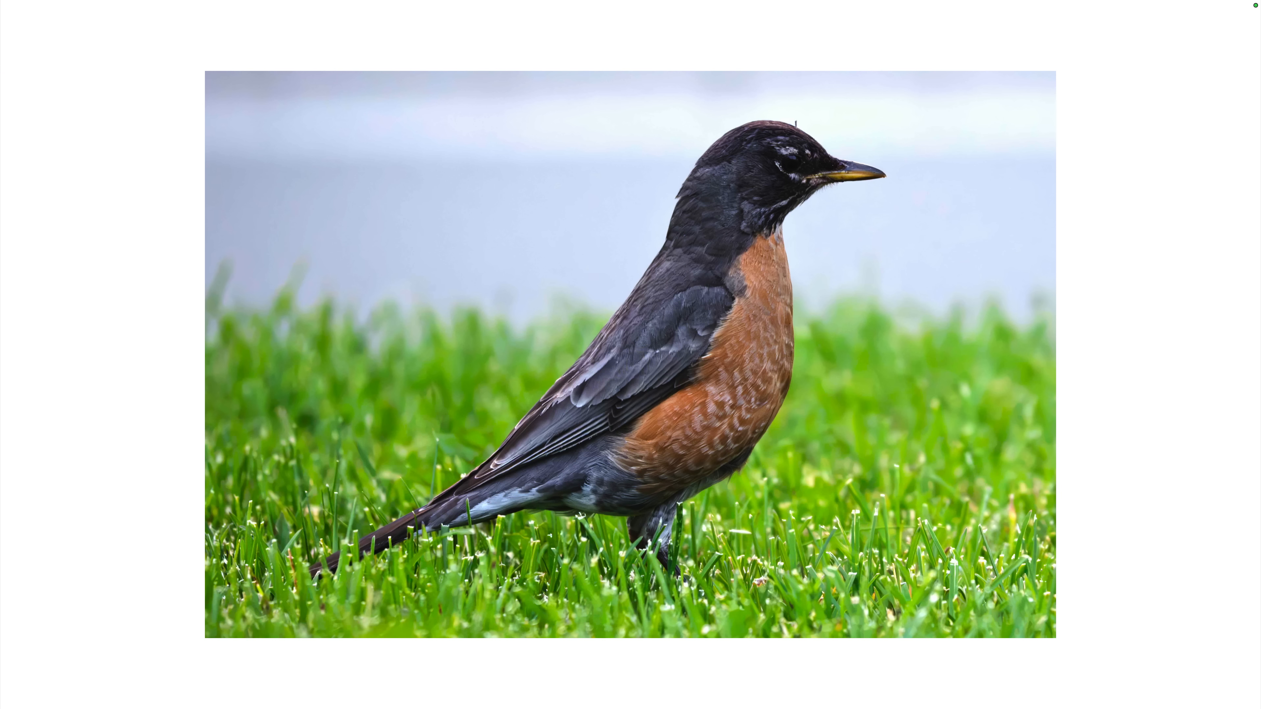
- Try the Light Gray and Black presentation backgrounds, and restore the White background
{"action": "right_click", "coordinate": [971, 234]}
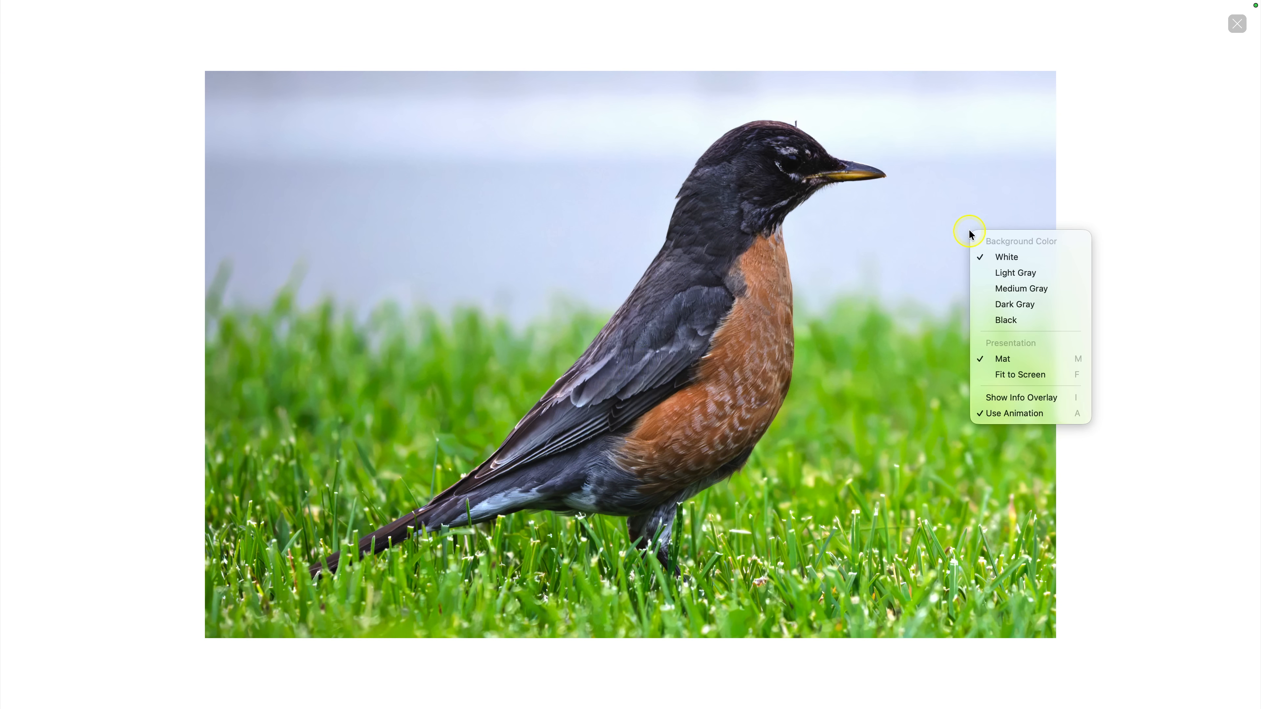
{"action": "left_click", "coordinate": [1049, 275]}
{"action": "right_click", "coordinate": [983, 281]}
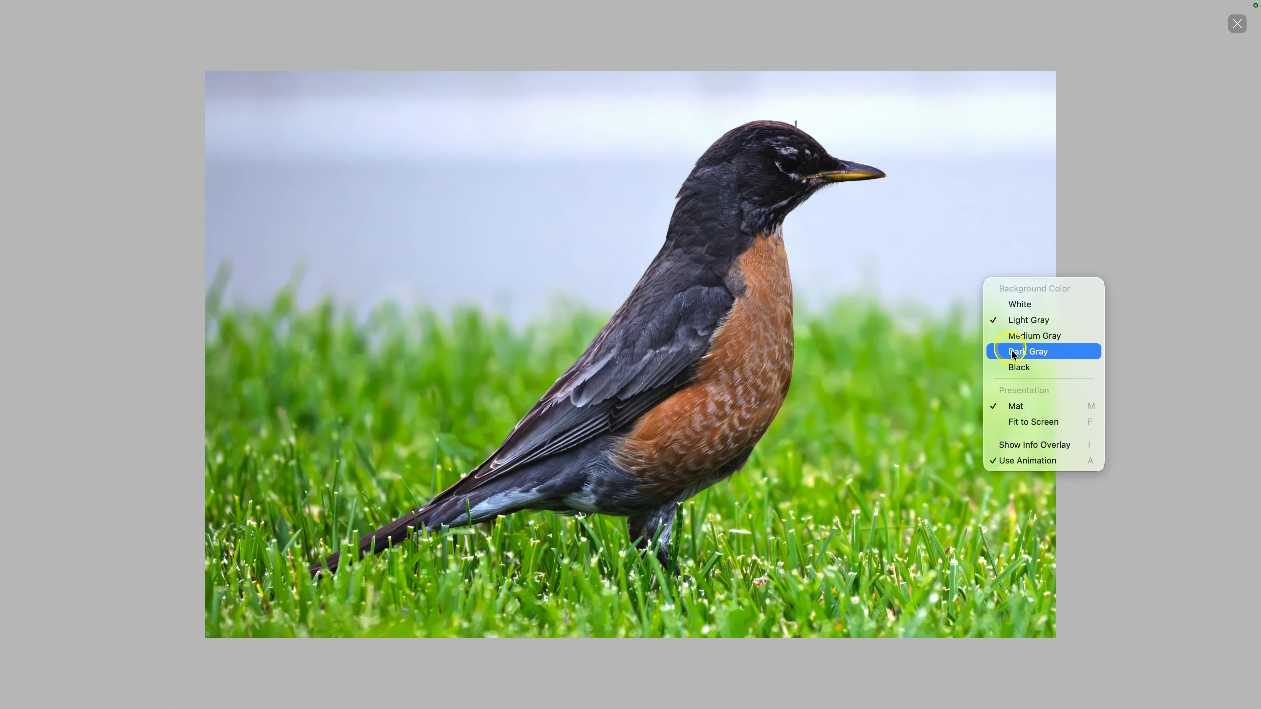
{"action": "left_click", "coordinate": [969, 320]}
{"action": "right_click", "coordinate": [966, 296]}
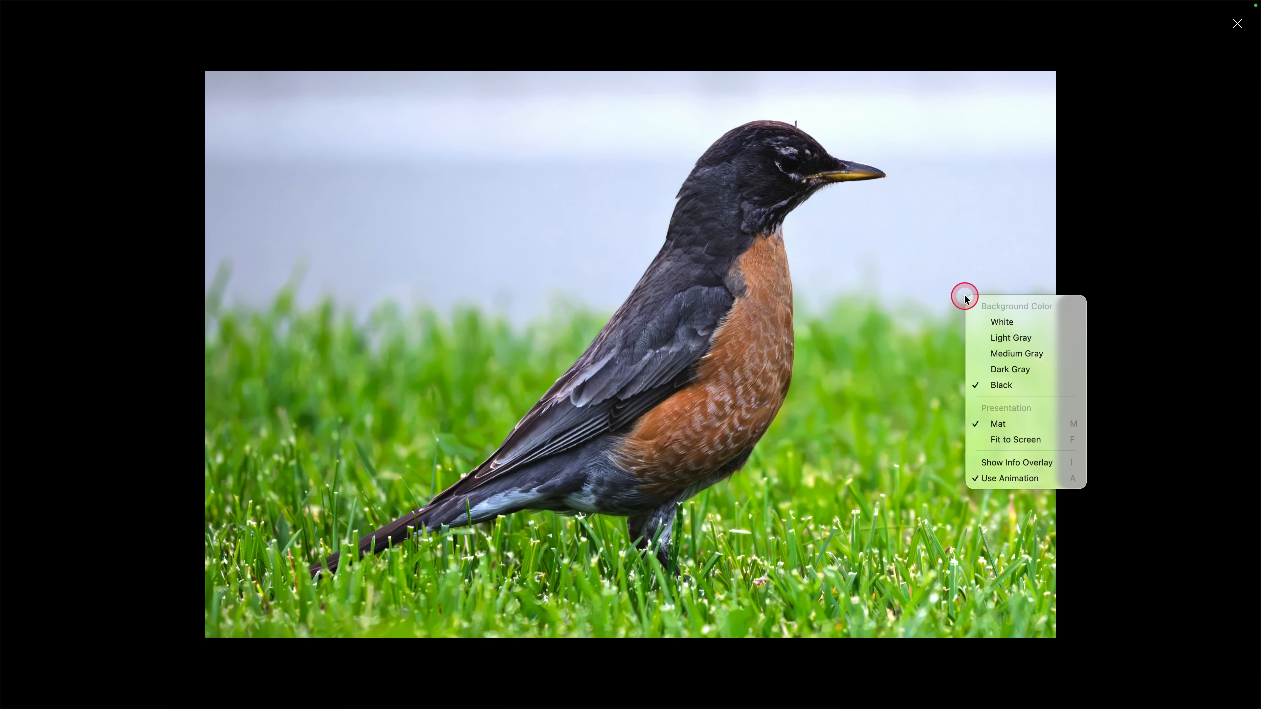
{"action": "left_click", "coordinate": [988, 326]}
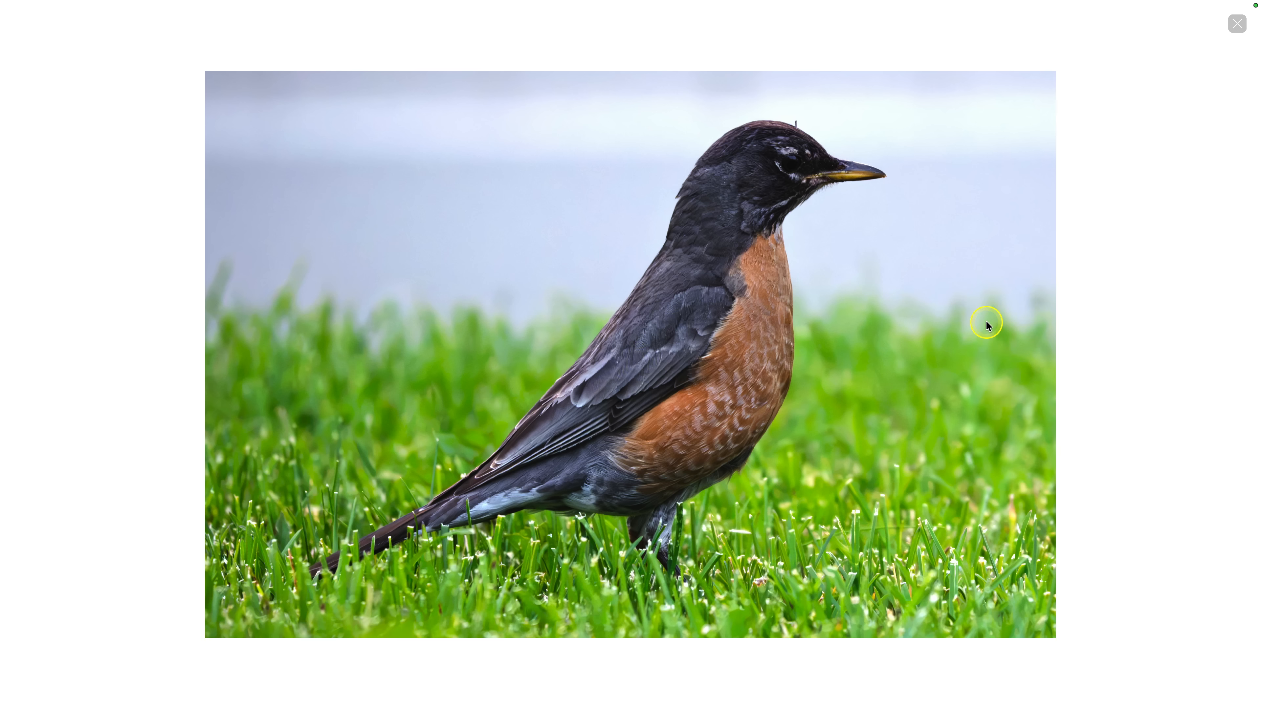
- Set the presentation to Fit to Screen, and browse to the next photo and back
{"action": "right_click", "coordinate": [1014, 300]}
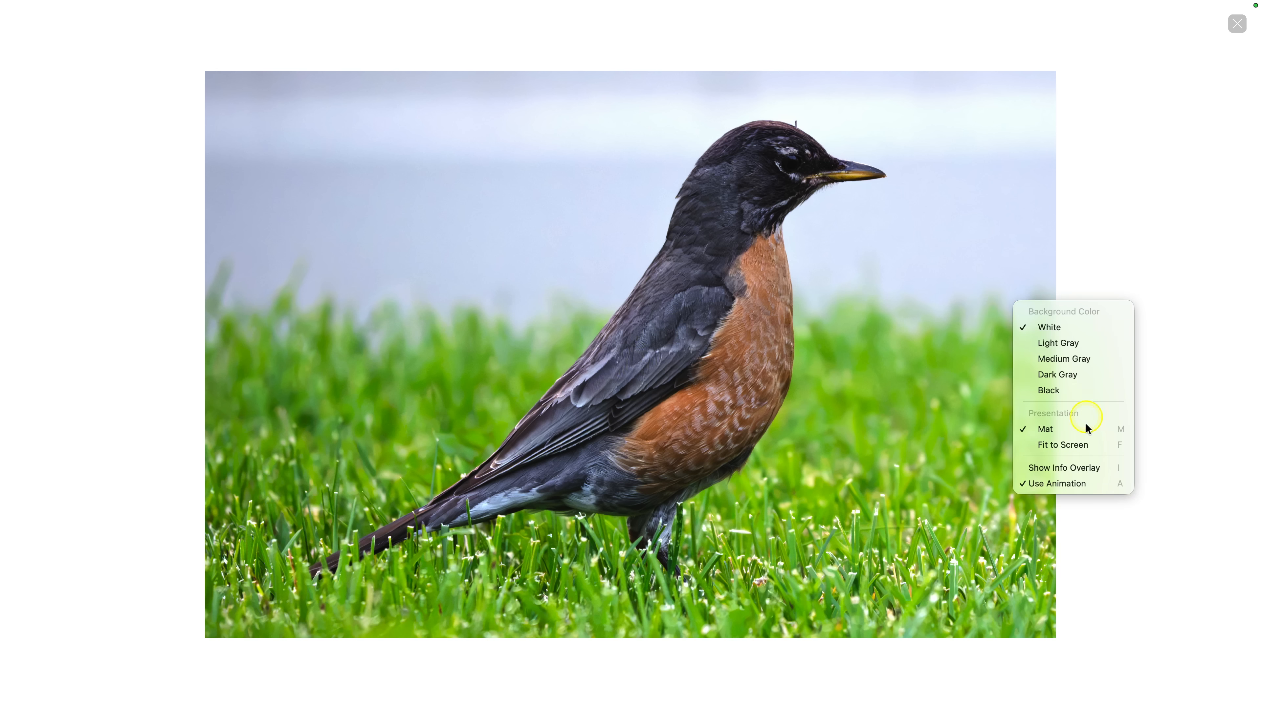
{"action": "left_click", "coordinate": [956, 425]}
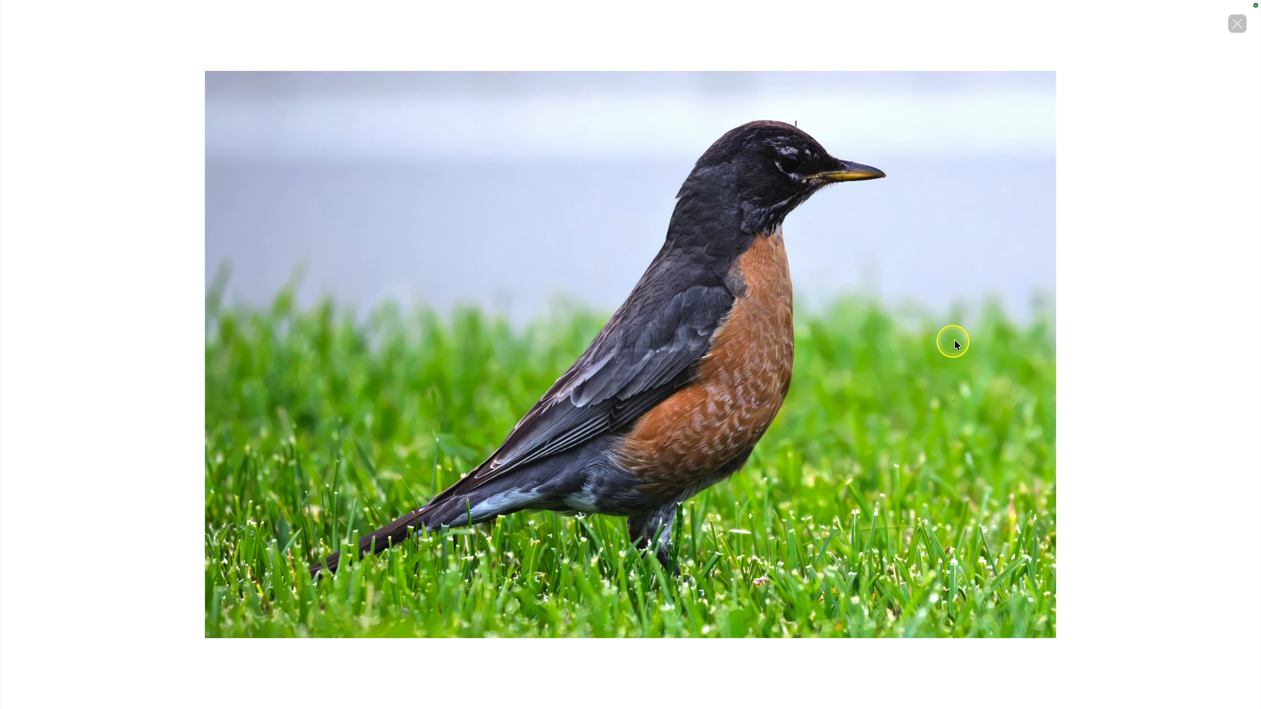
{"action": "right_click", "coordinate": [974, 367]}
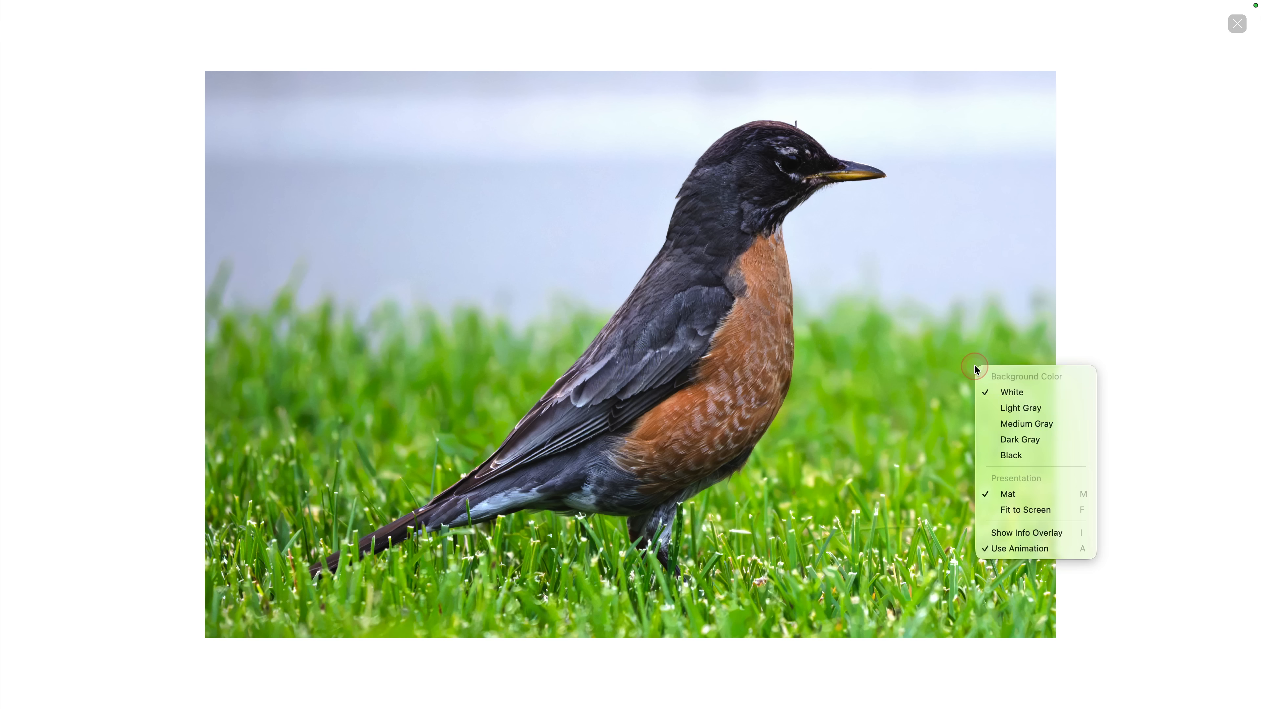
{"action": "left_click", "coordinate": [1039, 511]}
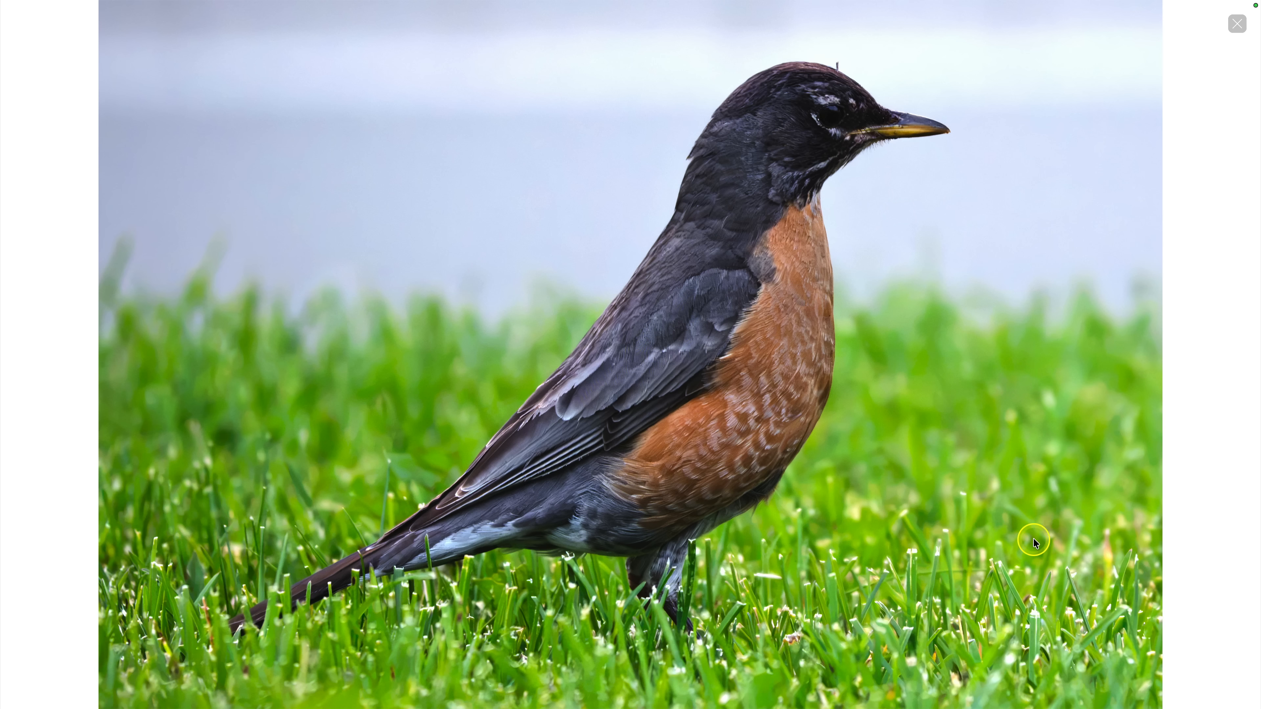
{"action": "key", "text": "Right"}
{"action": "key", "text": "Left"}
- Try browsing to the next photo and back without animation, and restore the Use Animation option
{"action": "right_click", "coordinate": [1013, 316]}
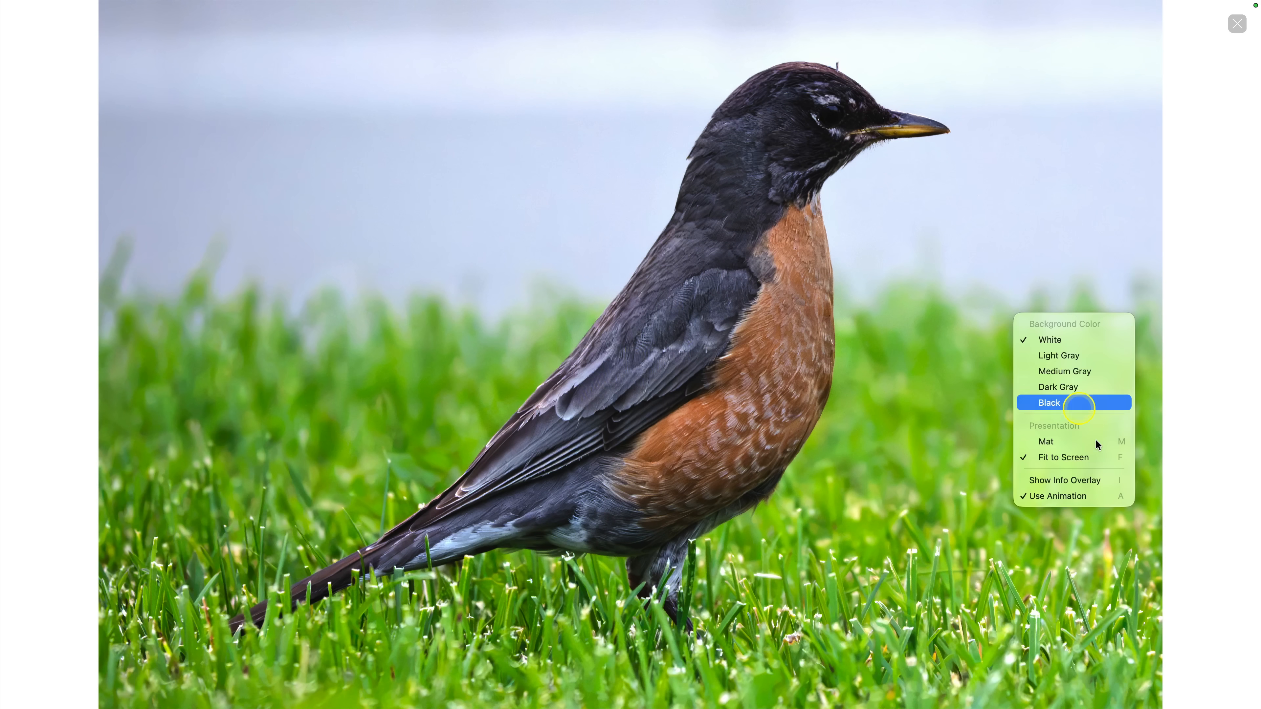
{"action": "left_click", "coordinate": [1094, 497]}
{"action": "key", "text": "Right"}
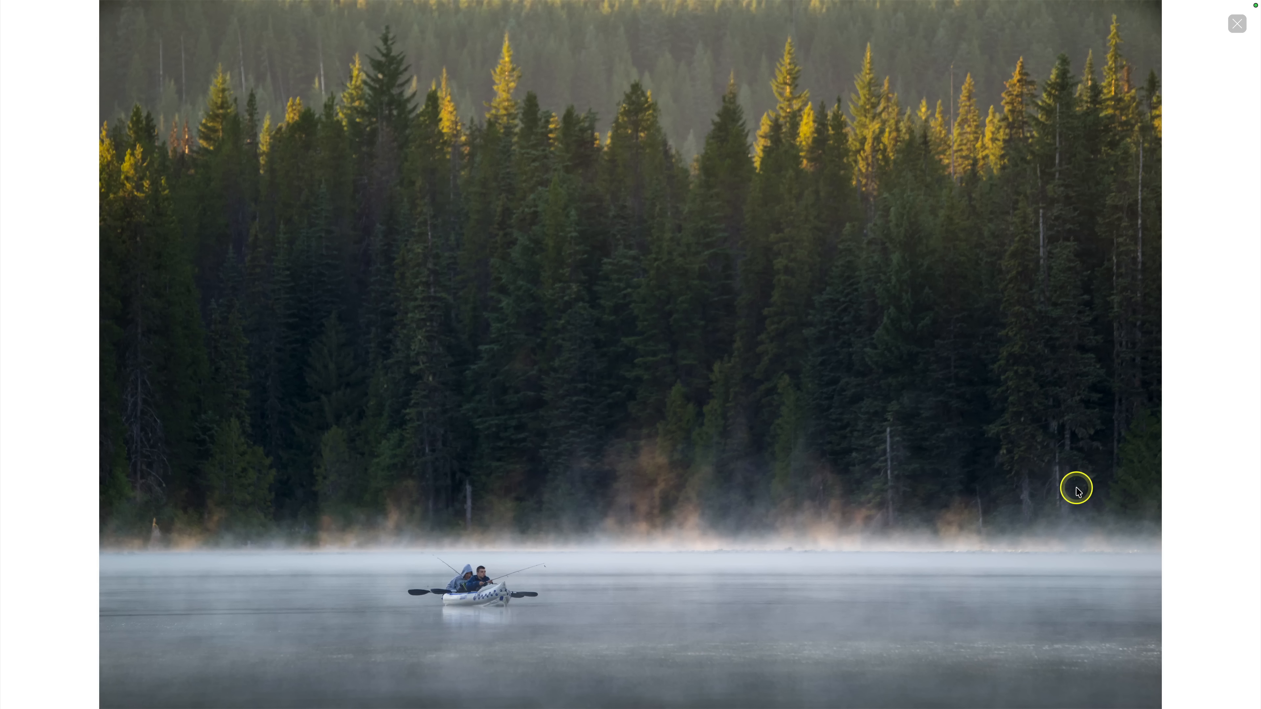
{"action": "key", "text": "Left"}
{"action": "right_click", "coordinate": [988, 334]}
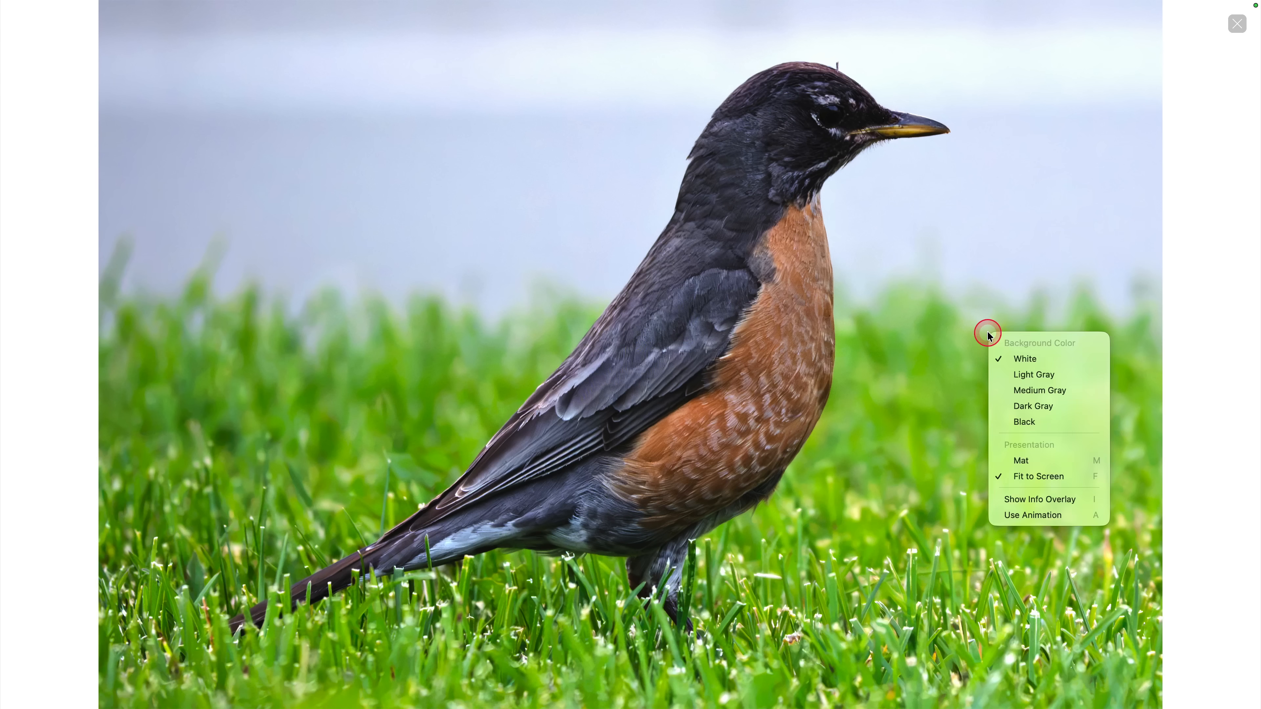
{"action": "left_click", "coordinate": [1043, 517]}
{"action": "key", "text": "Right"}
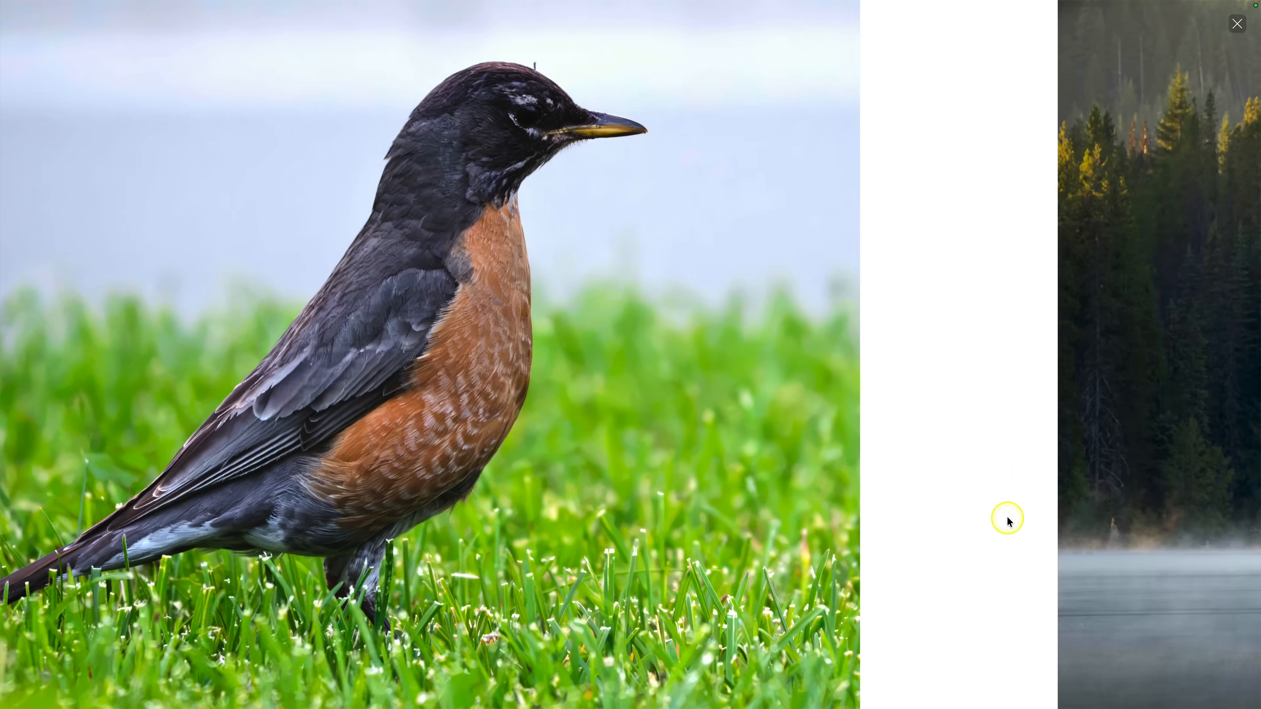
{"action": "key", "text": "Left"}
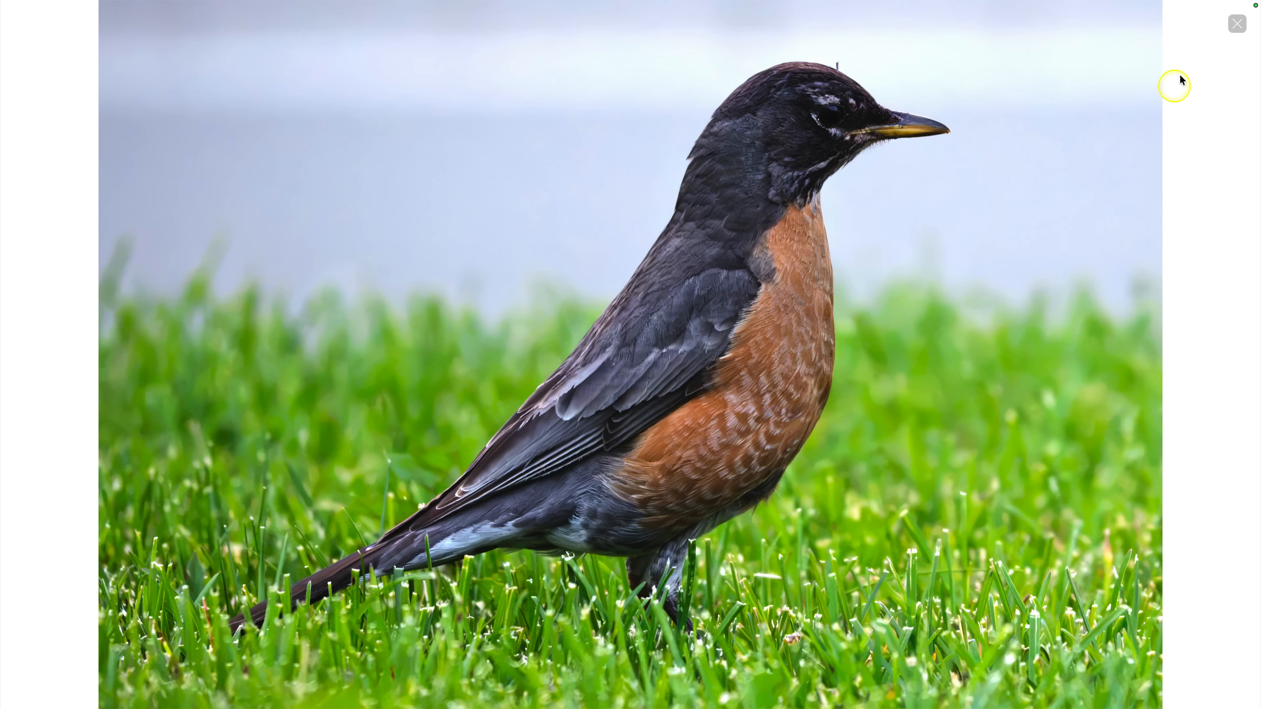
- Exit the presentation and switch the Camera Raw editing window to full screen
{"action": "left_click", "coordinate": [1236, 24]}
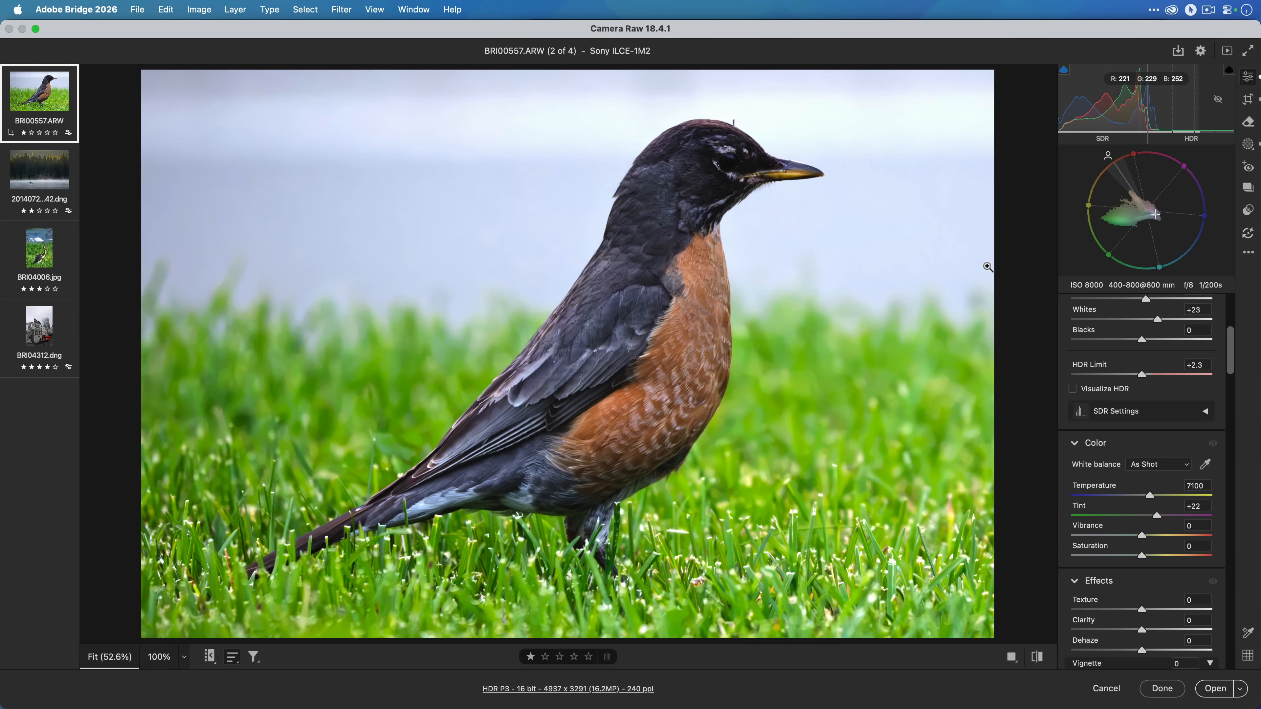
{"action": "key", "text": "f"}
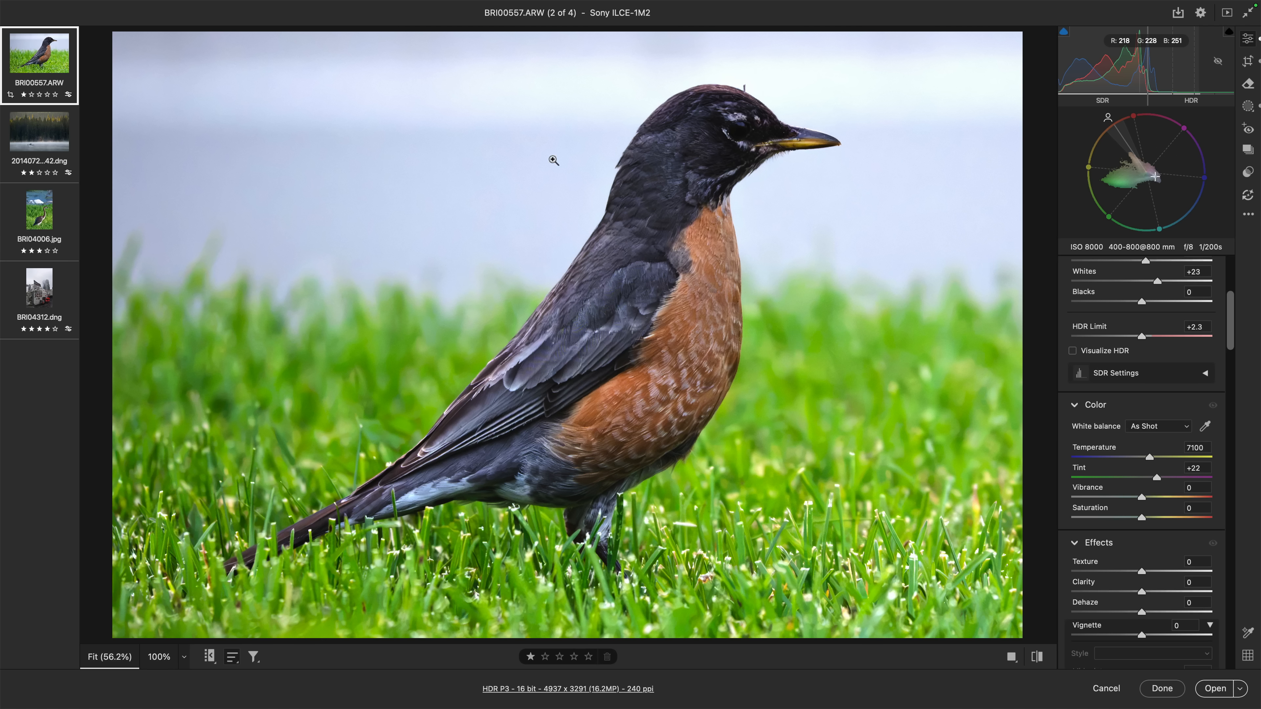
- Open 20140727-DSC01042.dng and create a bidirectional linear gradient mask across the misty water around the boat
{"action": "left_click", "coordinate": [52, 144]}
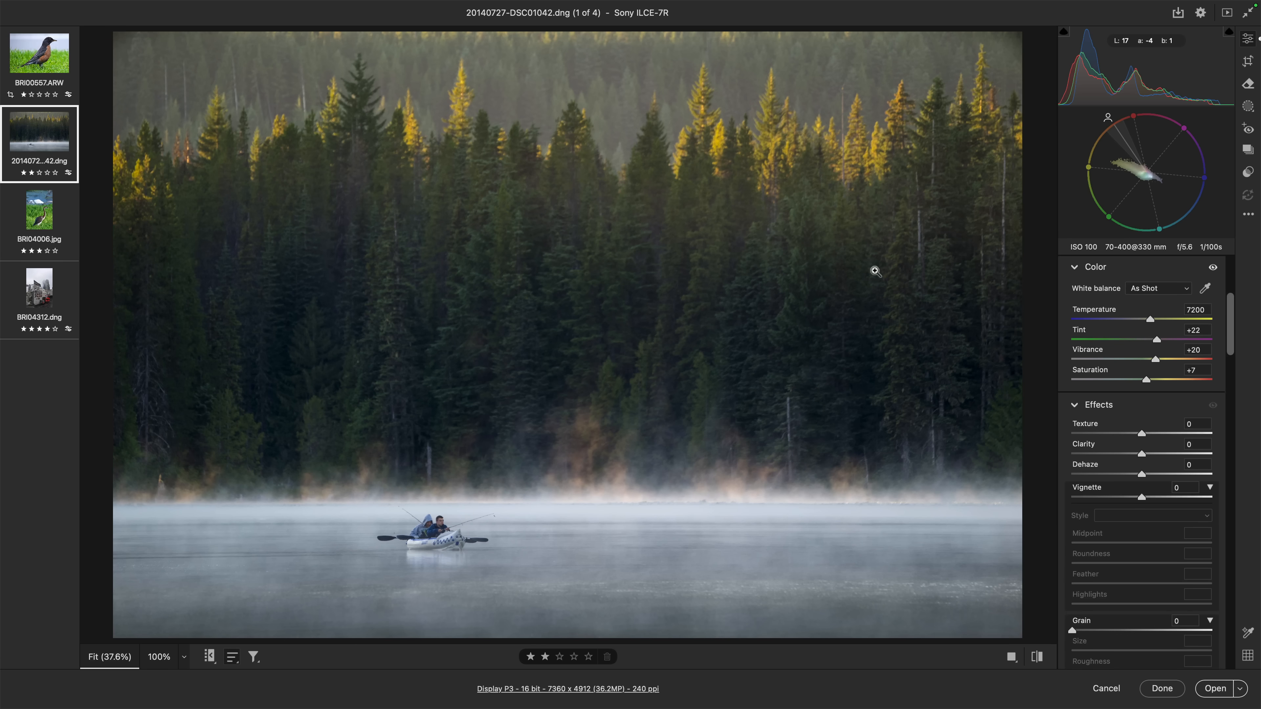
{"action": "left_click", "coordinate": [1248, 106]}
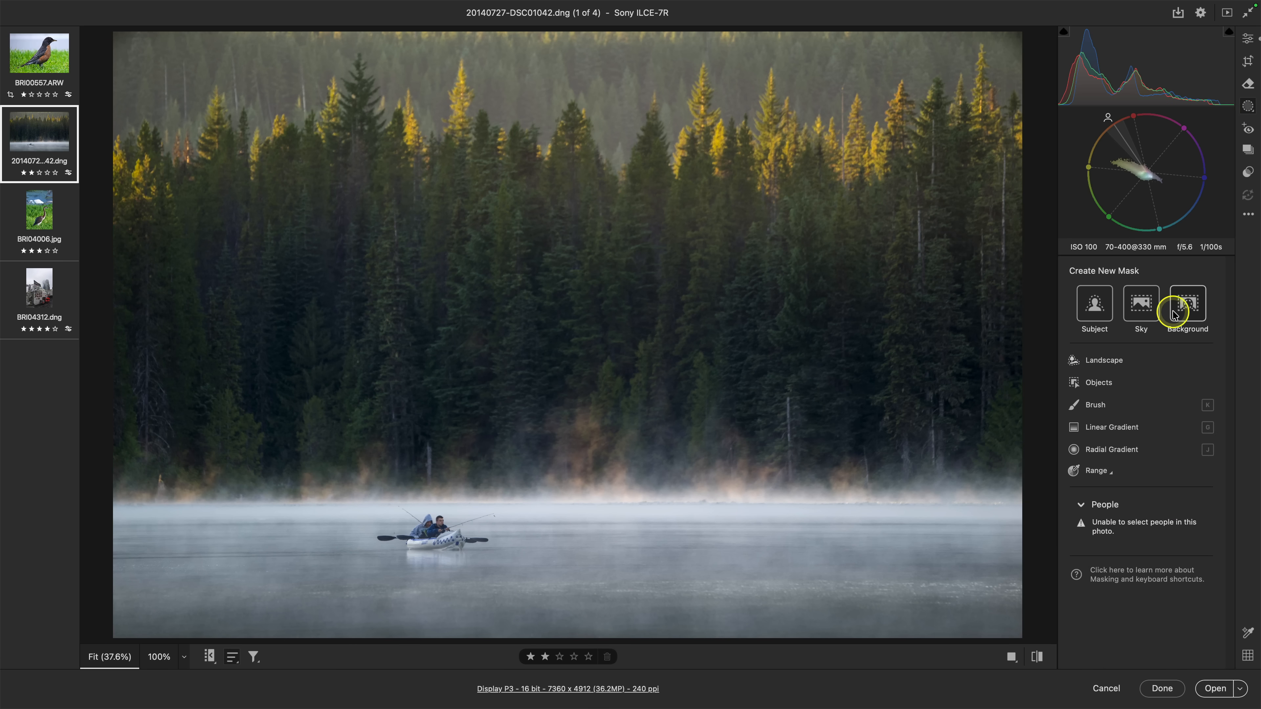
{"action": "left_click", "coordinate": [1141, 429]}
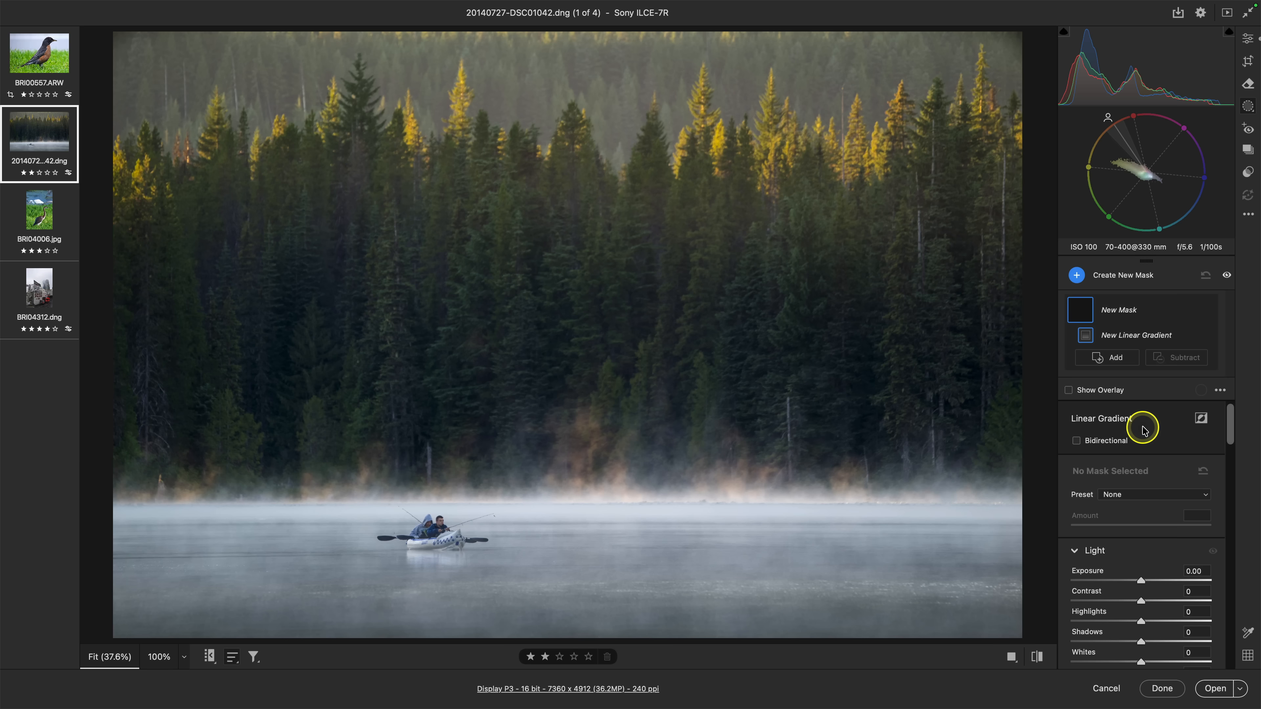
{"action": "left_click", "coordinate": [1100, 446]}
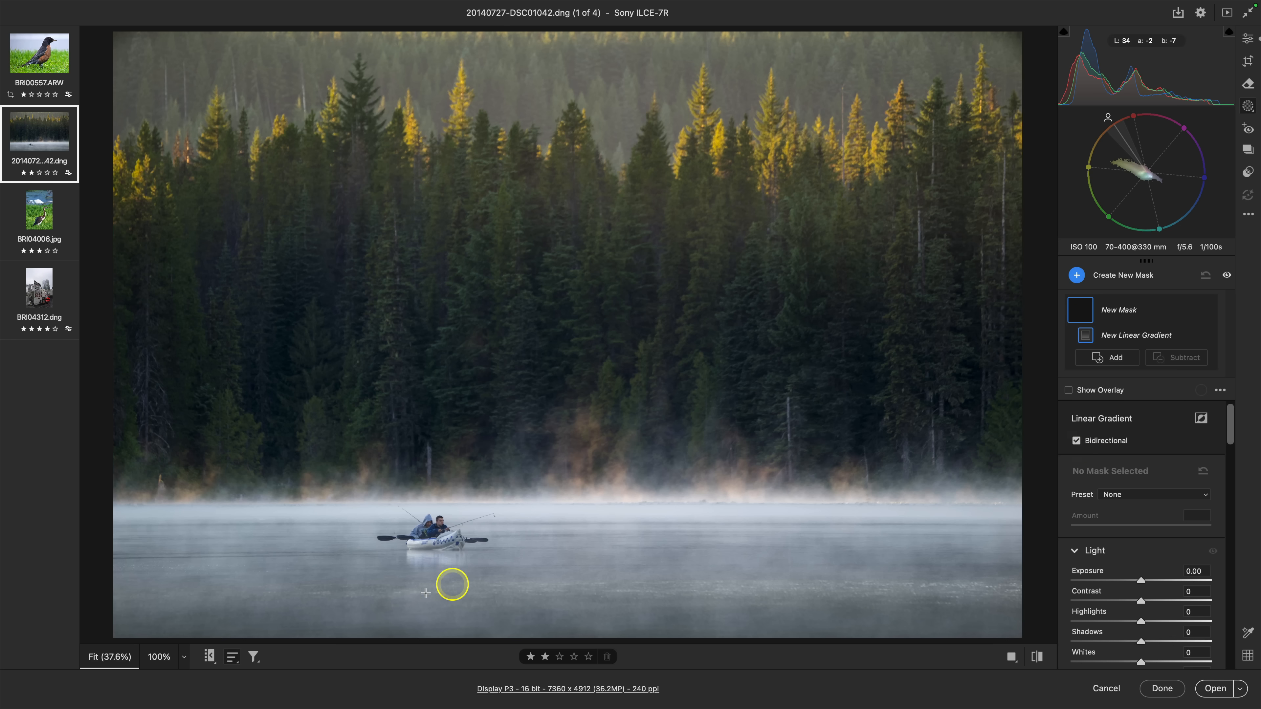
{"action": "left_click_drag", "start_coordinate": [534, 527], "coordinate": [534, 580]}
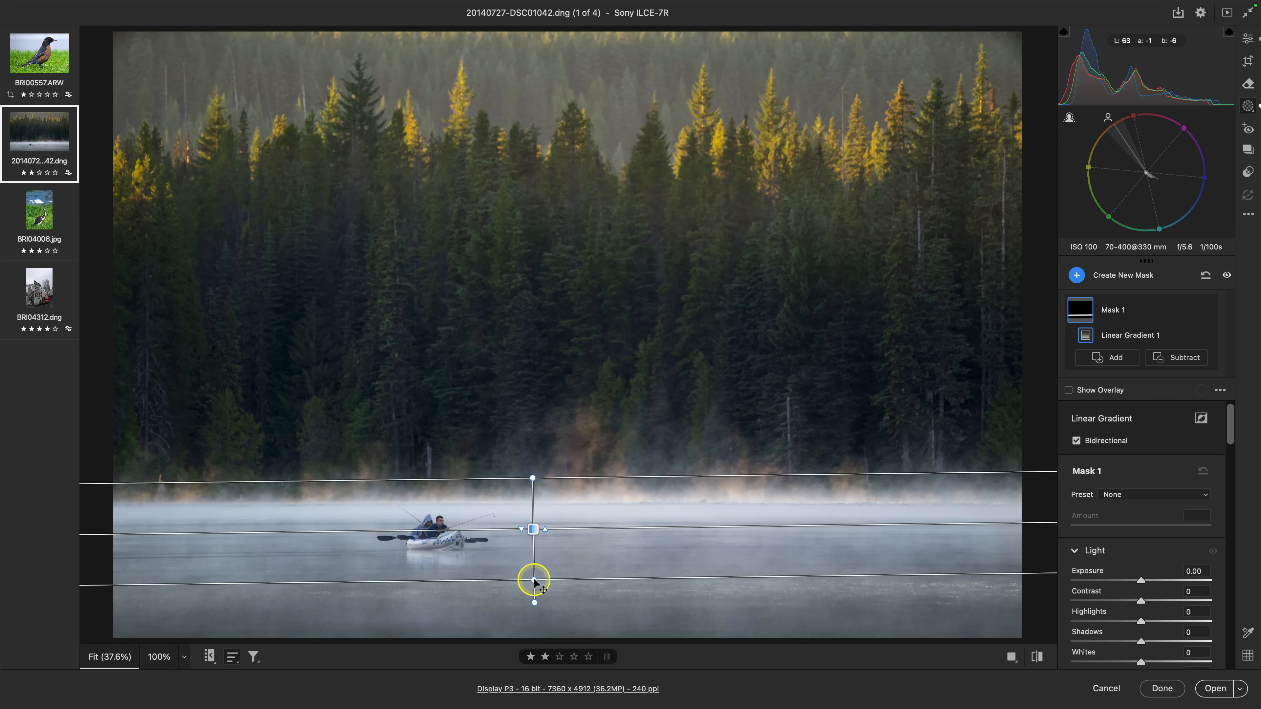
- Show the mask overlay, and extend the gradient's lower edge to near the bottom of the water with a tighter feather
{"action": "left_click", "coordinate": [1081, 392]}
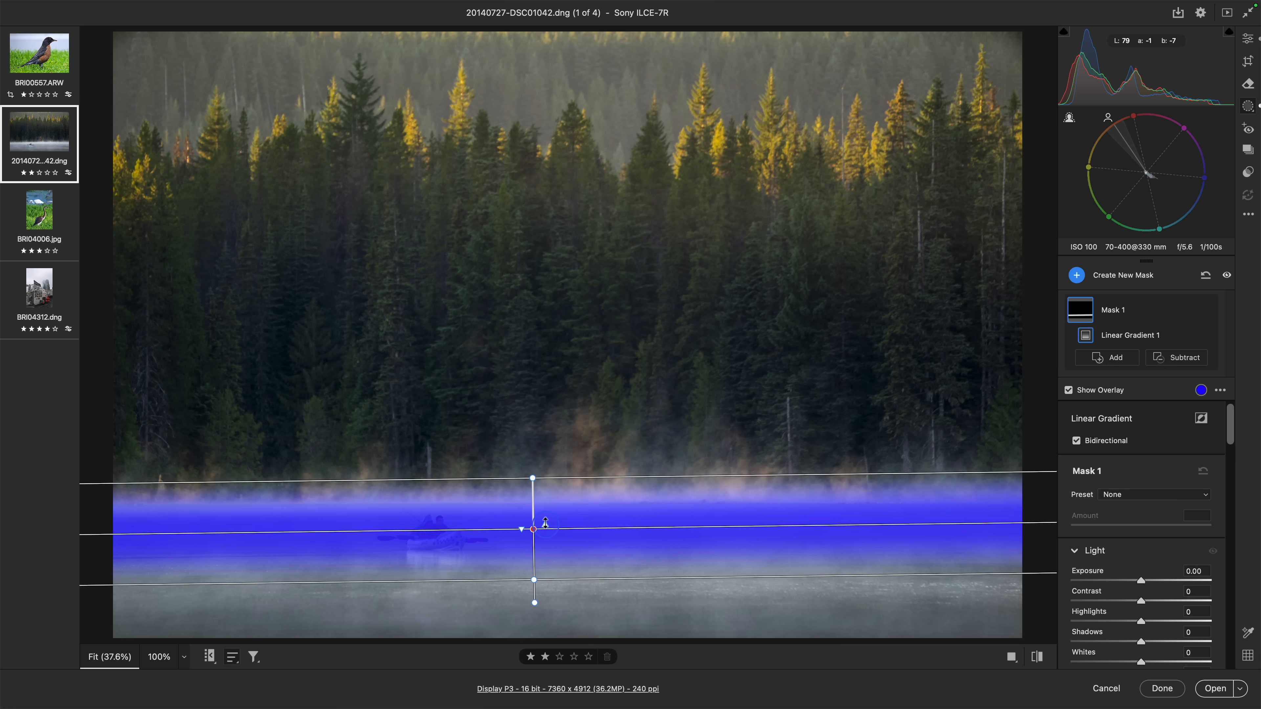
{"action": "left_click_drag", "start_coordinate": [545, 522], "coordinate": [531, 625]}
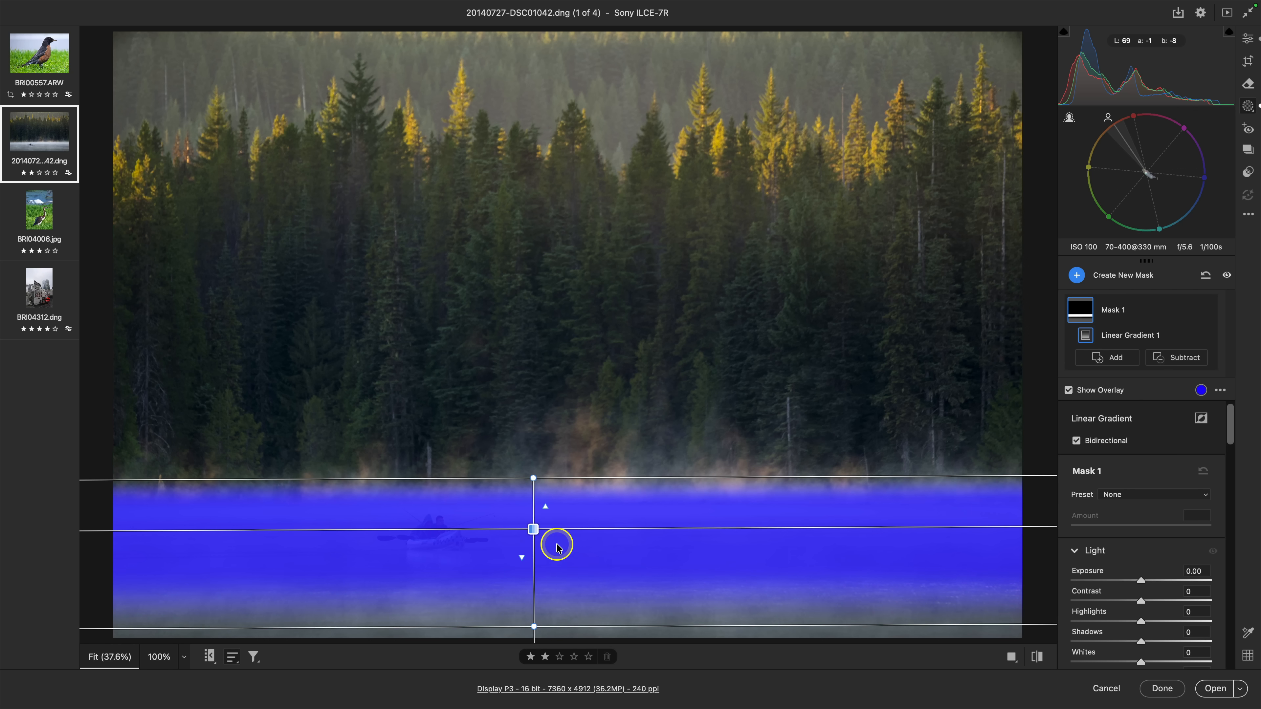
- Set the mask's Dehaze to +38 and remove the feathering along the gradient's lower edge
{"action": "scroll", "coordinate": [1103, 447], "scroll_direction": "down", "scroll_amount": 10}
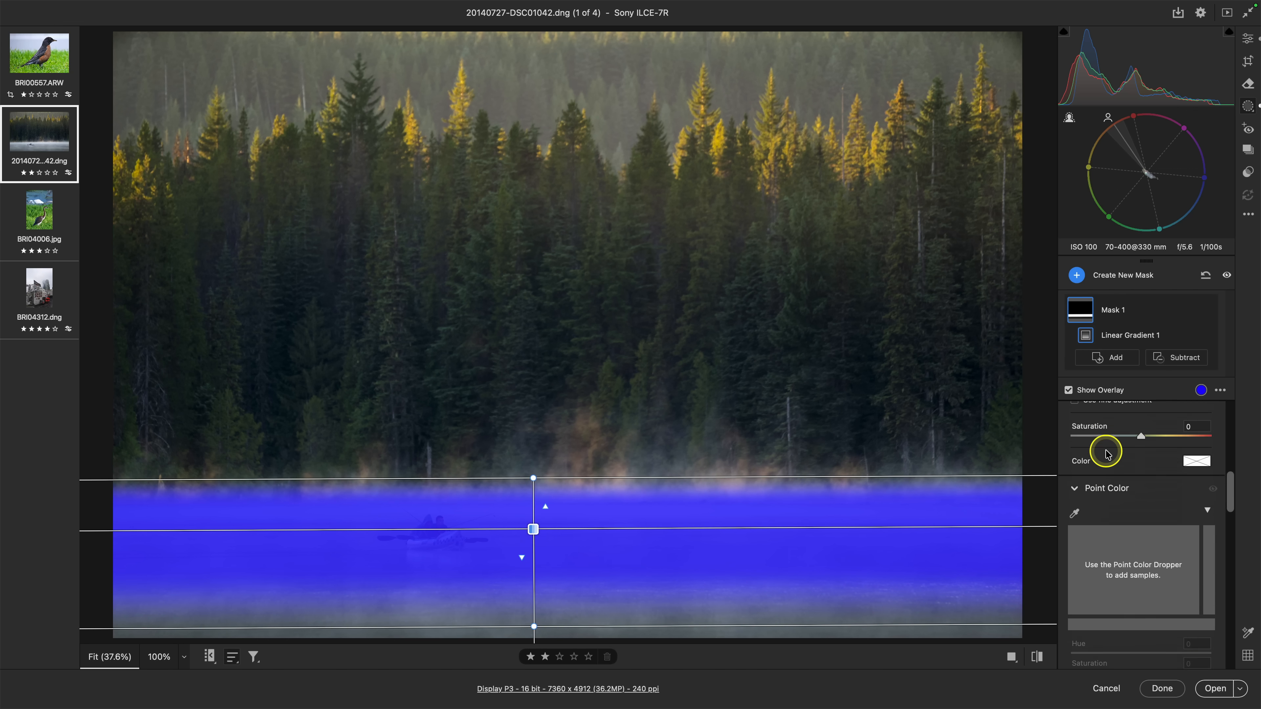
{"action": "scroll", "coordinate": [1105, 449], "scroll_direction": "down", "scroll_amount": 10}
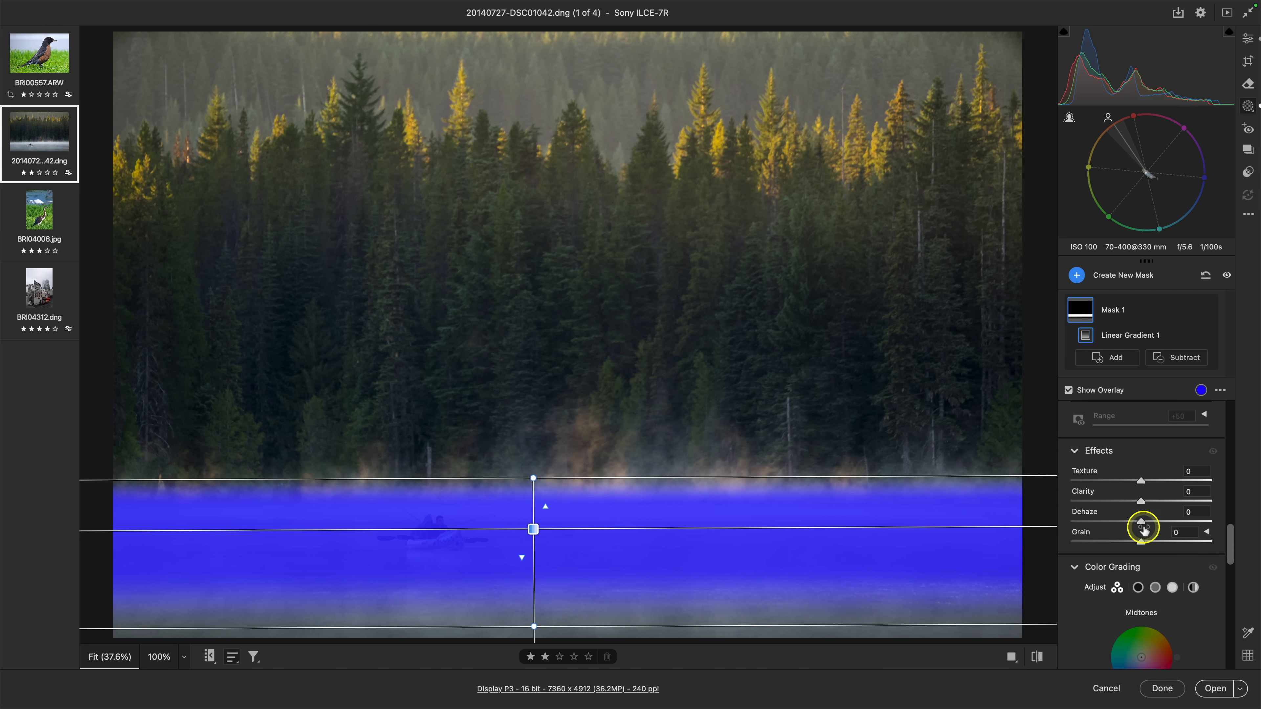
{"action": "left_click_drag", "start_coordinate": [1143, 529], "coordinate": [1168, 527]}
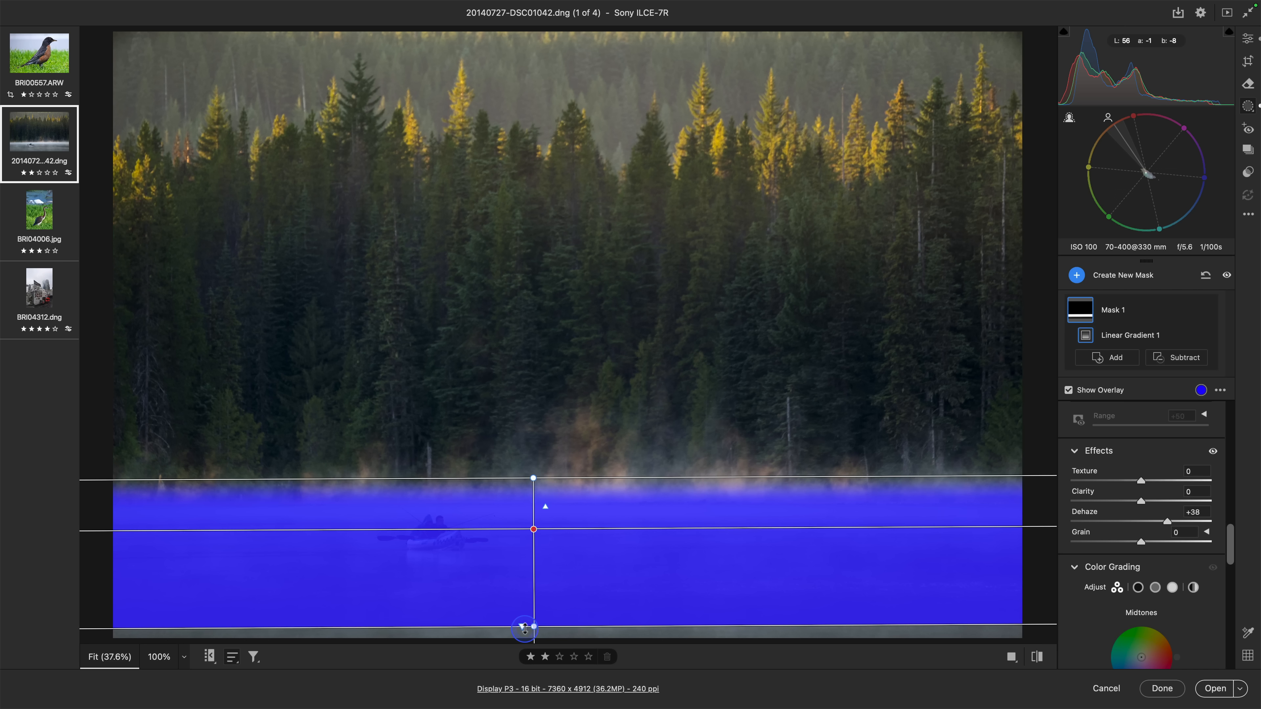
- Check the water with the overlay hidden, show it again, and soften the gradient's lower feather to about halfway between centre and edge
{"action": "left_click", "coordinate": [1097, 394]}
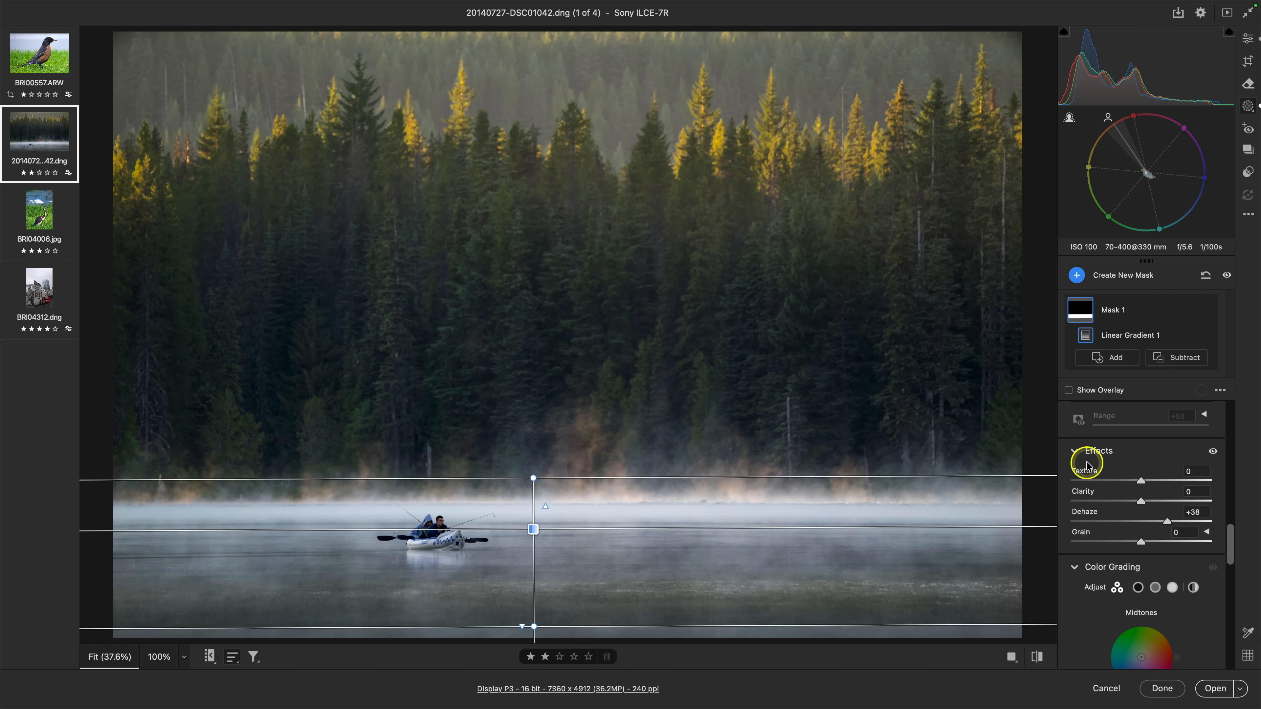
{"action": "left_click", "coordinate": [1089, 391]}
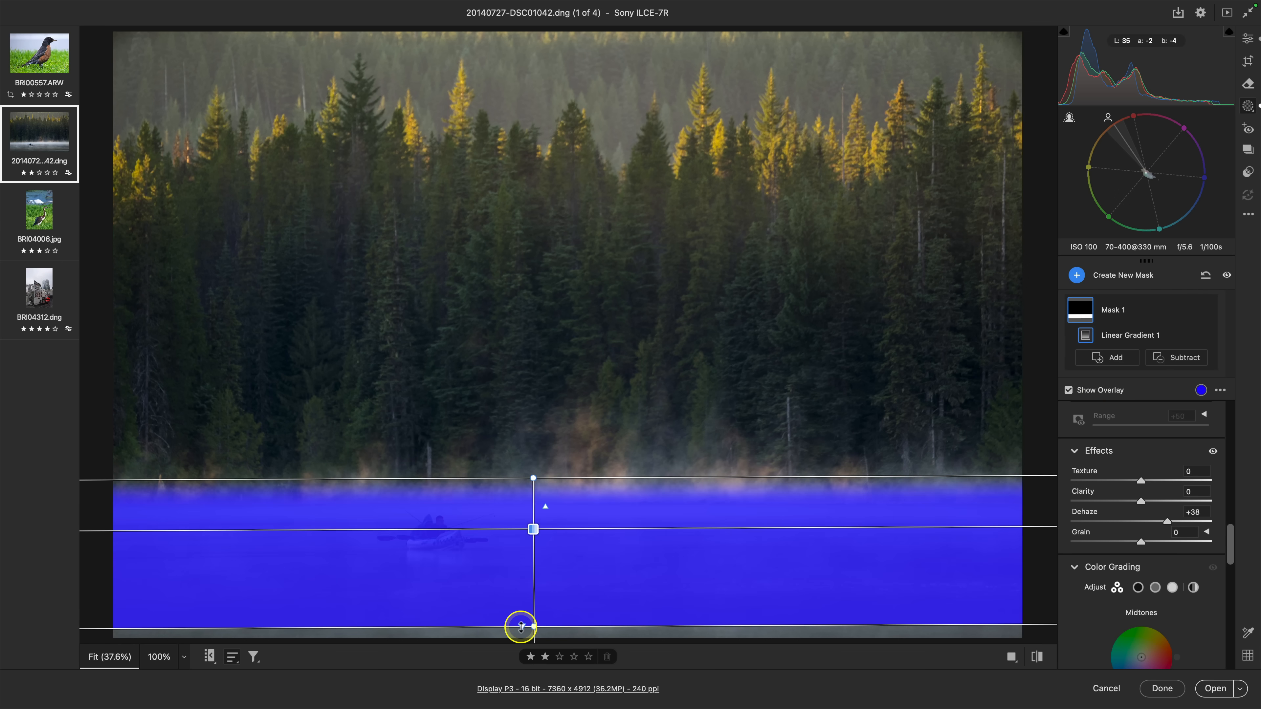
{"action": "left_click_drag", "start_coordinate": [521, 627], "coordinate": [521, 578]}
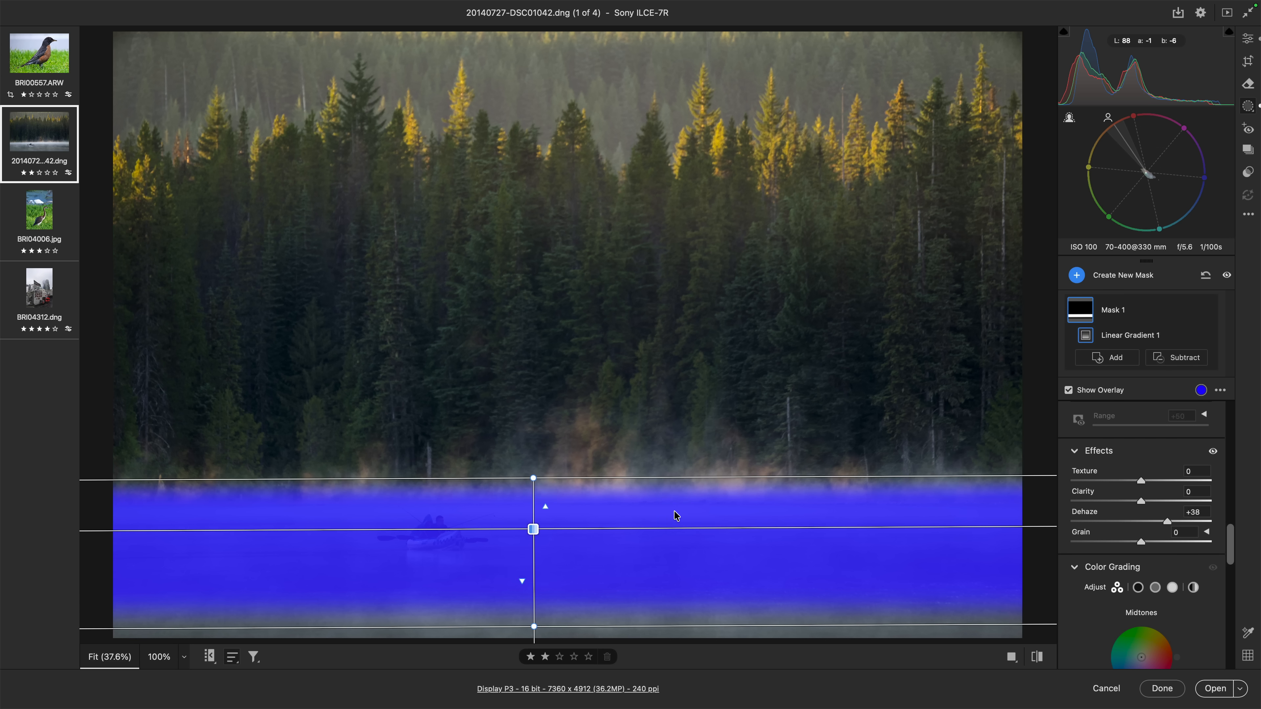
- Open BRI04006.jpg in Crop & Expand, expand the Geometry section, and review its controls
{"action": "left_click", "coordinate": [35, 208]}
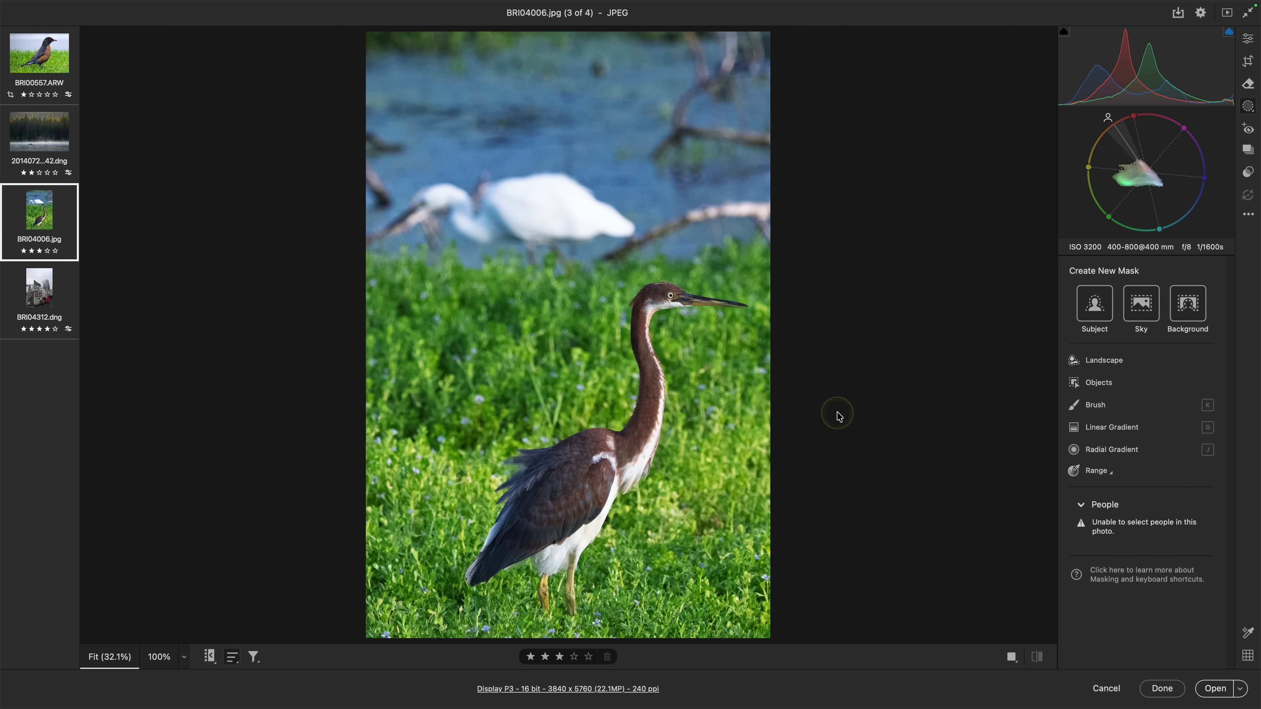
{"action": "left_click", "coordinate": [1247, 61]}
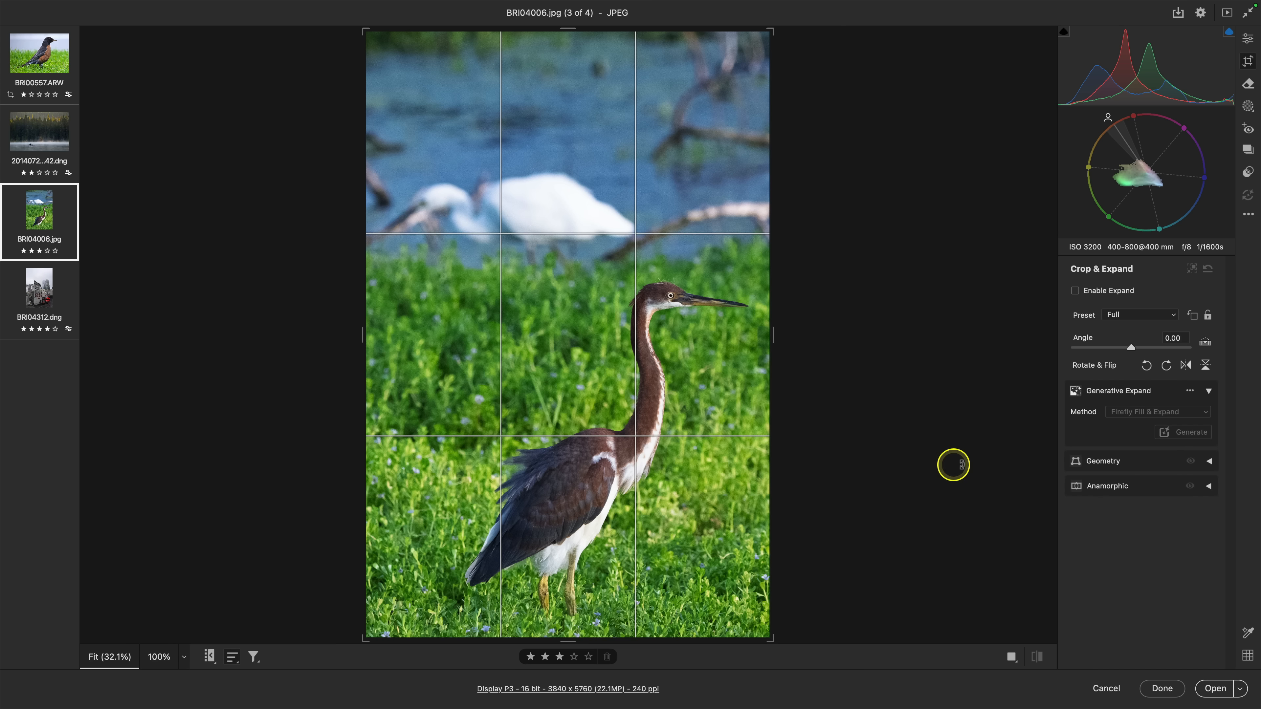
{"action": "left_click", "coordinate": [1210, 463]}
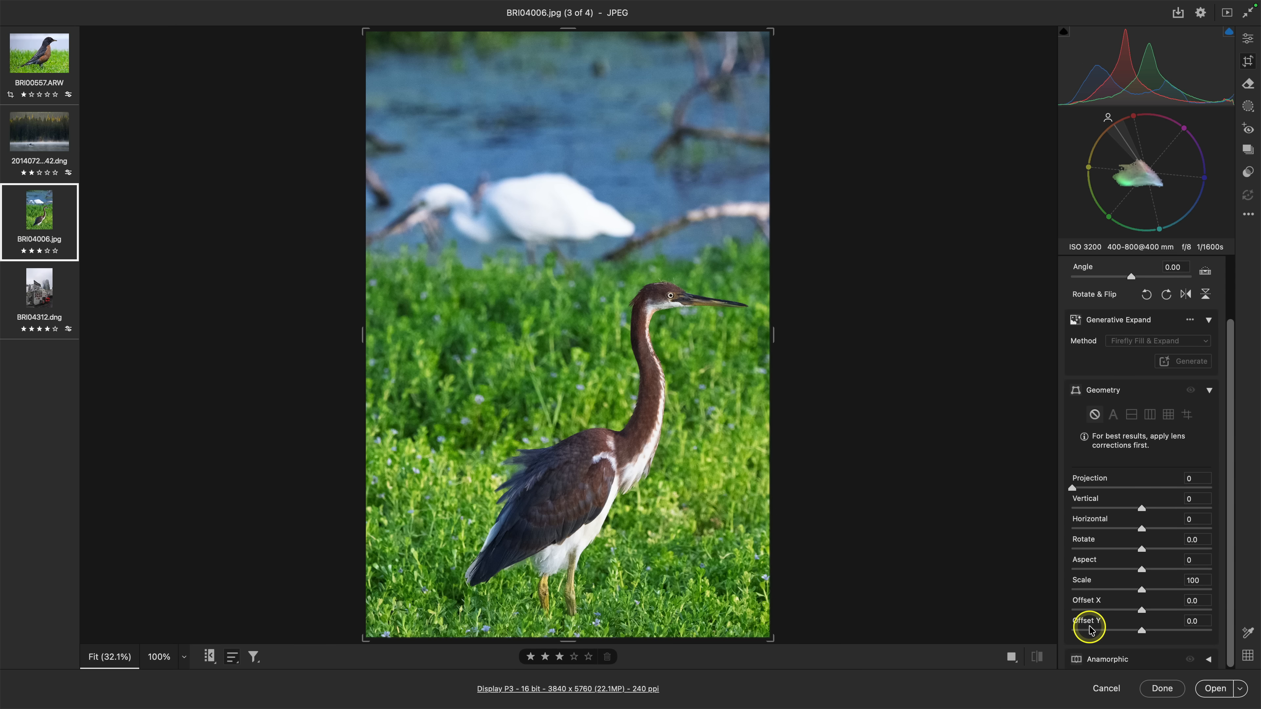
{"action": "scroll", "coordinate": [1193, 459], "scroll_direction": "up", "scroll_amount": 3}
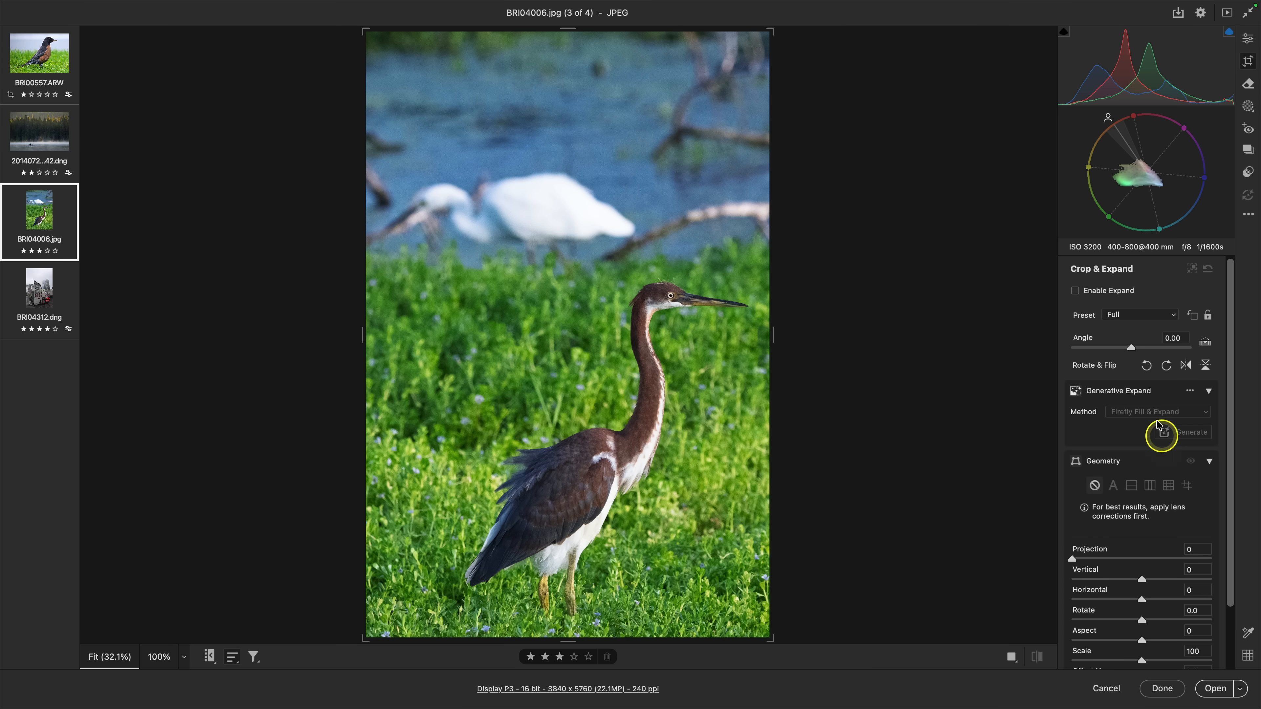
{"action": "scroll", "coordinate": [1151, 434], "scroll_direction": "down", "scroll_amount": 2}
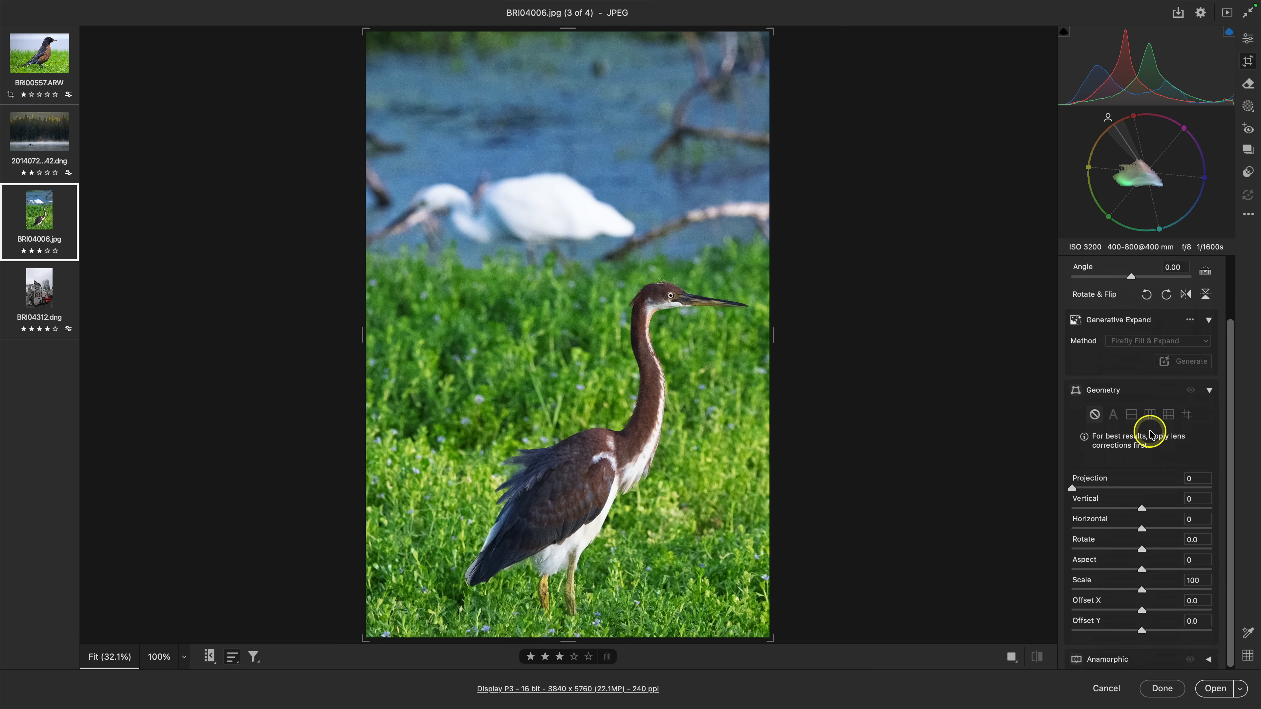
{"action": "scroll", "coordinate": [1149, 431], "scroll_direction": "up", "scroll_amount": 2}
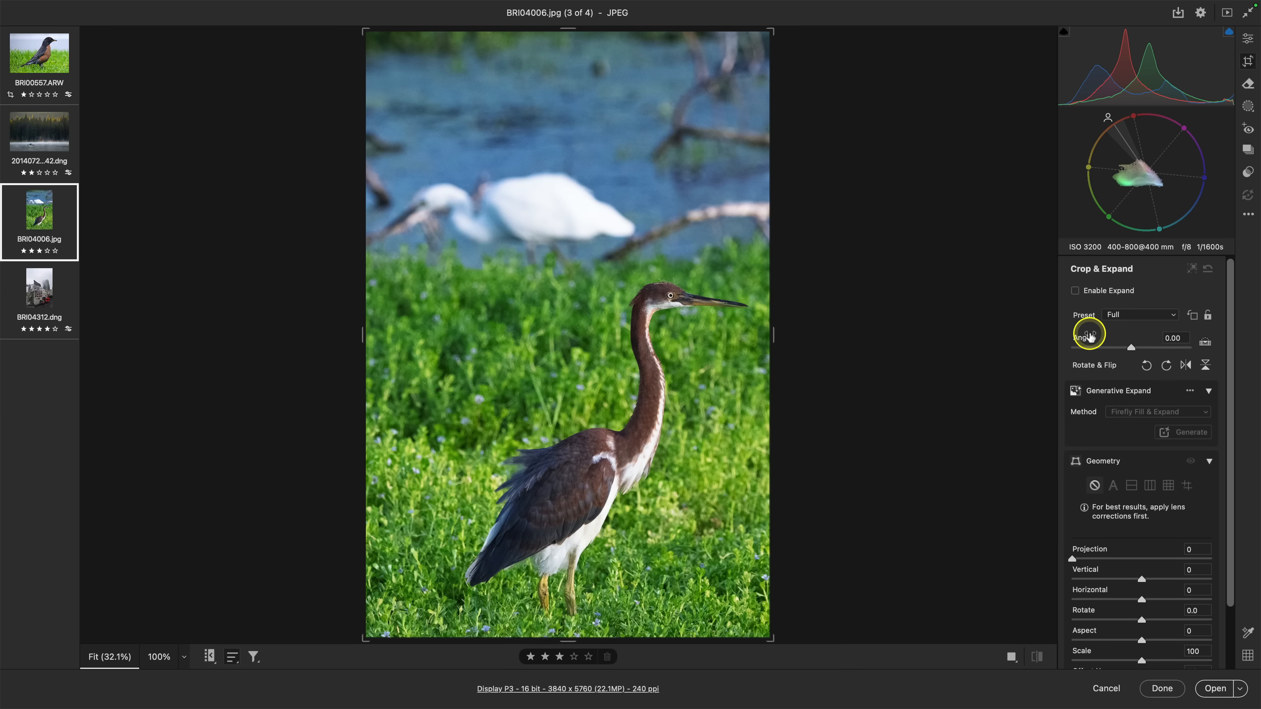
- Enable Expand and enlarge the crop at a 16 x 9 ratio beyond the photo's left and lower edges, to about 4064 x 7225 pixels
{"action": "left_click", "coordinate": [1076, 290]}
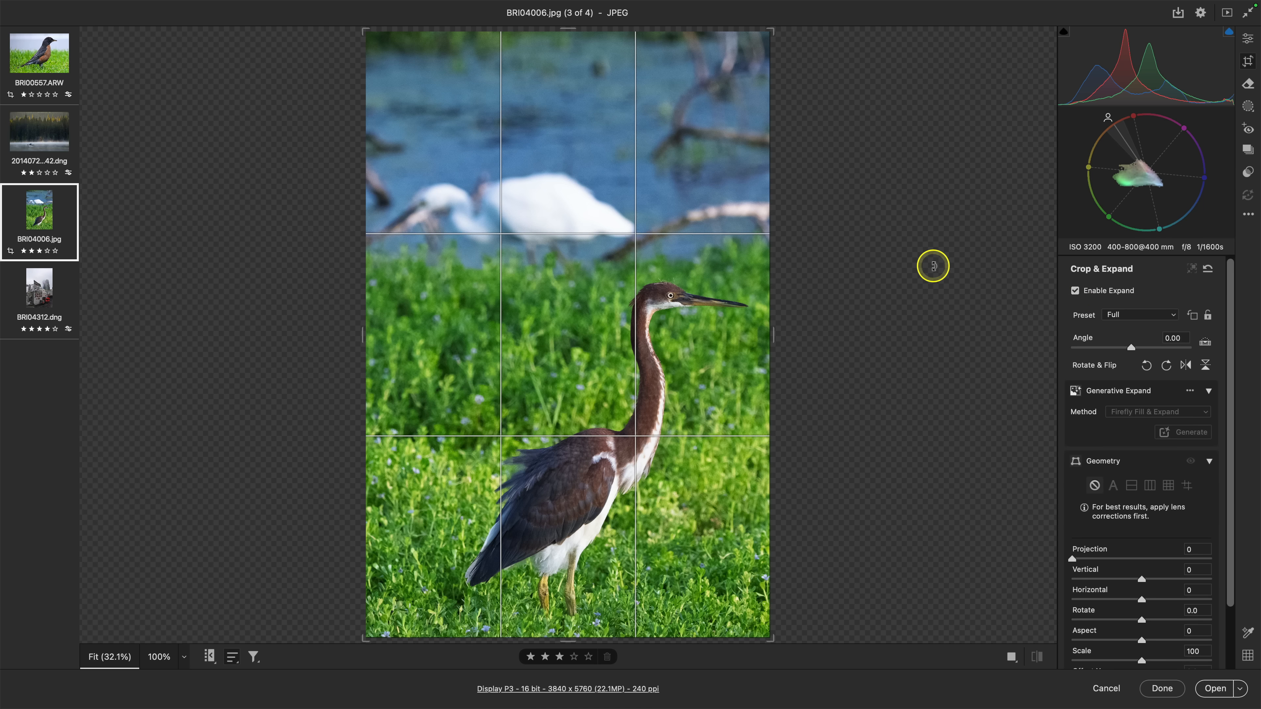
{"action": "key", "text": "super+minus"}
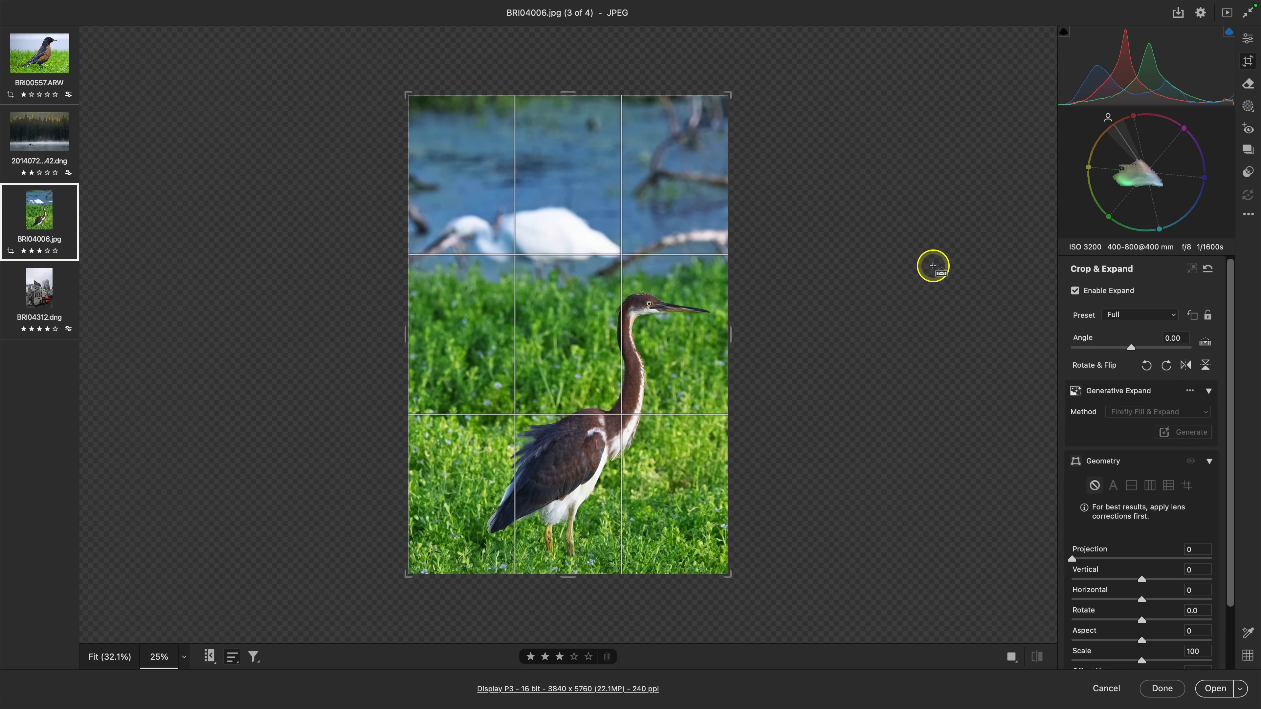
{"action": "key", "text": "super+minus"}
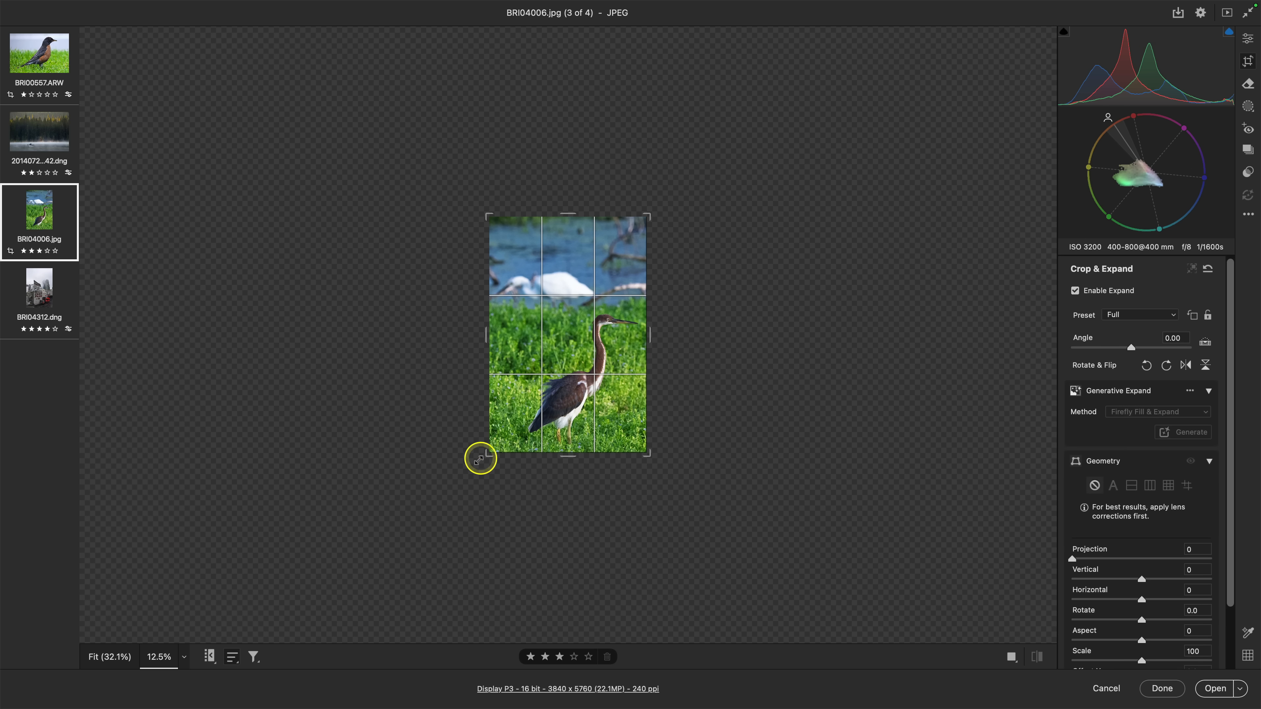
{"action": "left_click_drag", "start_coordinate": [483, 454], "coordinate": [476, 485]}
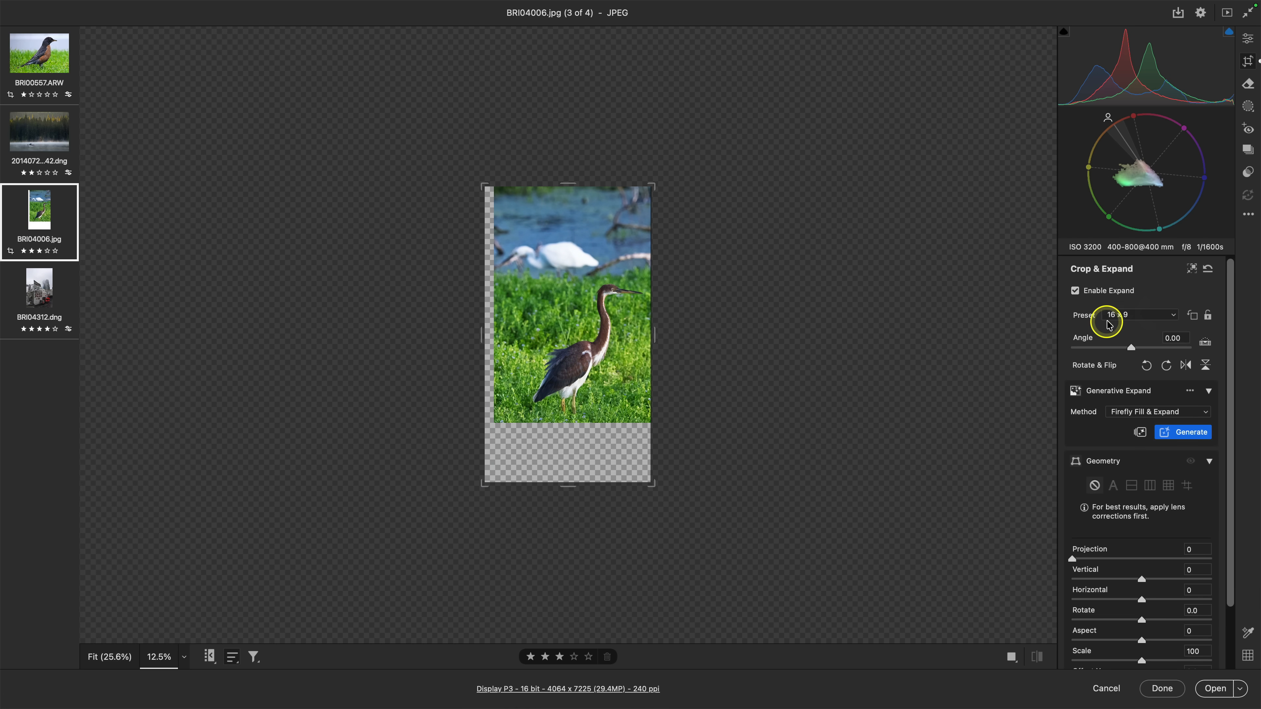
- Review the crop ratio presets and the Generative Expand methods, trying Content-Aware Fill before returning to Firefly Fill & Expand
{"action": "left_click", "coordinate": [1138, 316]}
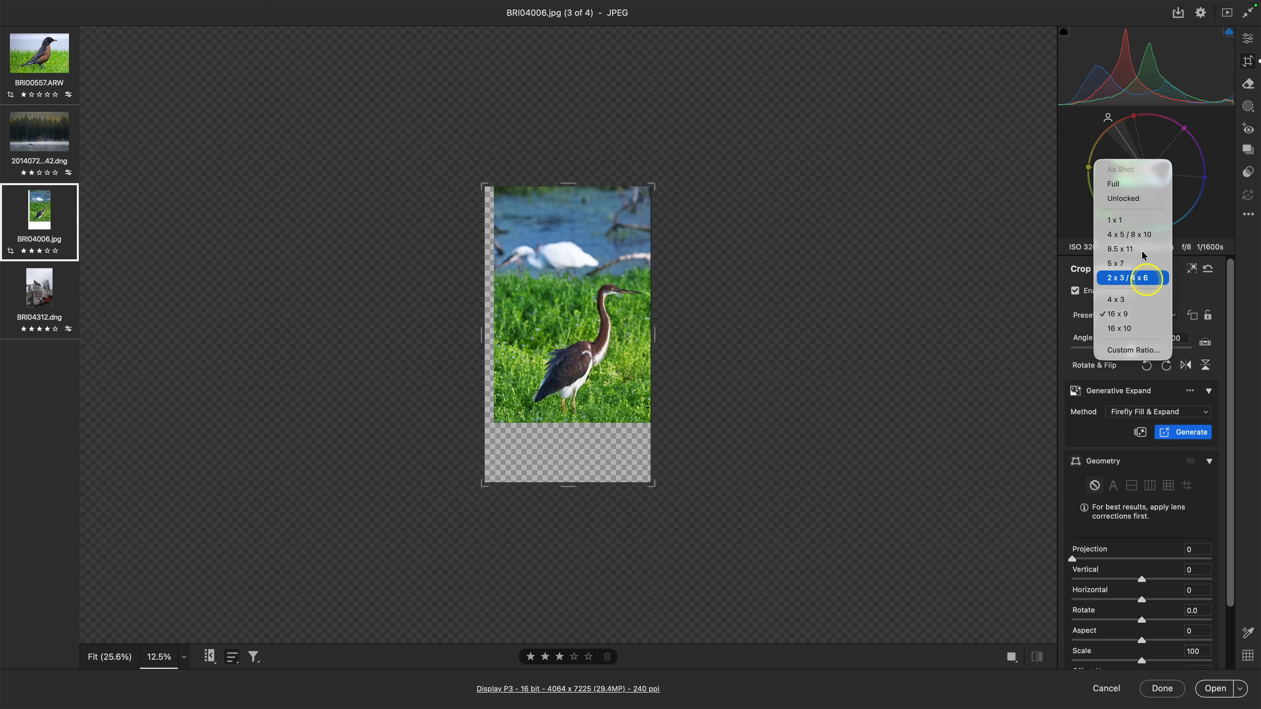
{"action": "left_click", "coordinate": [913, 356]}
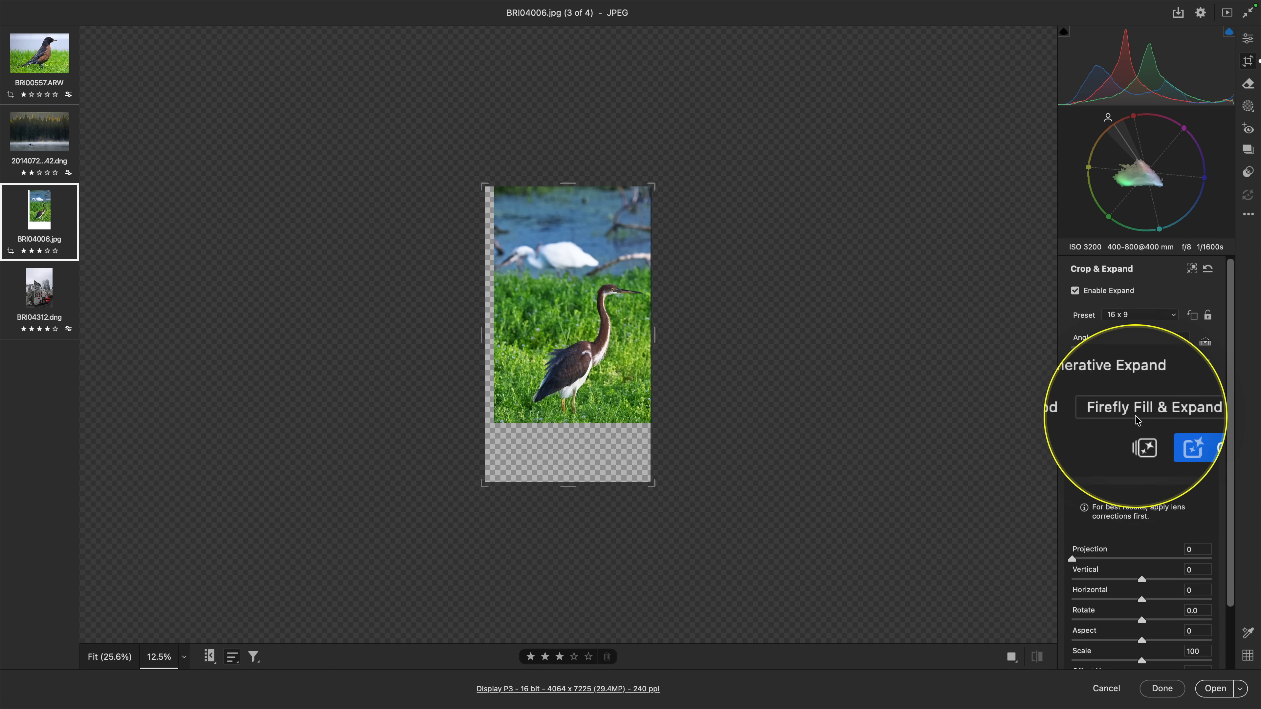
{"action": "left_click", "coordinate": [1193, 415]}
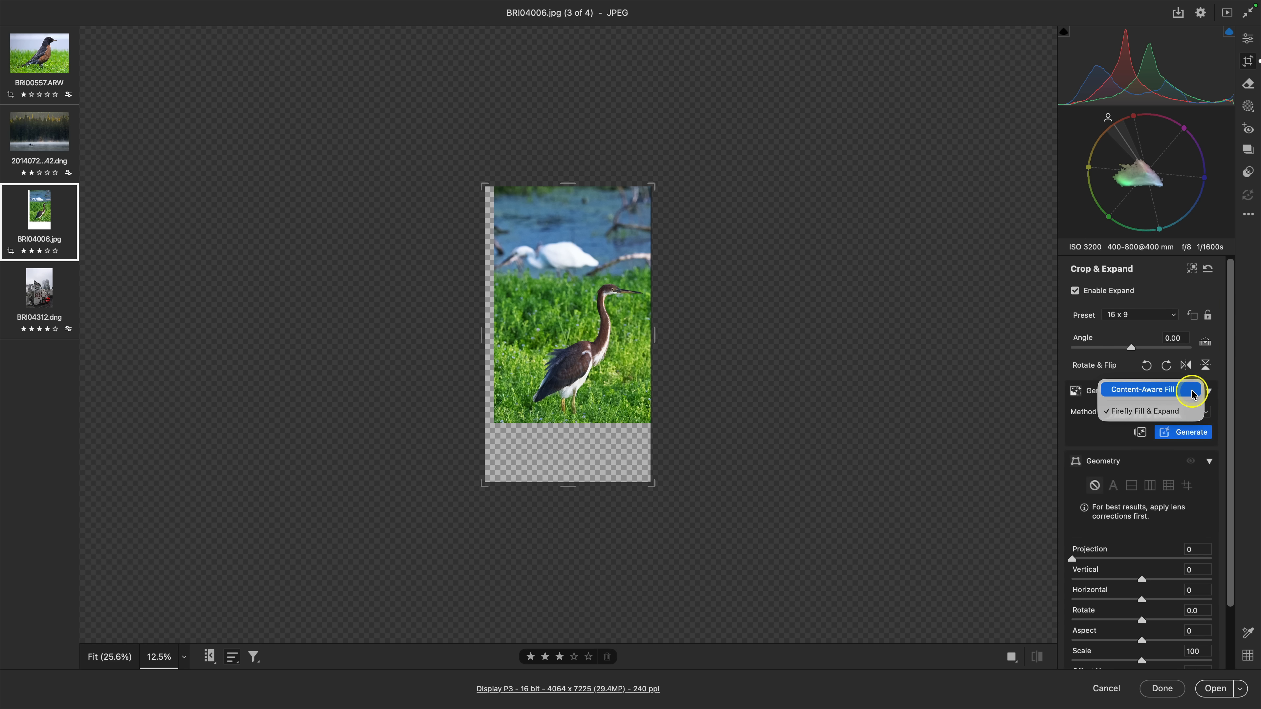
{"action": "left_click", "coordinate": [1189, 393]}
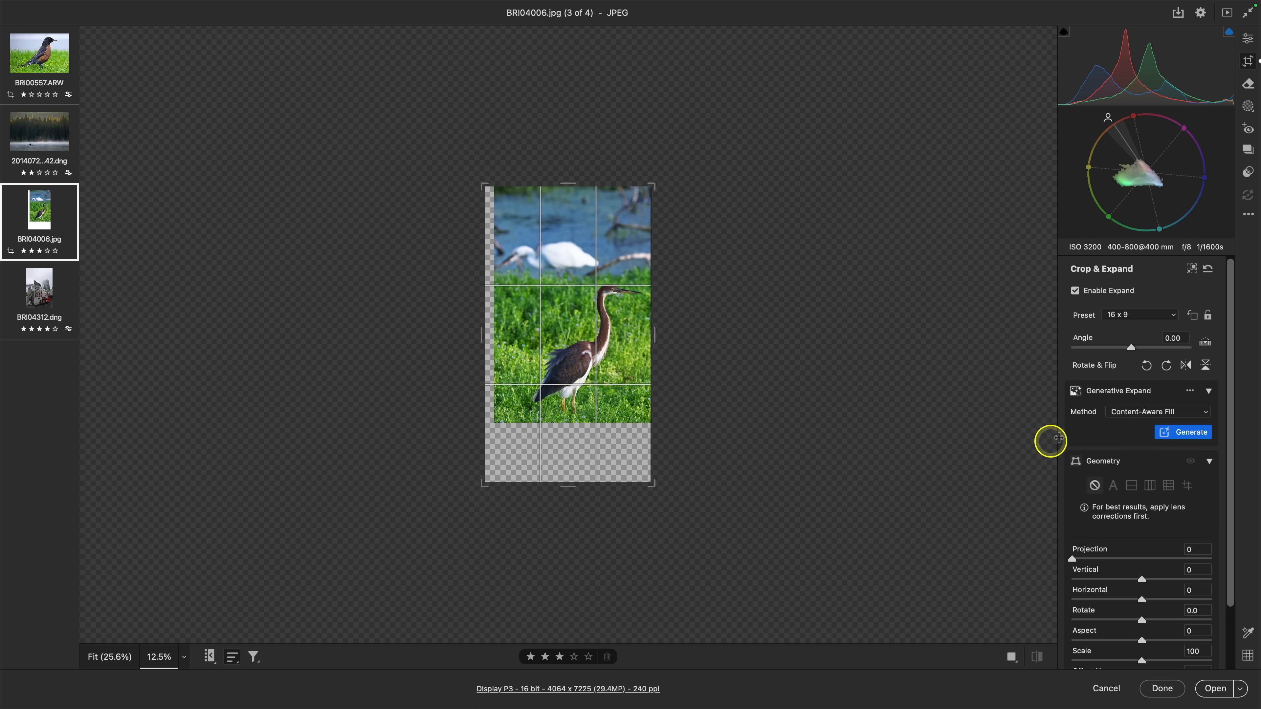
{"action": "left_click", "coordinate": [1120, 411]}
{"action": "left_click", "coordinate": [1126, 434]}
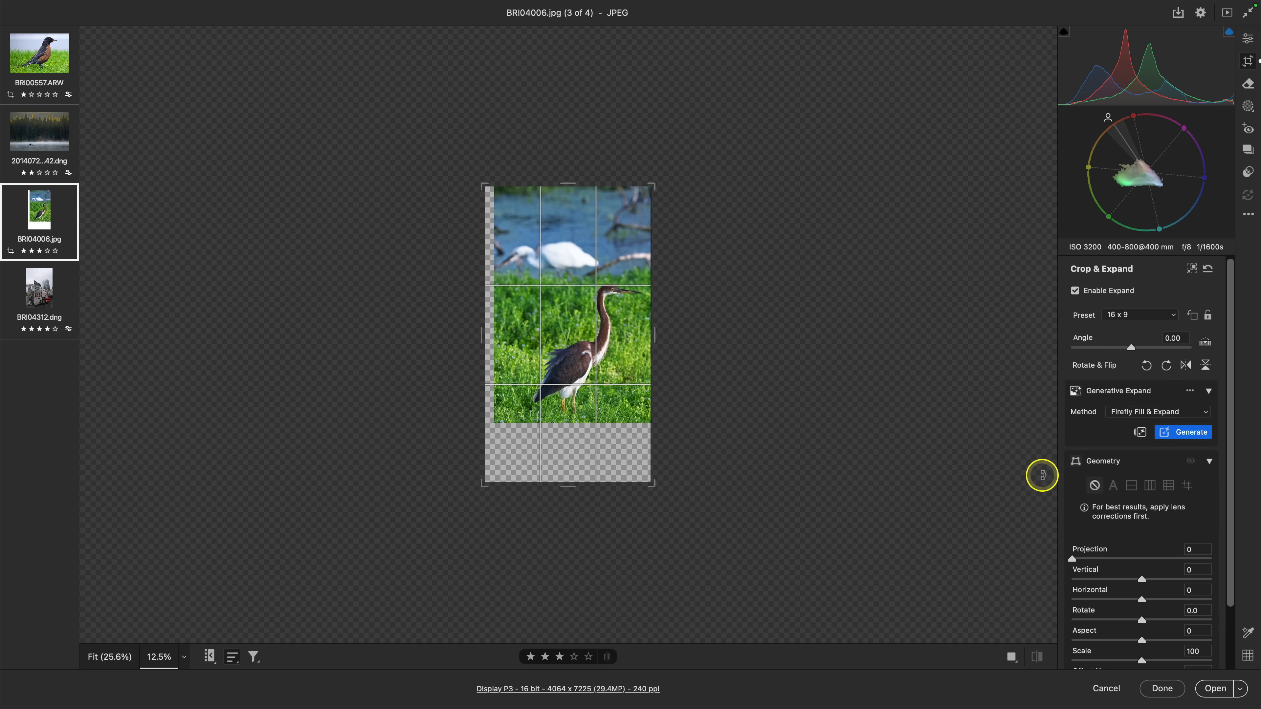
- Fill the empty areas of BRI04006.jpg with Firefly Fill & Expand, compare the variations at fit size, and keep the third one
{"action": "left_click", "coordinate": [1180, 433]}
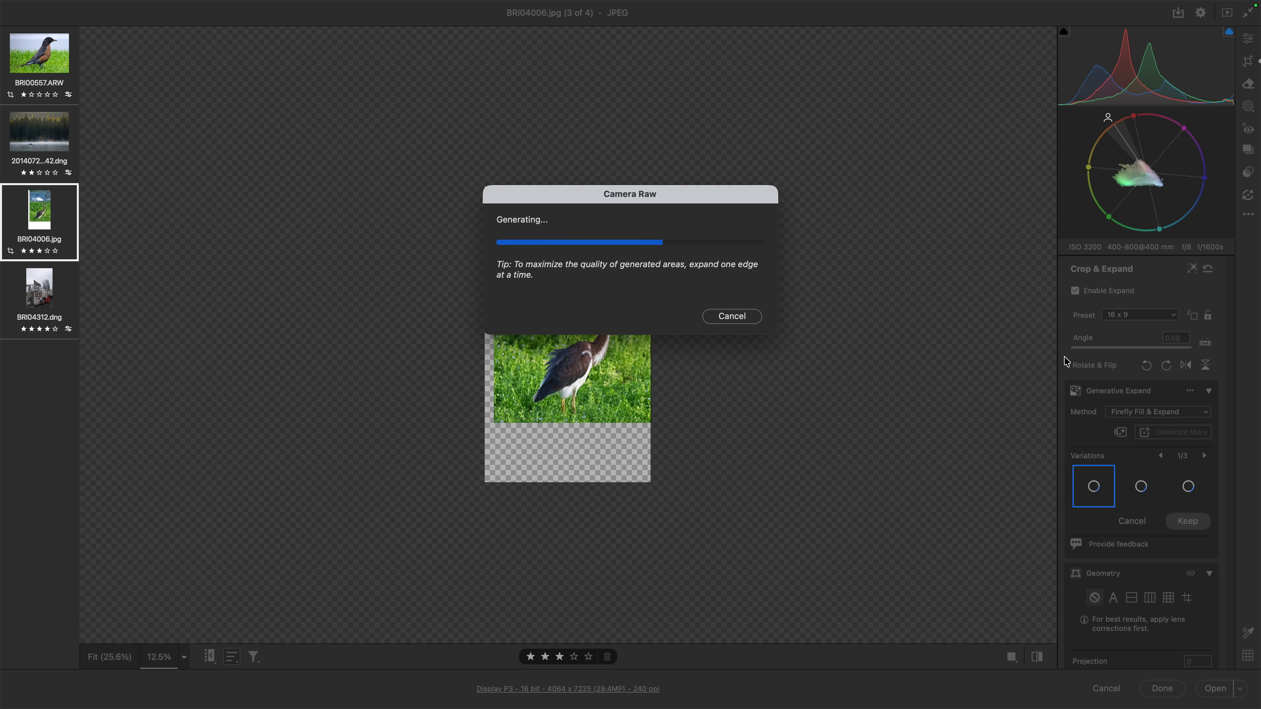
{"action": "left_click", "coordinate": [890, 394]}
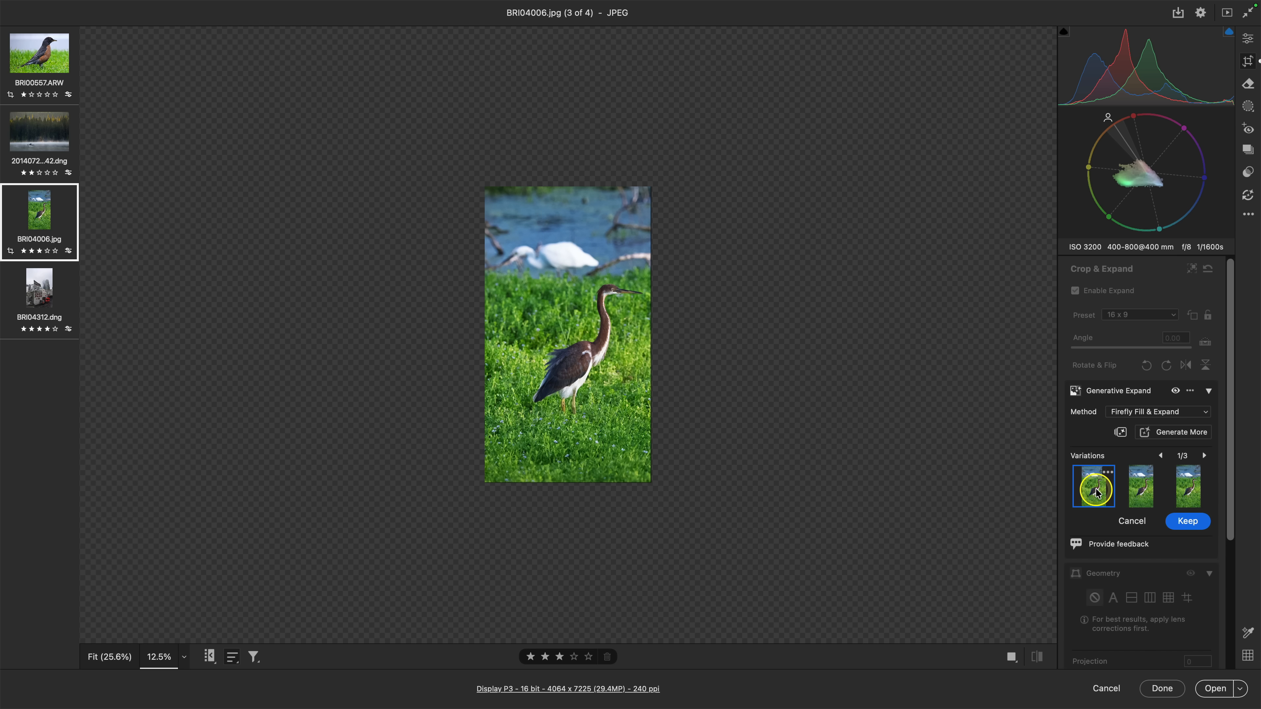
{"action": "key", "text": "super+0"}
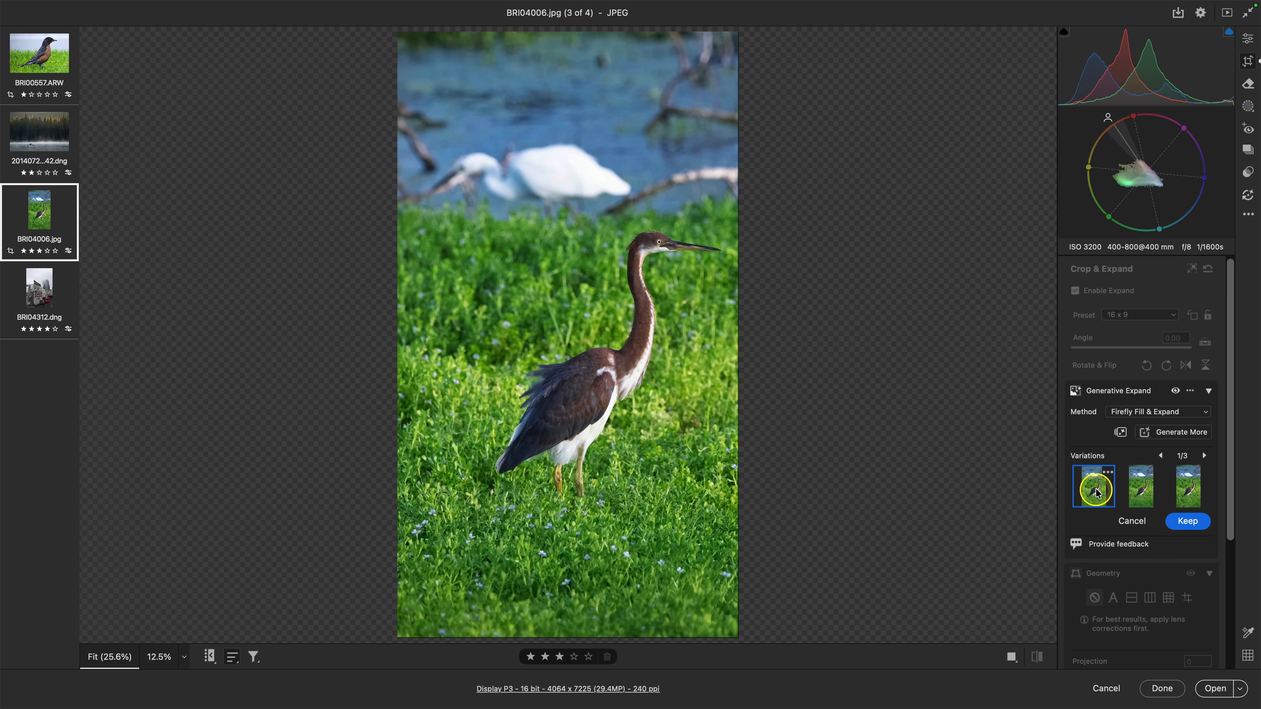
{"action": "left_click", "coordinate": [1132, 492]}
{"action": "left_click", "coordinate": [1184, 494]}
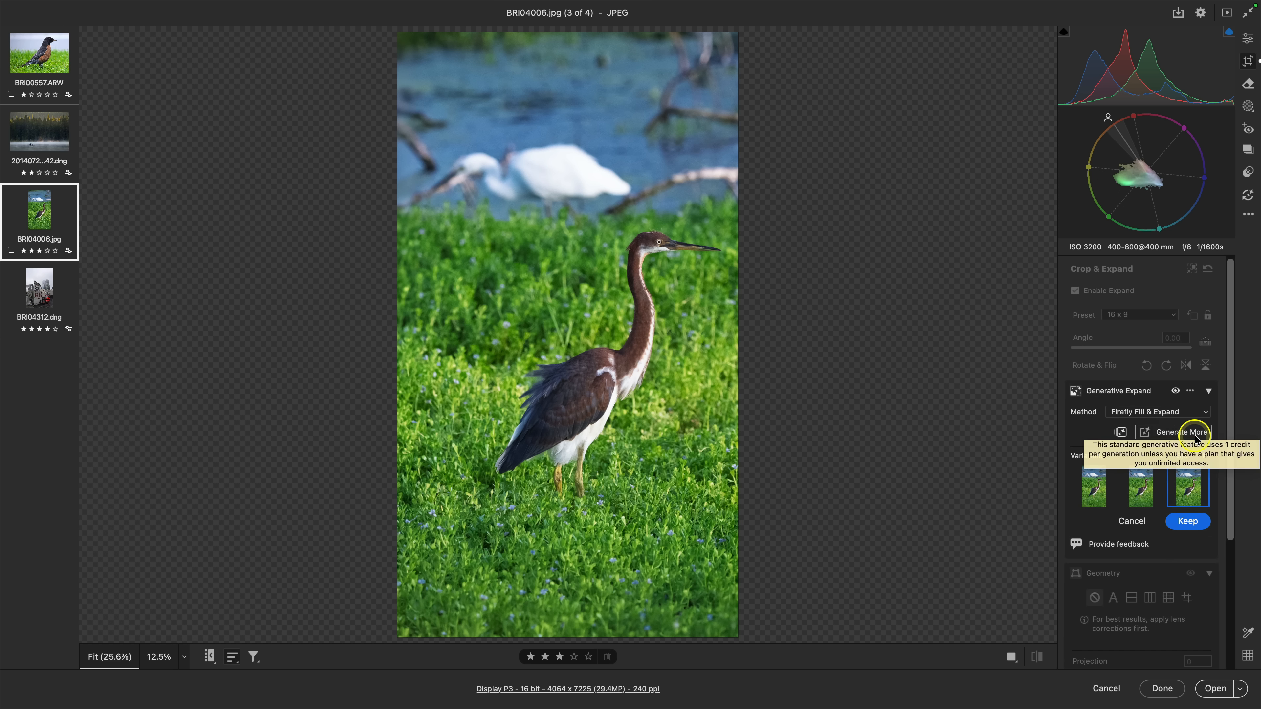
{"action": "left_click", "coordinate": [1122, 411]}
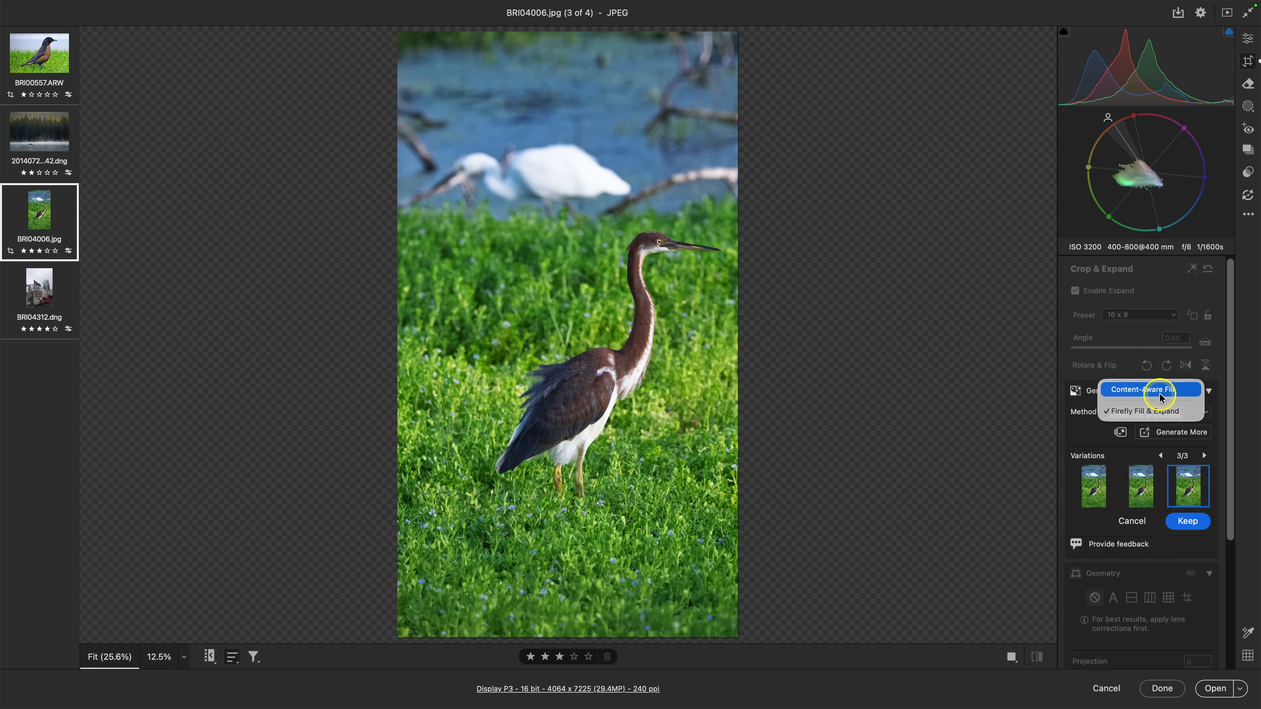
{"action": "left_click", "coordinate": [1170, 411]}
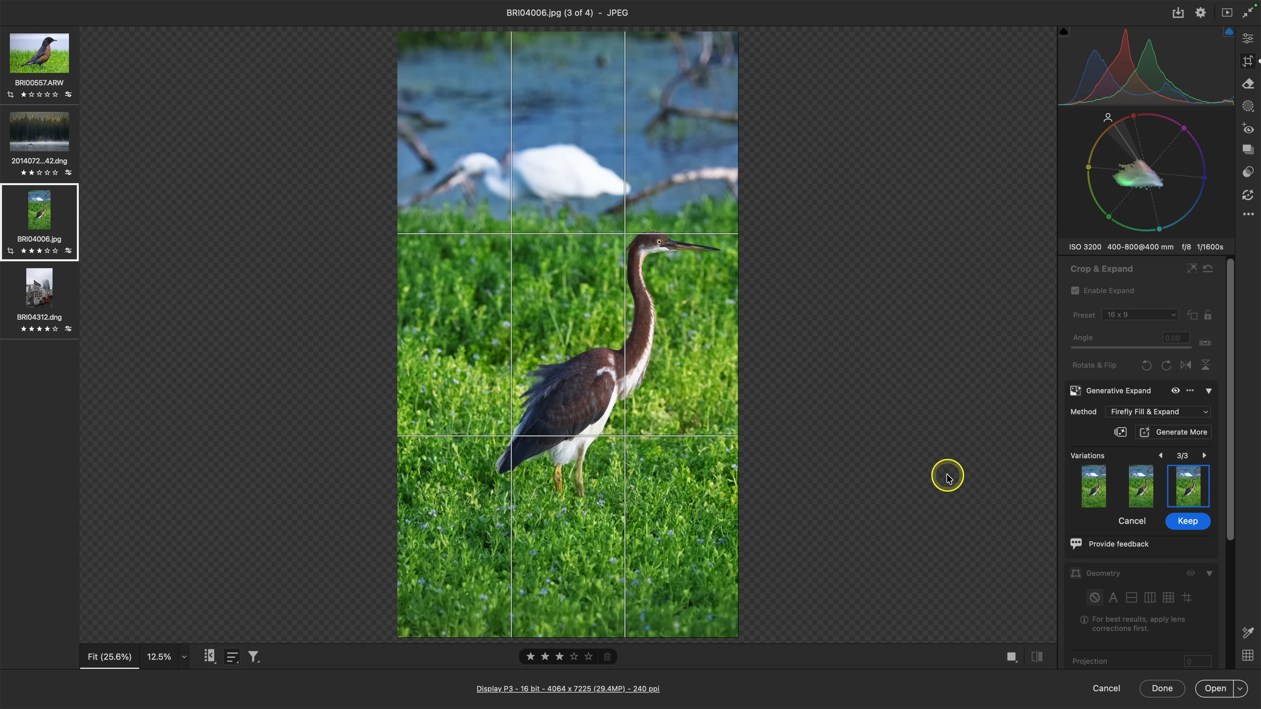
{"action": "left_click", "coordinate": [1187, 521]}
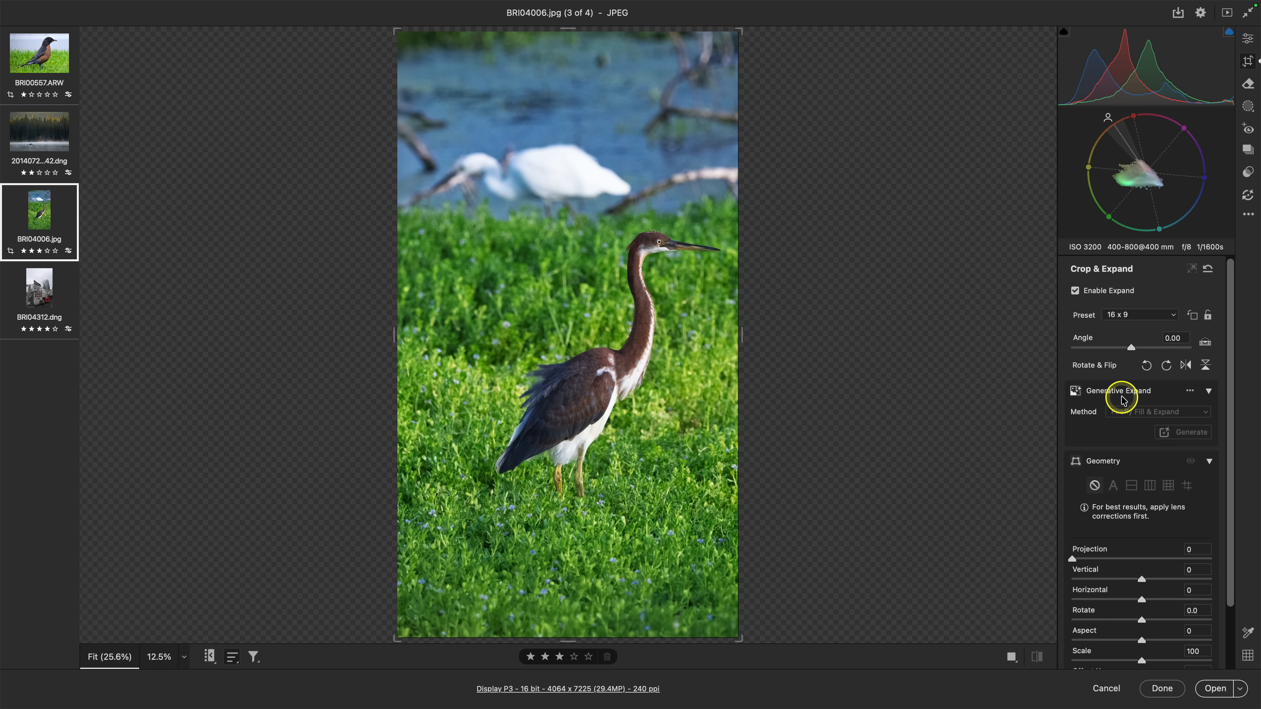
- Remove the flattened AI edits from BRI04006.jpg through its AI edit status and reset the Crop & Expand settings
{"action": "left_click", "coordinate": [1248, 198]}
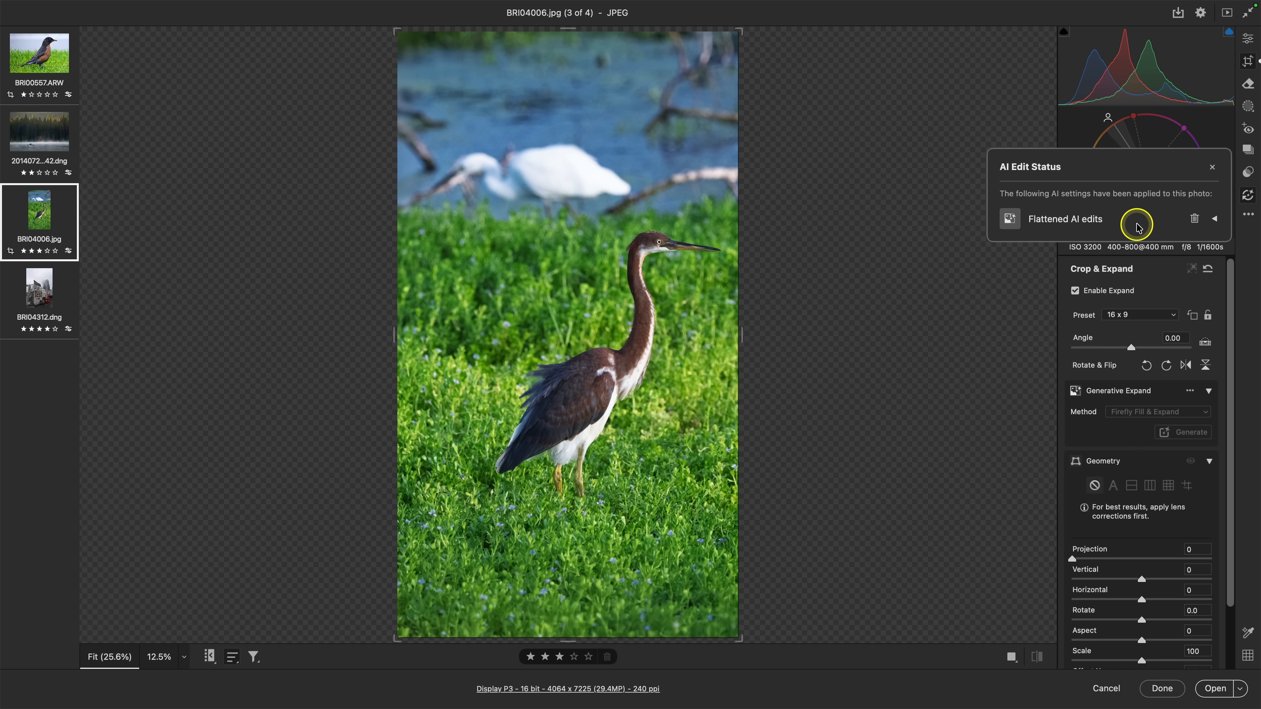
{"action": "left_click", "coordinate": [1213, 219]}
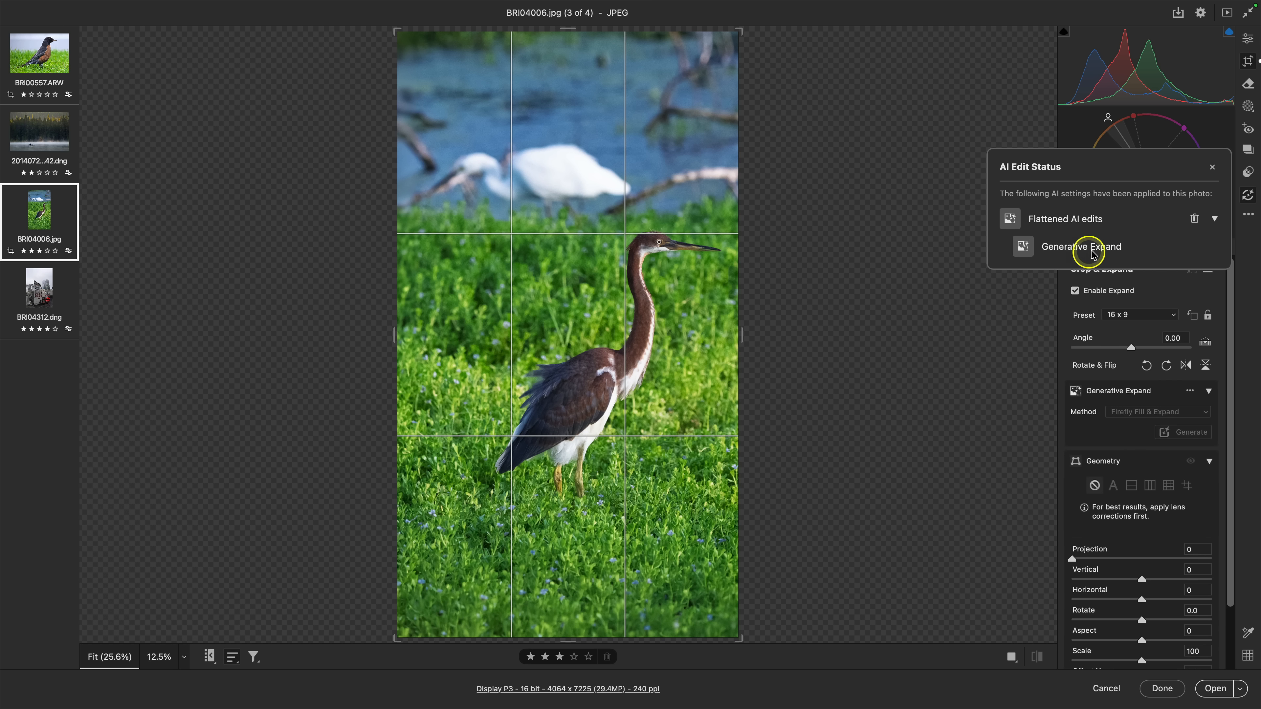
{"action": "left_click", "coordinate": [1195, 219]}
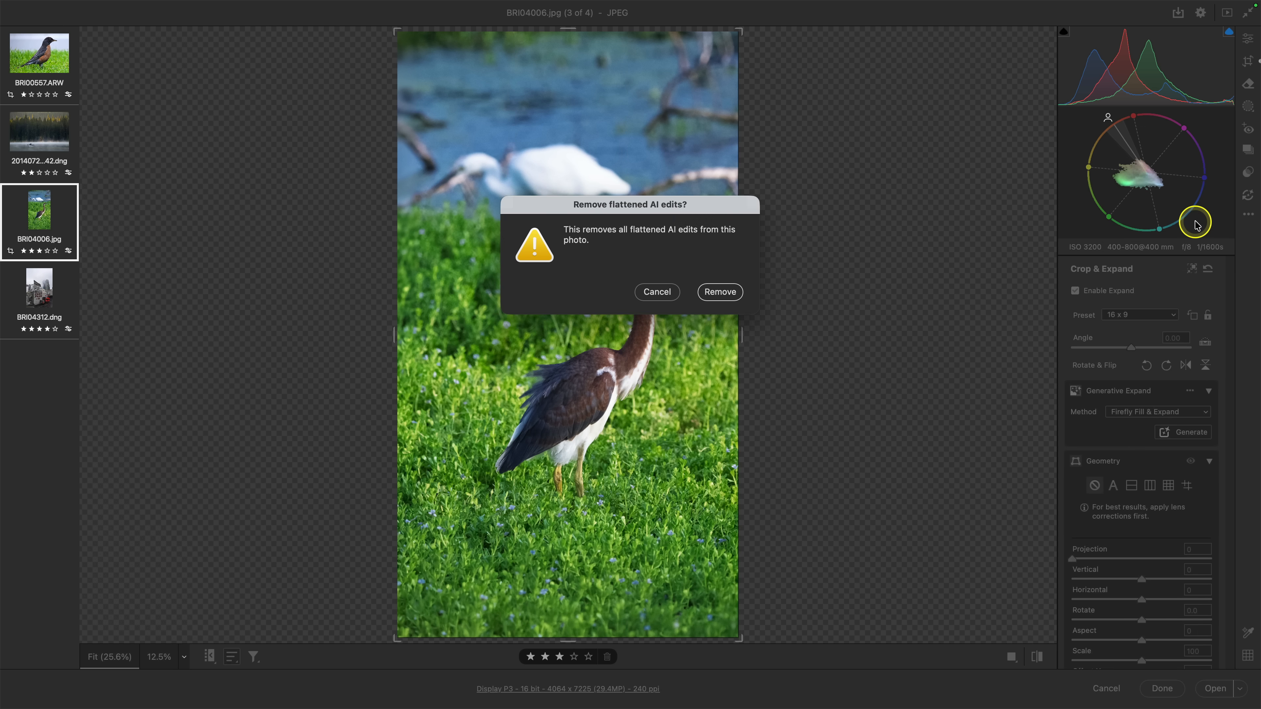
{"action": "left_click", "coordinate": [722, 294]}
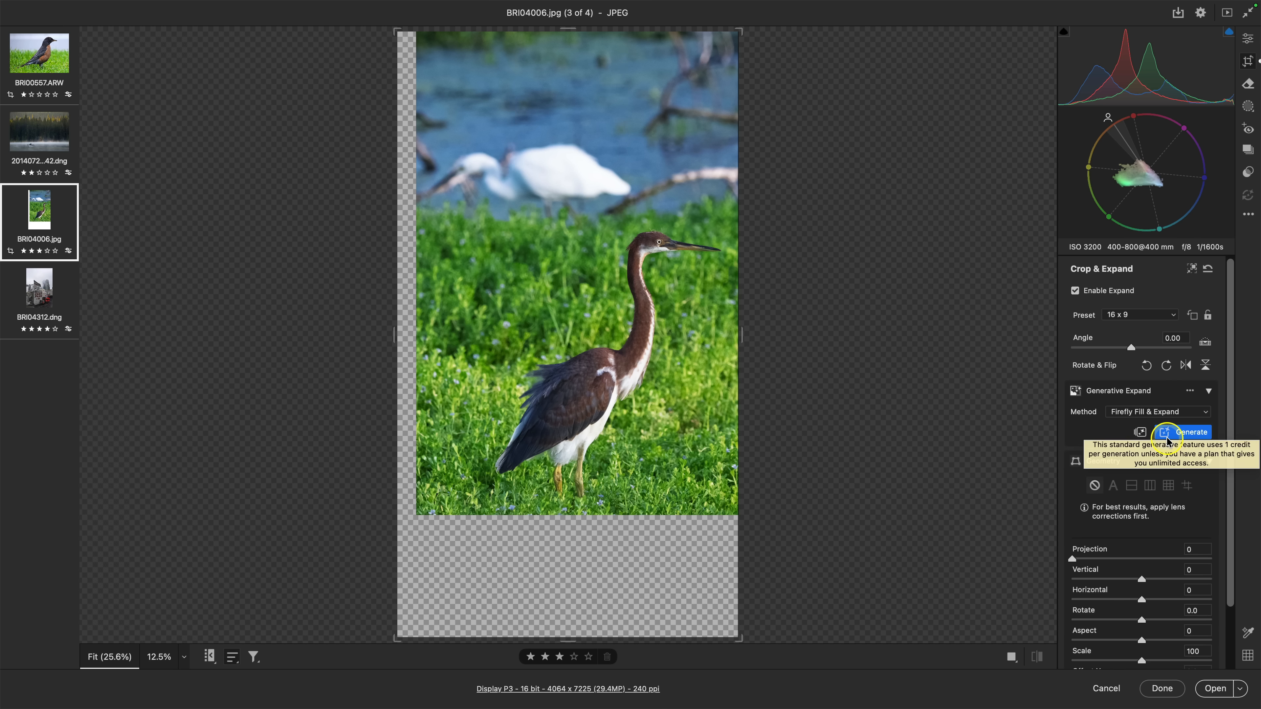
{"action": "left_click", "coordinate": [1207, 269]}
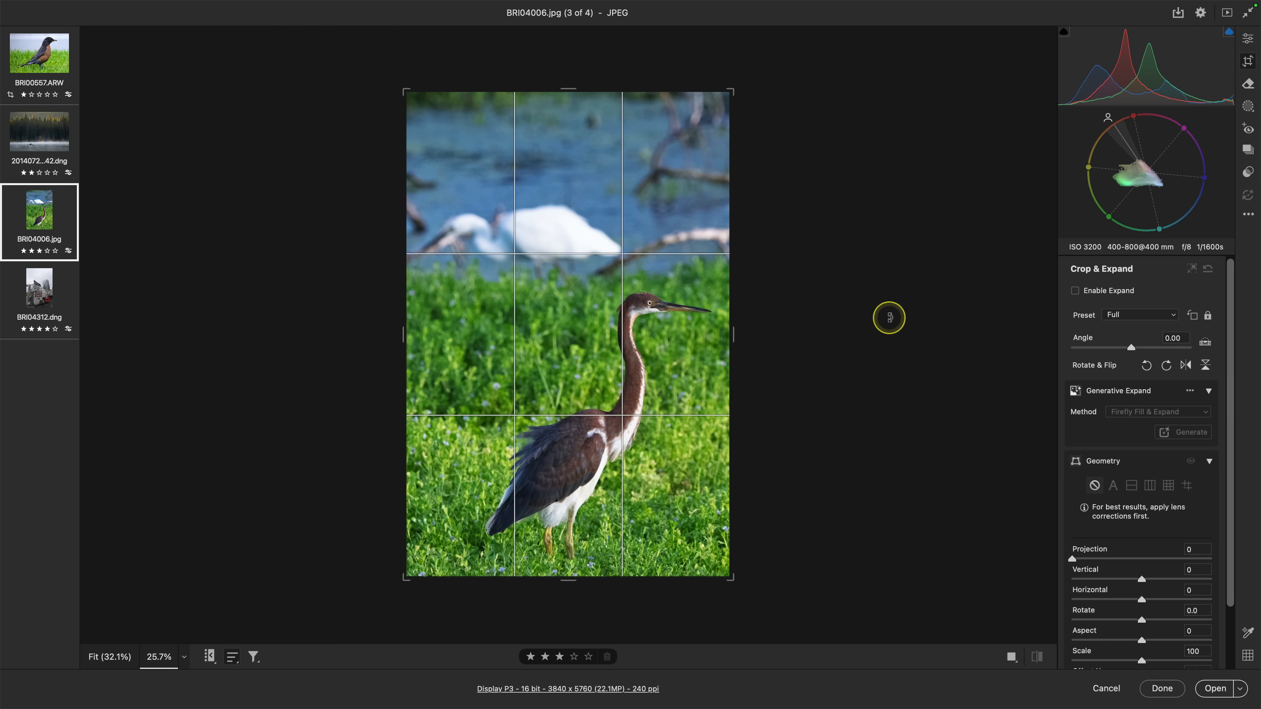
- Open BRI04312.dng at fit size in Crop & Expand, then try the automatic Upright correction and undo it
{"action": "left_click", "coordinate": [37, 285]}
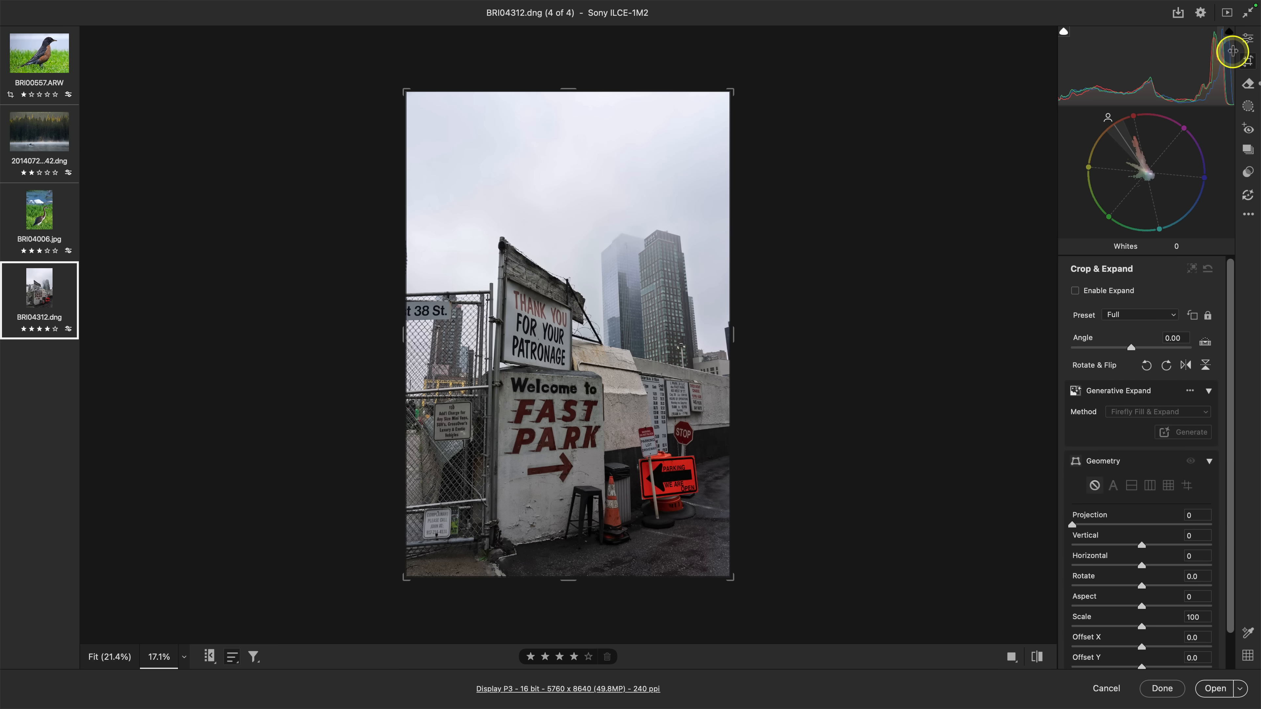
{"action": "left_click", "coordinate": [1248, 40]}
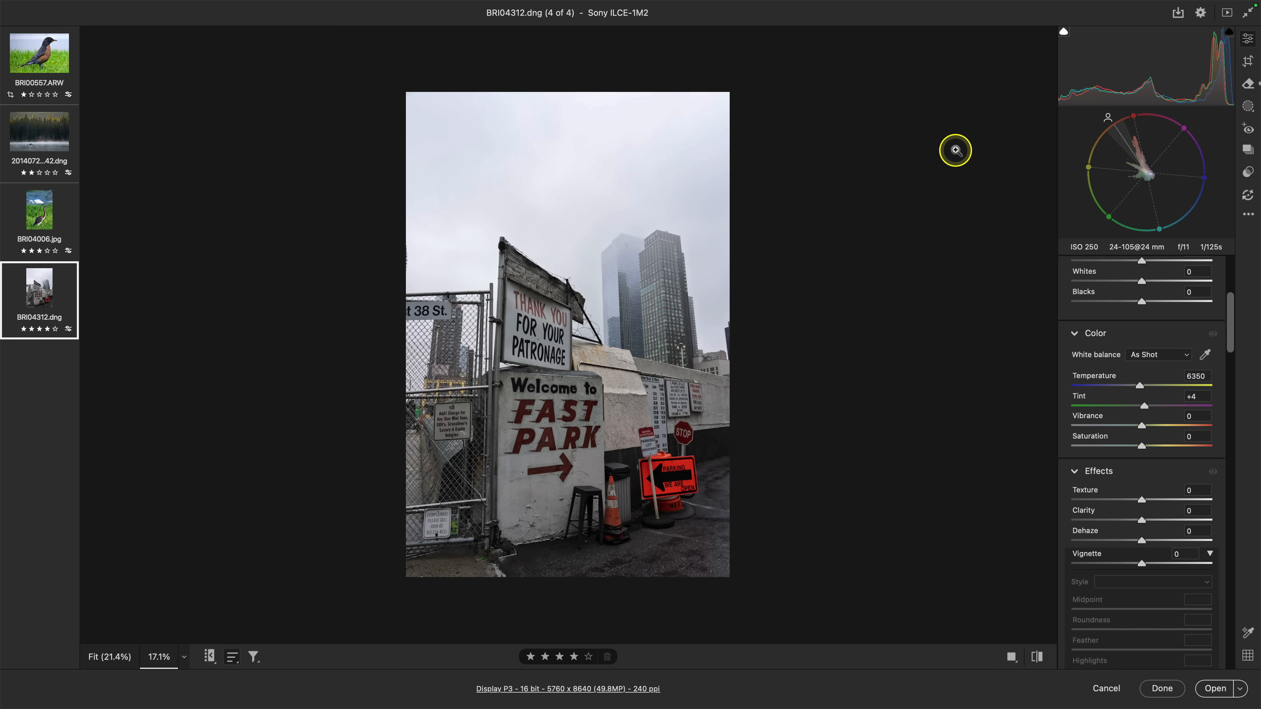
{"action": "left_click", "coordinate": [955, 150]}
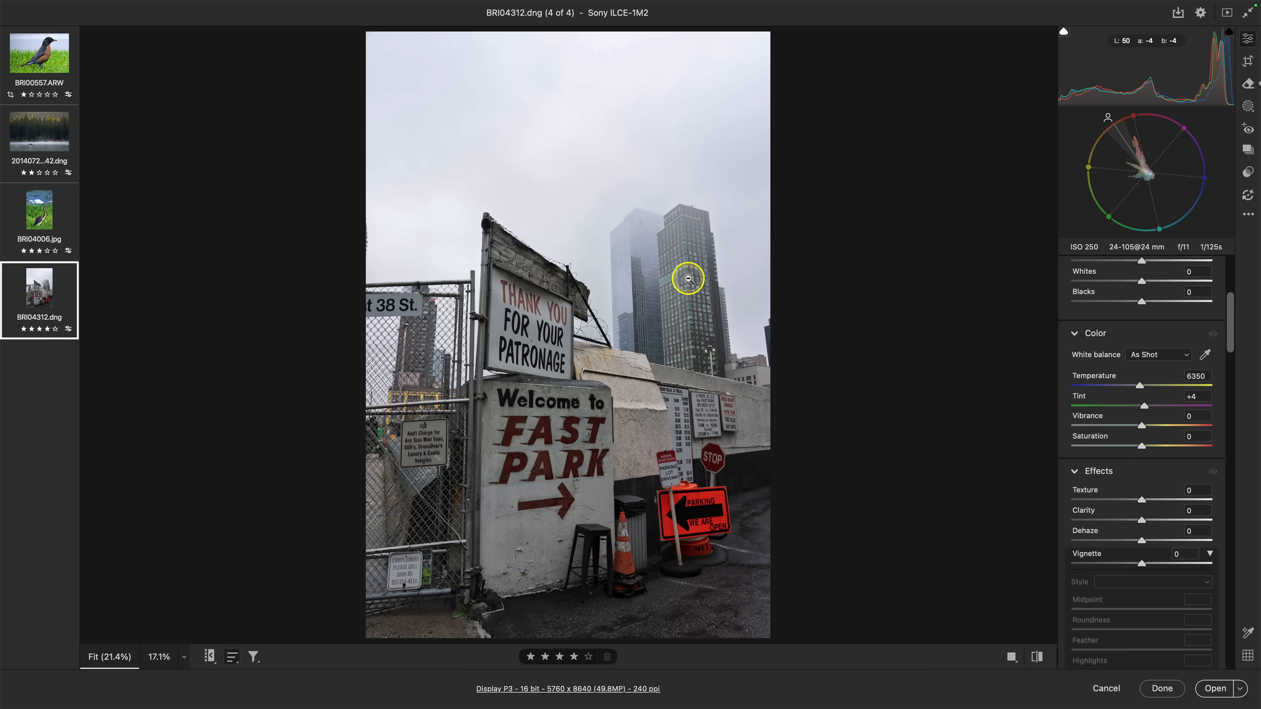
{"action": "left_click", "coordinate": [1248, 61]}
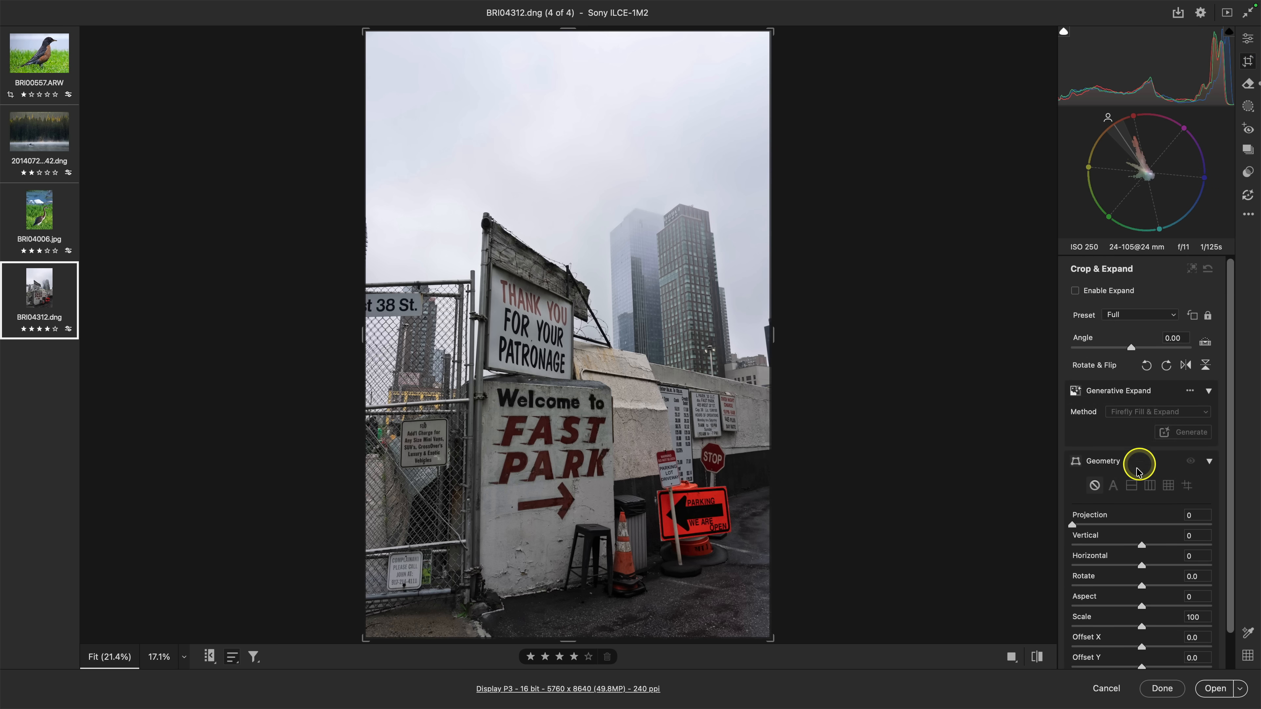
{"action": "left_click", "coordinate": [1113, 486]}
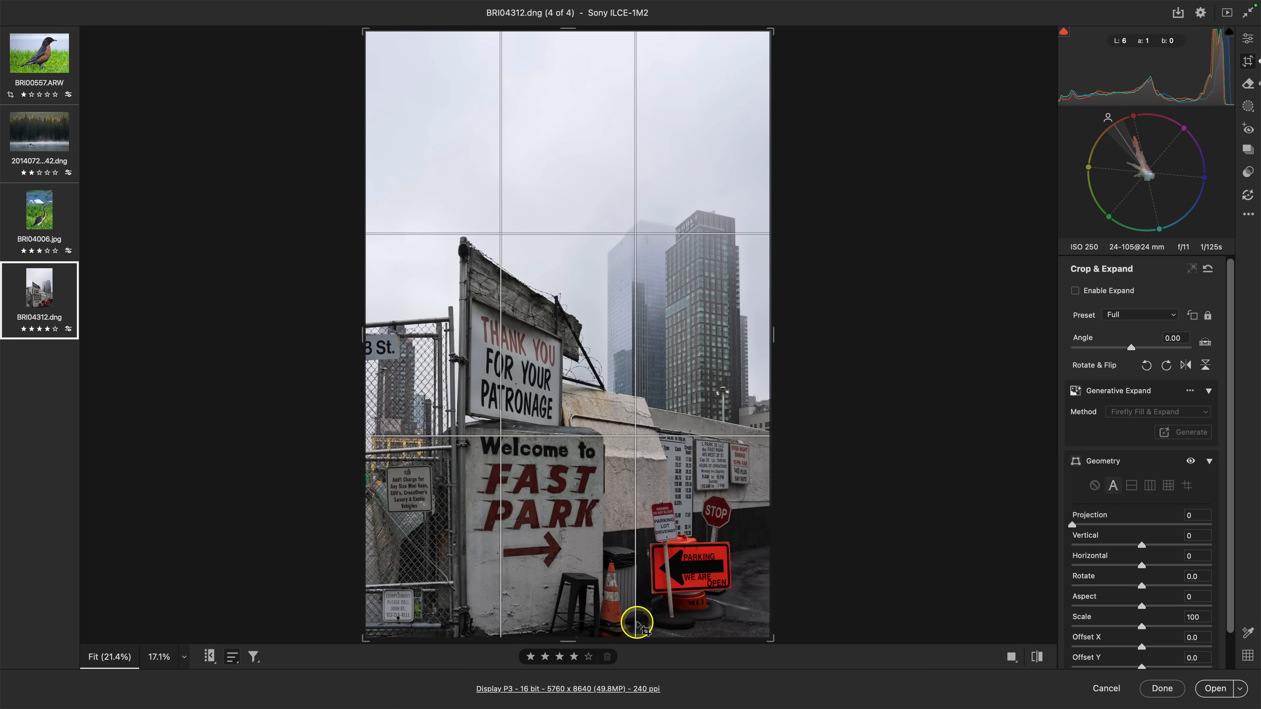
{"action": "key", "text": "ctrl+z"}
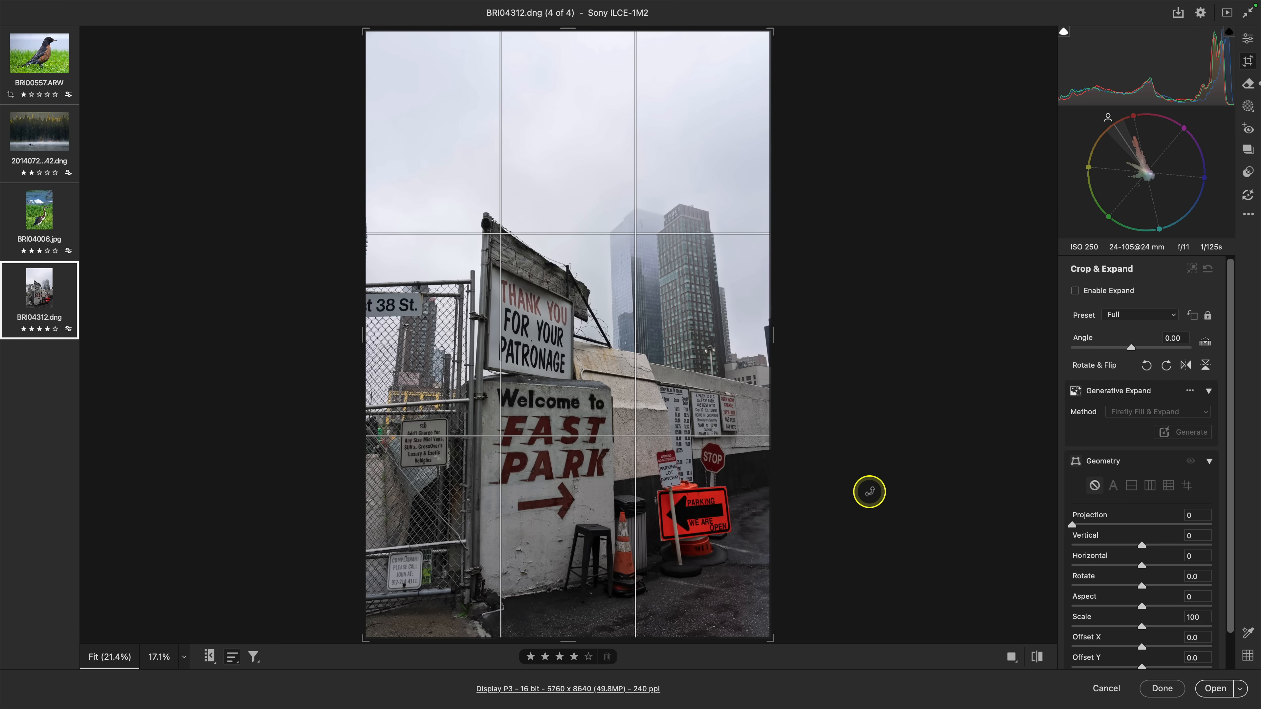
- Correct the parking lot photo's perspective in Geometry with Vertical at -36 and Horizontal at +9
{"action": "scroll", "coordinate": [1117, 529], "scroll_direction": "down", "scroll_amount": 2}
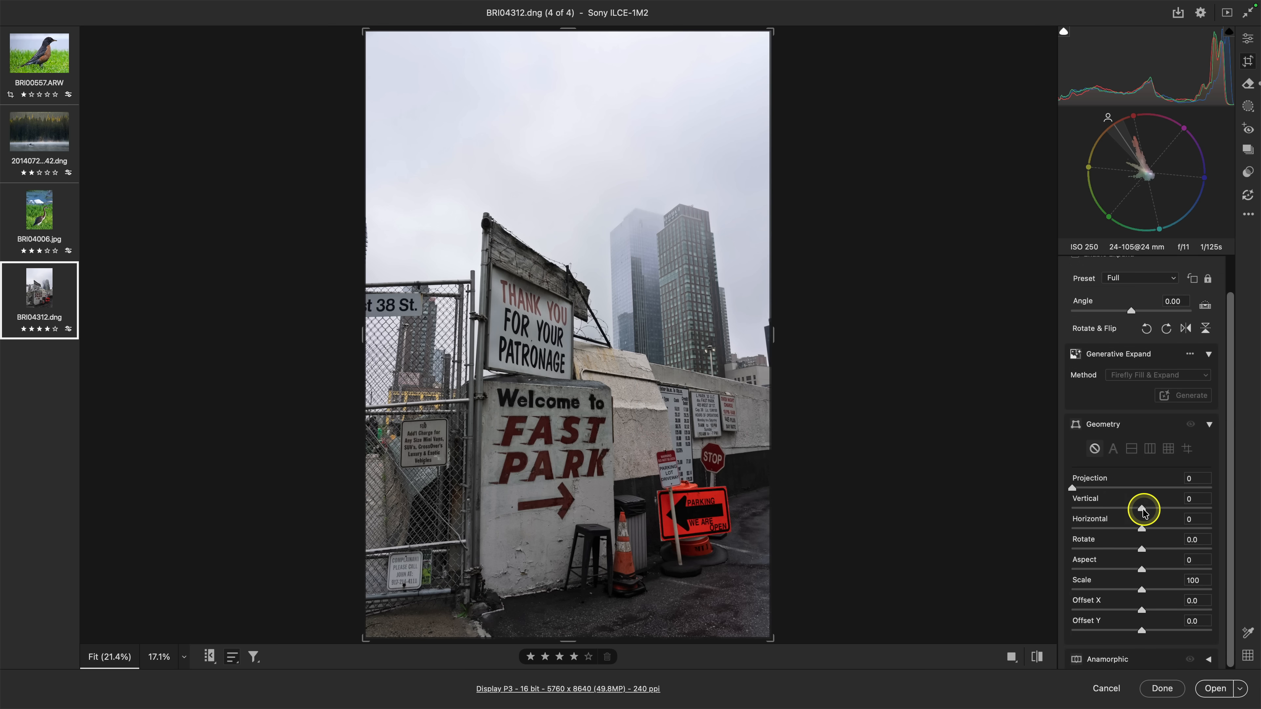
{"action": "left_click_drag", "start_coordinate": [1141, 508], "coordinate": [1119, 519]}
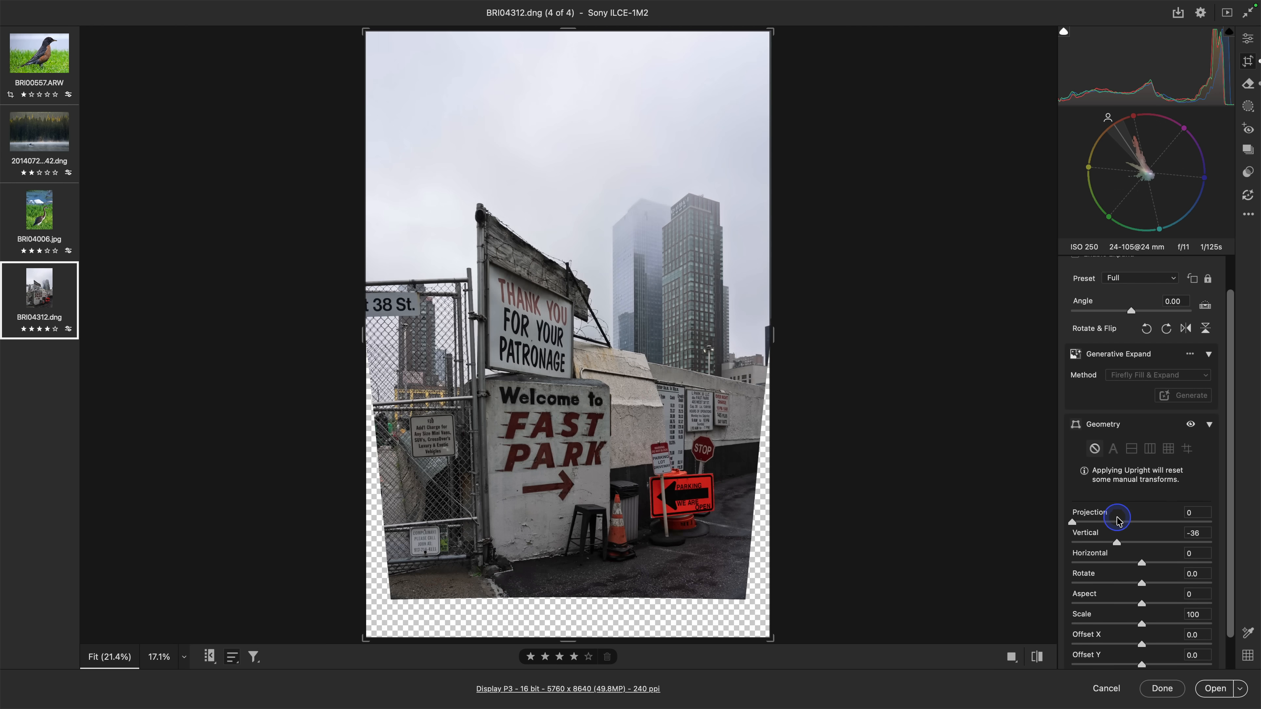
{"action": "left_click_drag", "start_coordinate": [1142, 564], "coordinate": [1150, 567]}
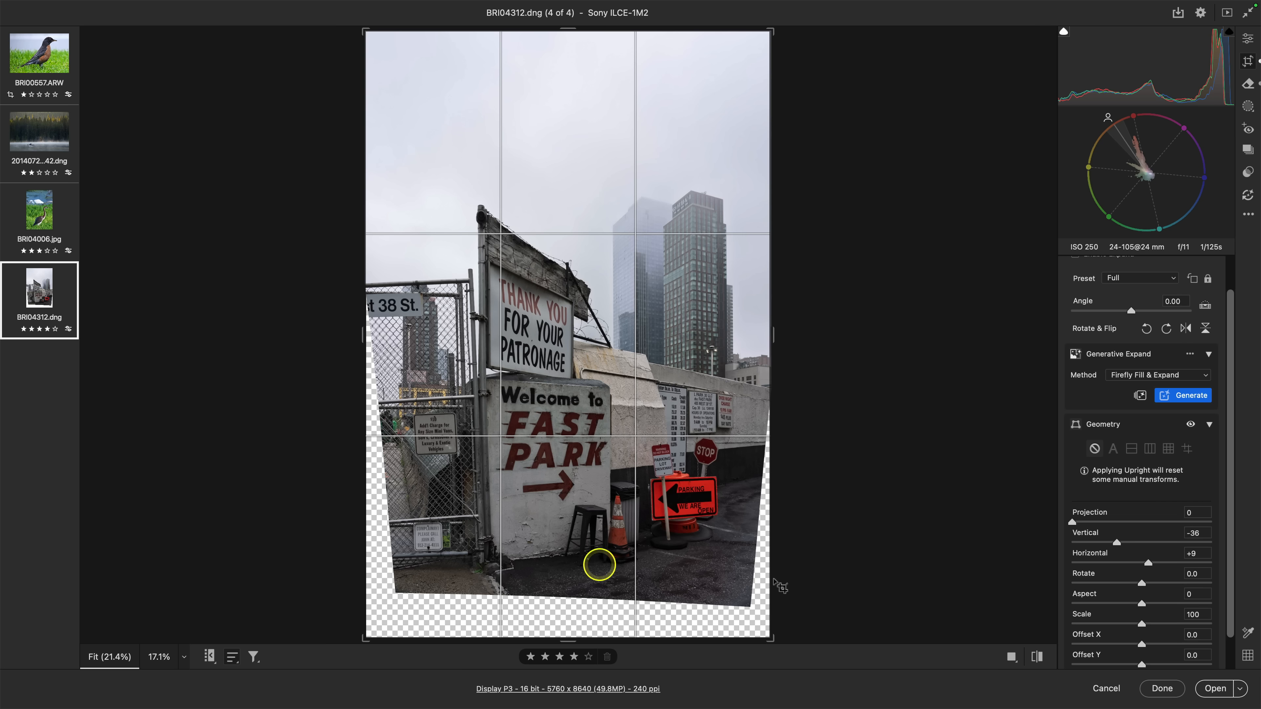
{"action": "scroll", "coordinate": [1133, 519], "scroll_direction": "up", "scroll_amount": 2}
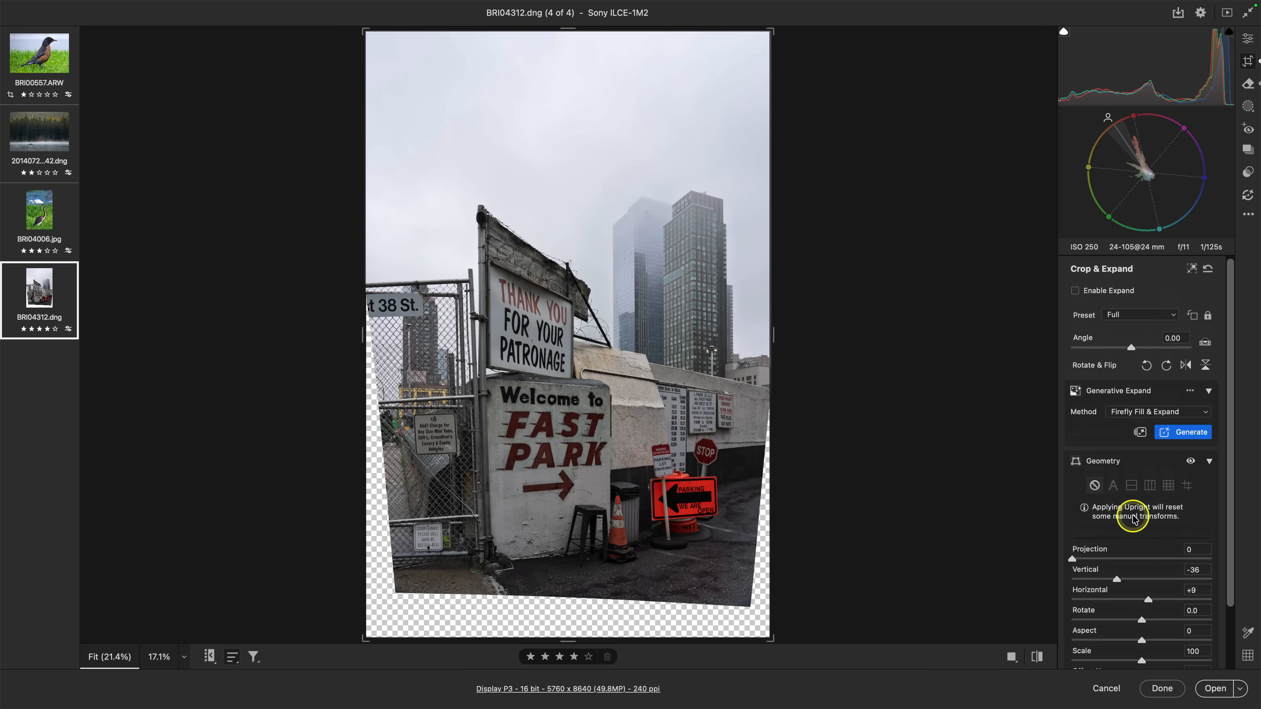
{"action": "scroll", "coordinate": [1136, 529], "scroll_direction": "down", "scroll_amount": 3}
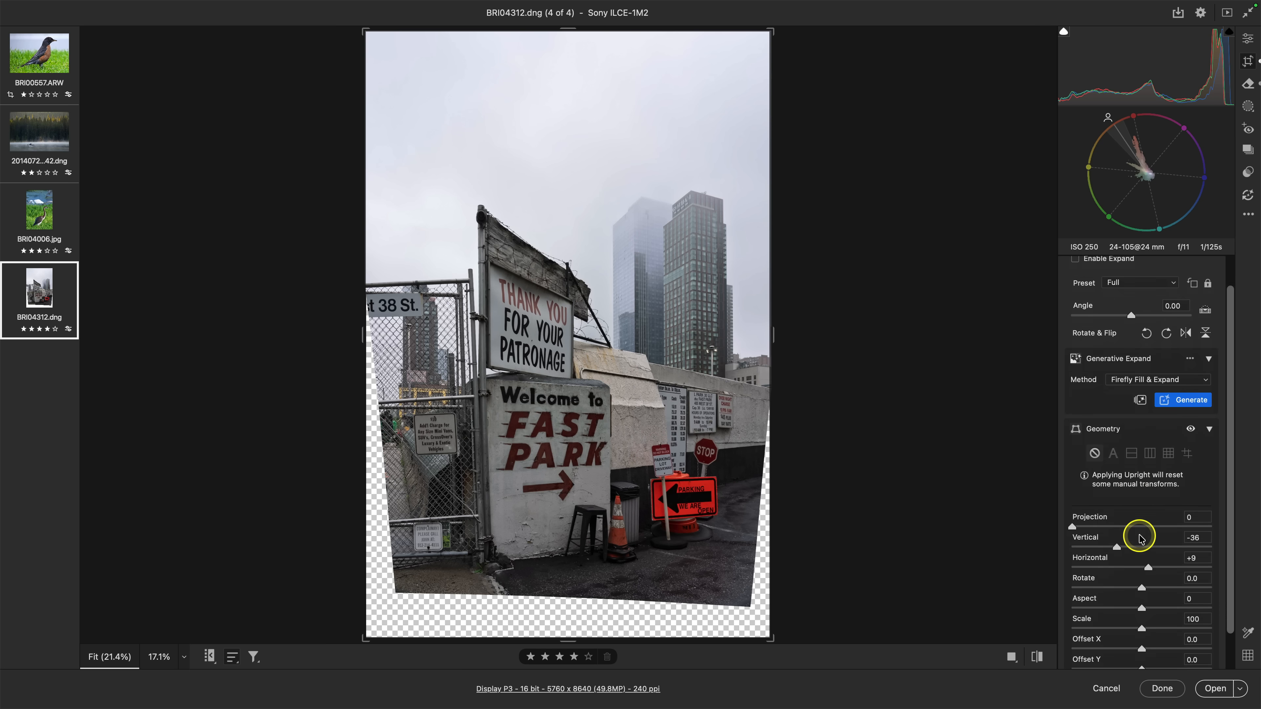
{"action": "scroll", "coordinate": [1140, 538], "scroll_direction": "up", "scroll_amount": 3}
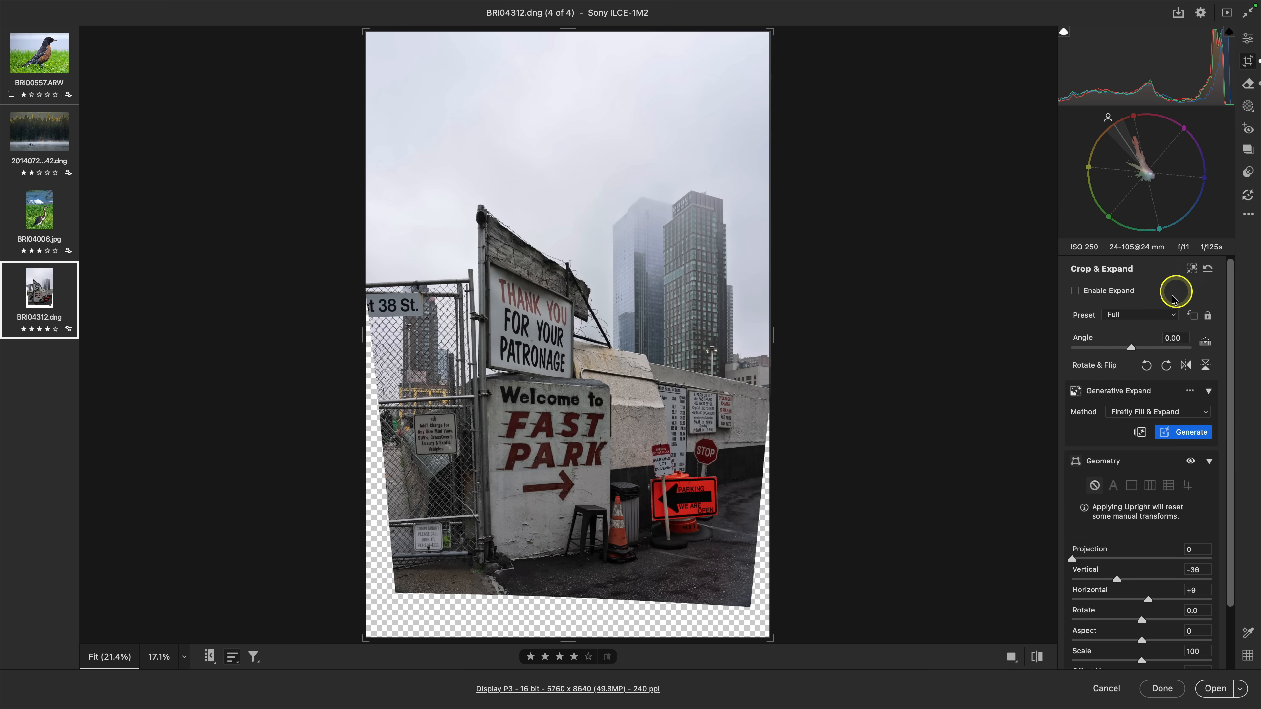
{"action": "scroll", "coordinate": [1157, 293], "scroll_direction": "down", "scroll_amount": 1}
{"action": "scroll", "coordinate": [1162, 314], "scroll_direction": "up", "scroll_amount": 1}
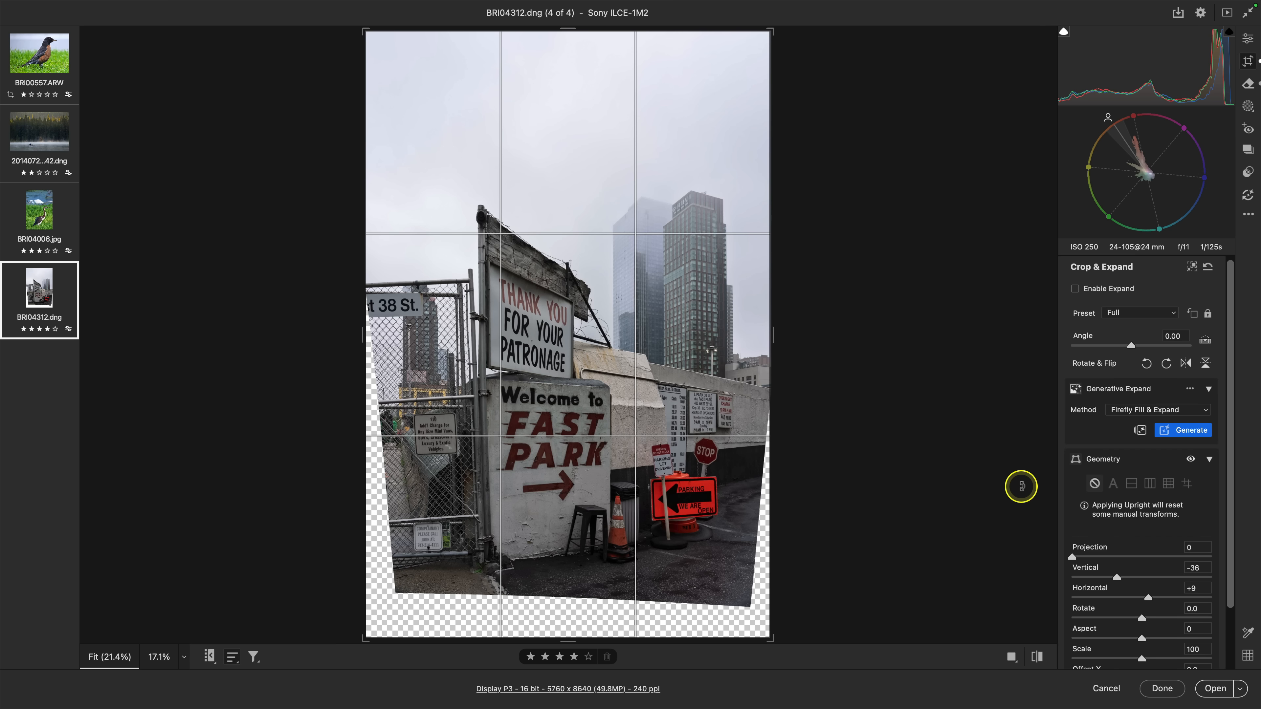
- Fill the transparent edges of the parking lot photo with Firefly Fill & Expand and compare the generated variations
{"action": "left_click", "coordinate": [1195, 433]}
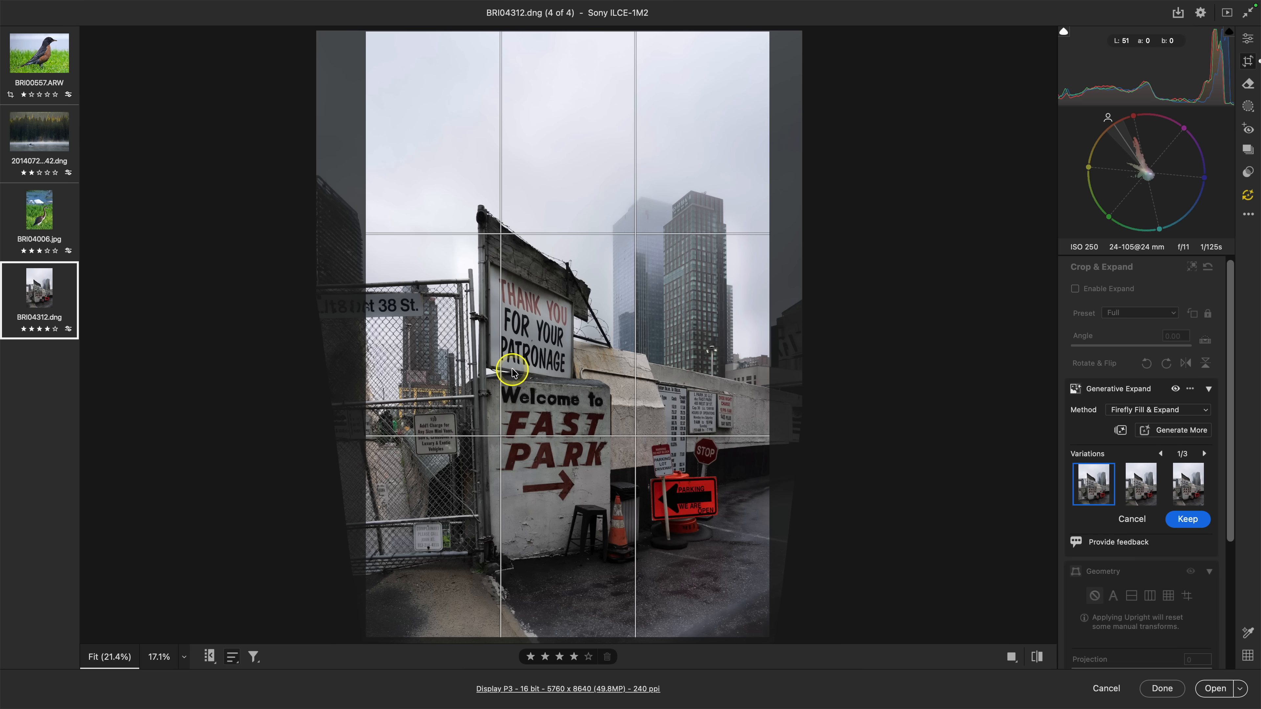
{"action": "left_click", "coordinate": [1142, 484]}
{"action": "left_click", "coordinate": [1173, 504]}
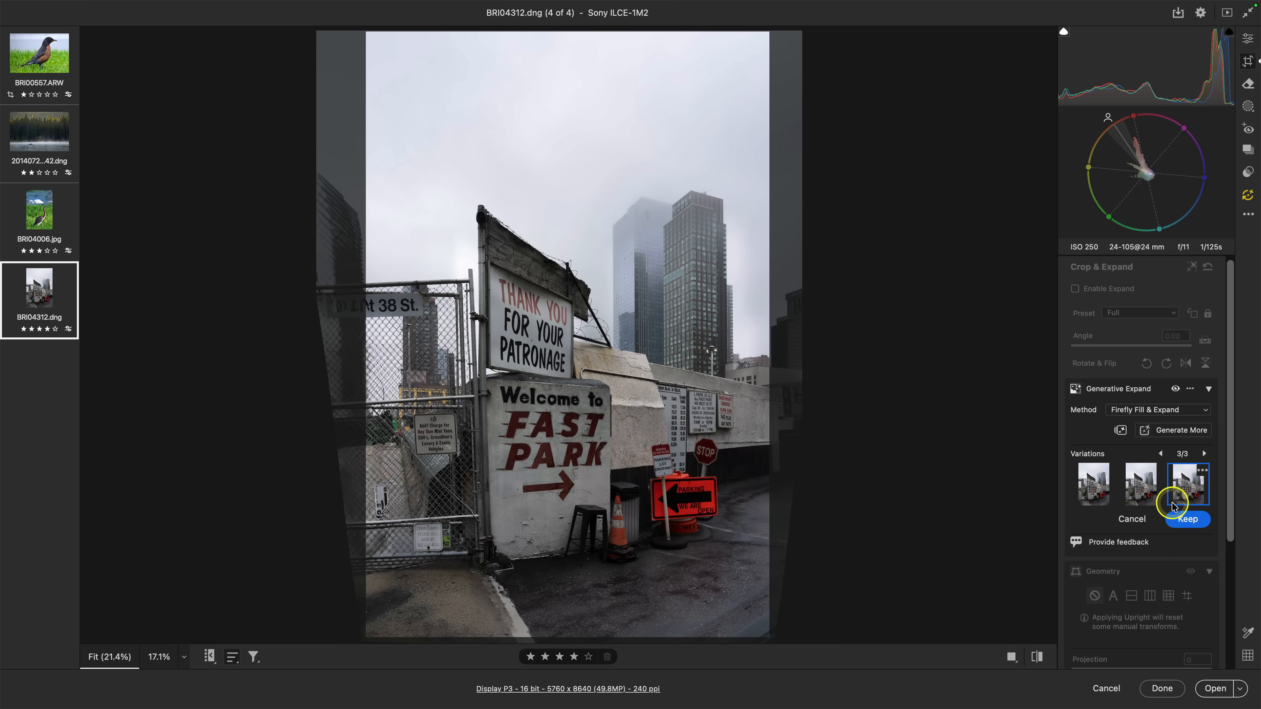
{"action": "left_click", "coordinate": [1130, 494]}
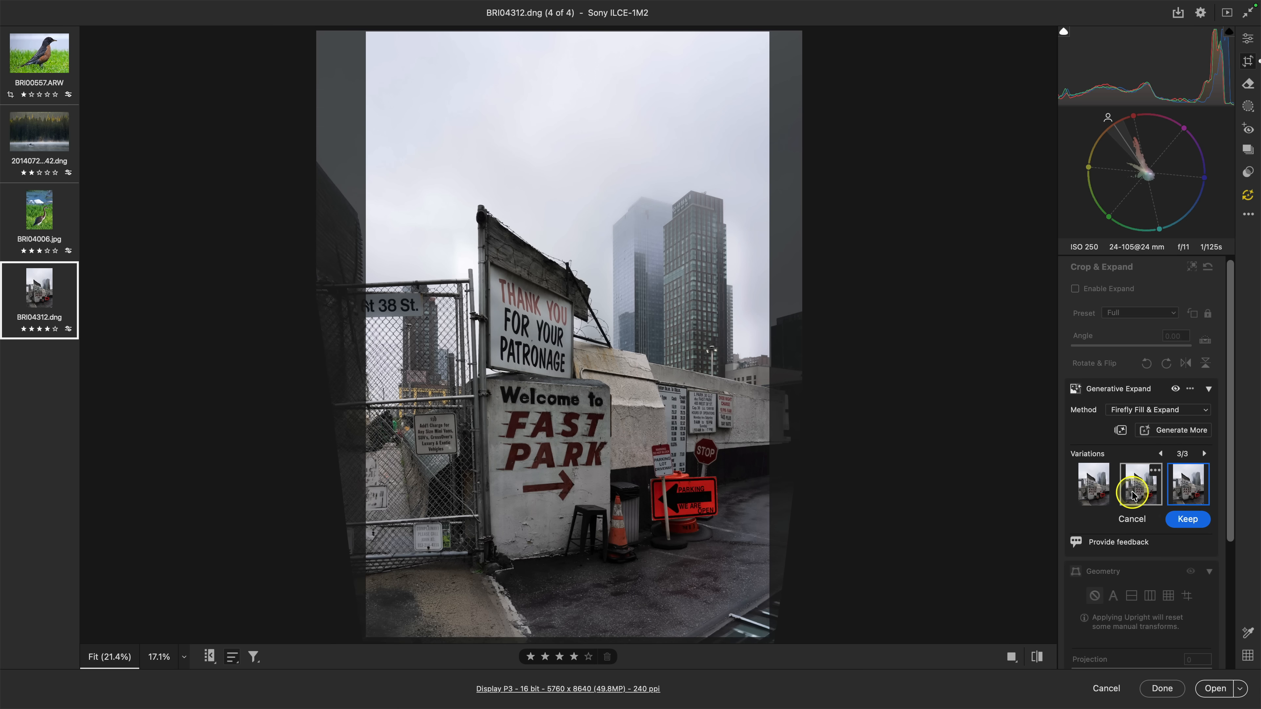
- Keep the first Generative Expand variation, flattening the previous AI edits, and update all outdated AI settings of the photo
{"action": "left_click", "coordinate": [1091, 495]}
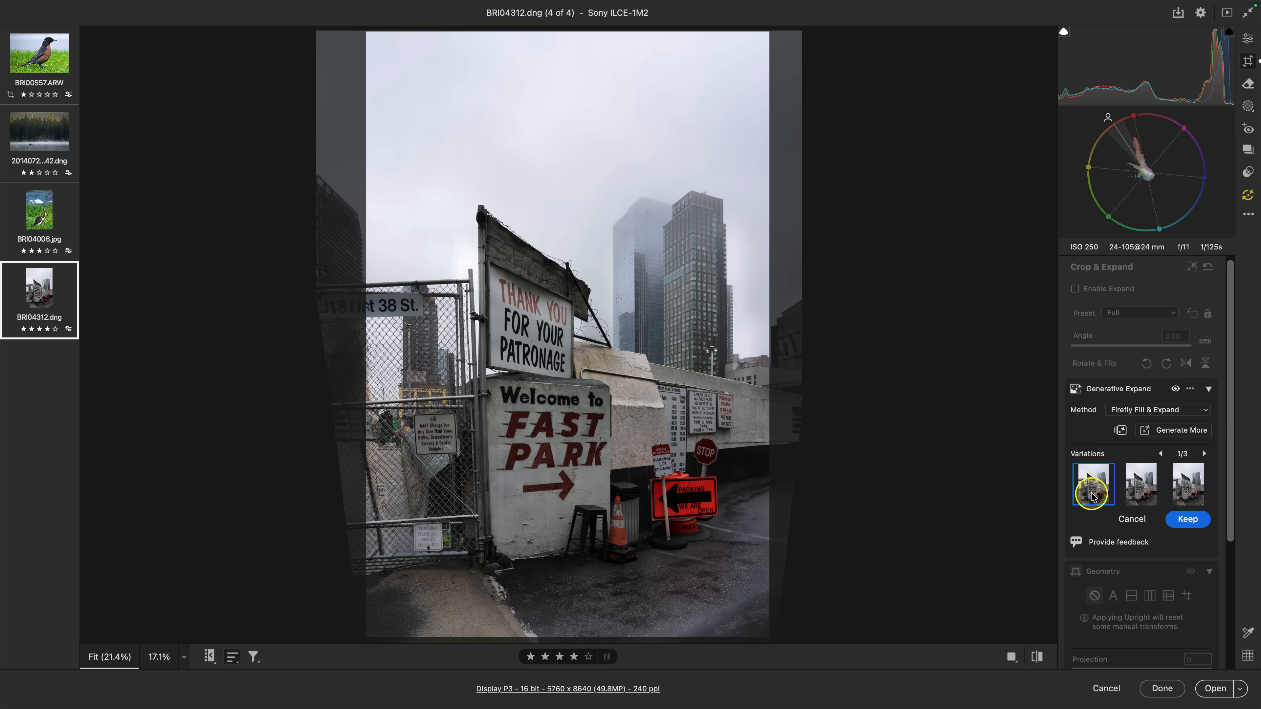
{"action": "left_click", "coordinate": [1187, 519]}
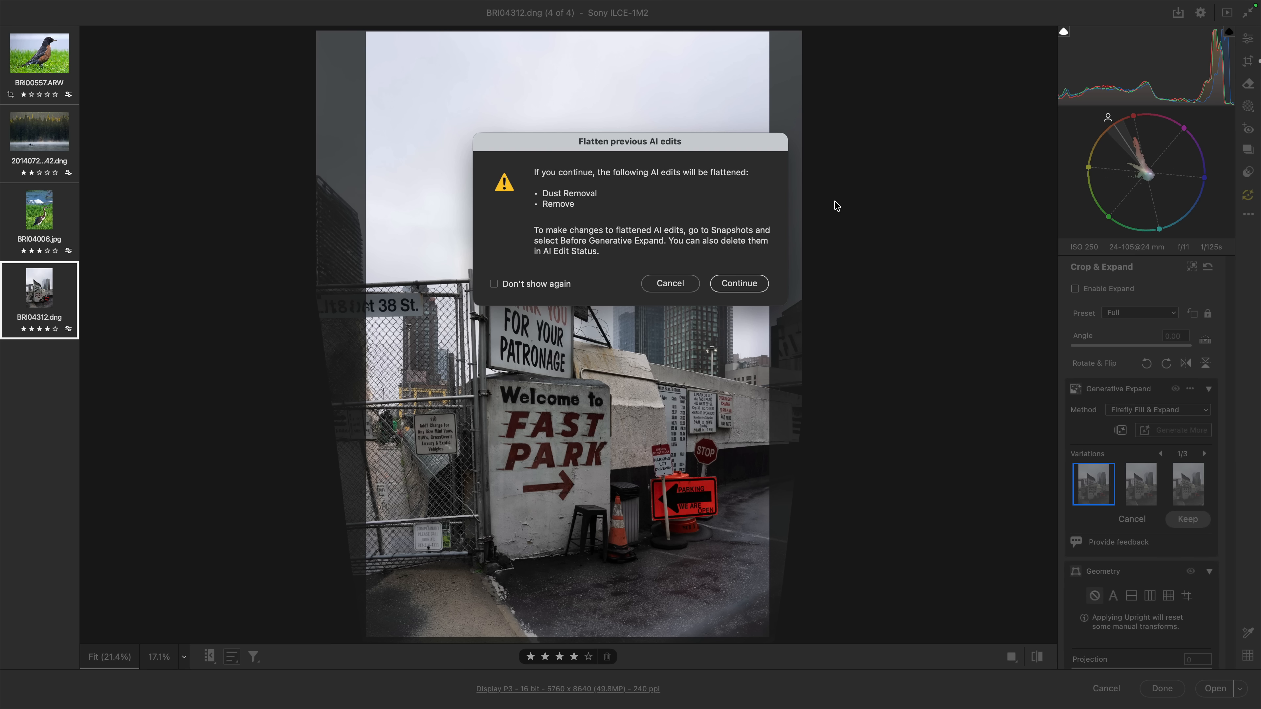
{"action": "left_click", "coordinate": [739, 285]}
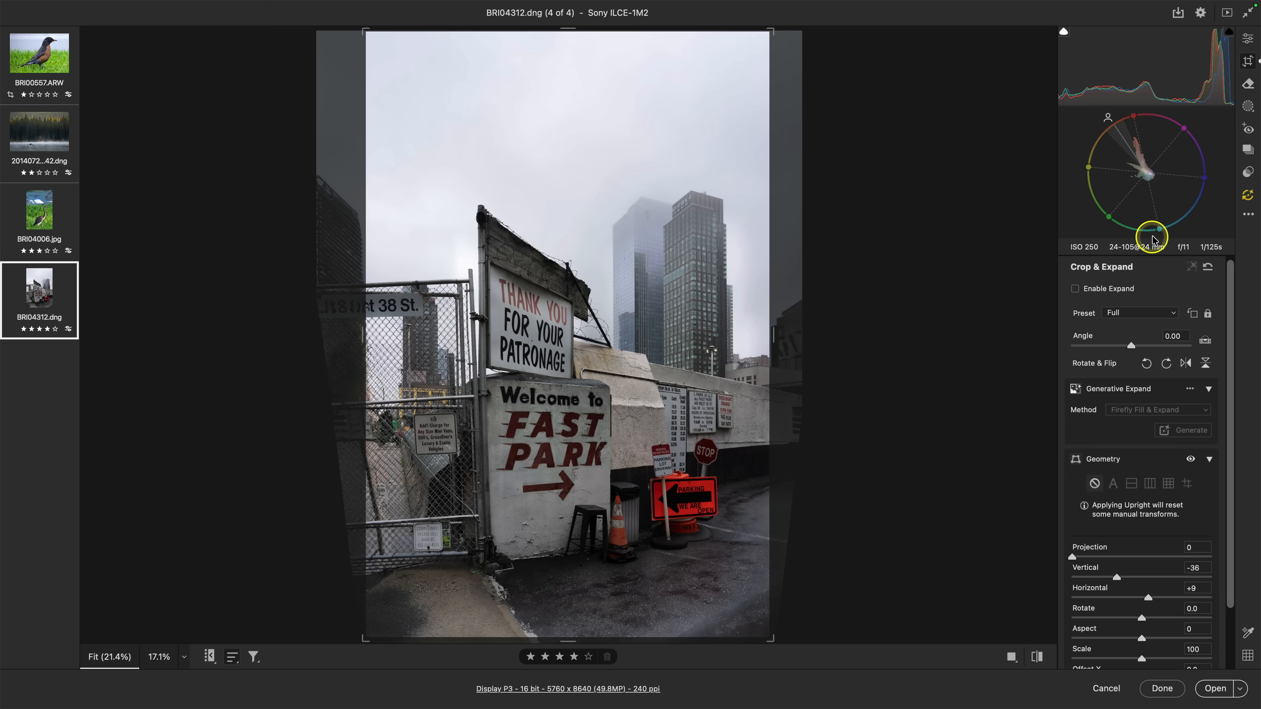
{"action": "left_click", "coordinate": [1248, 197]}
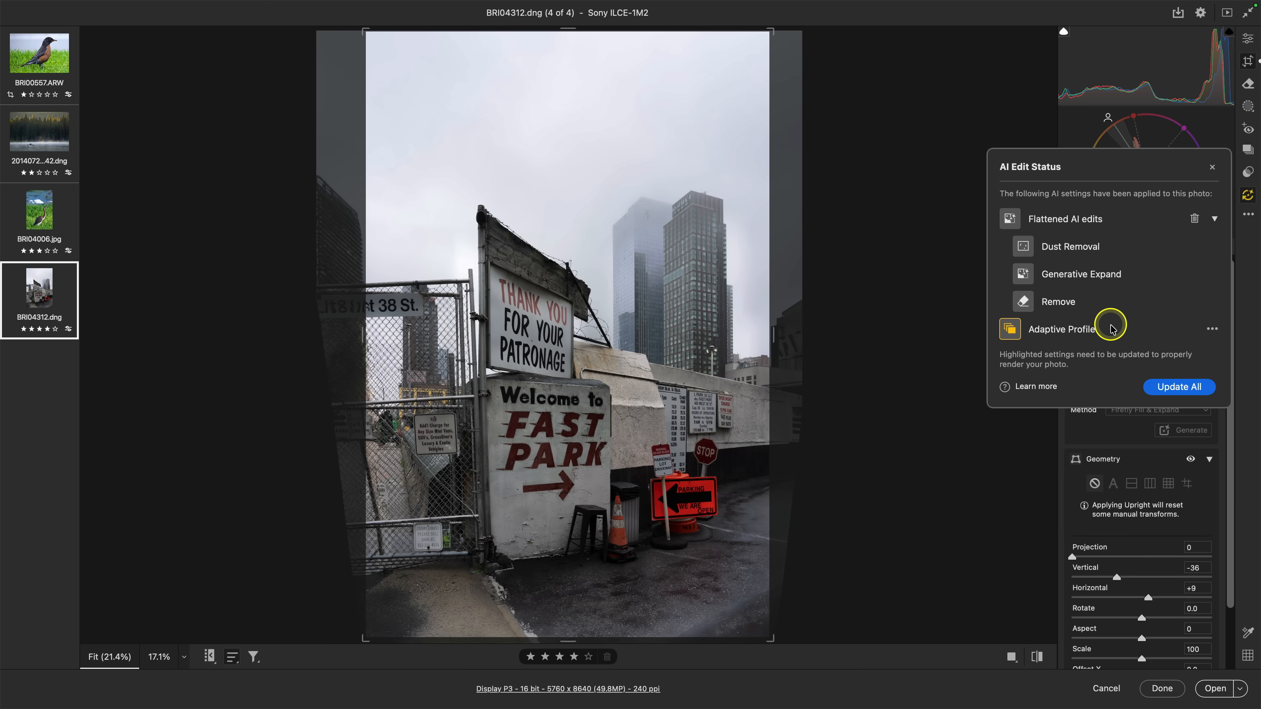
{"action": "left_click", "coordinate": [1165, 391]}
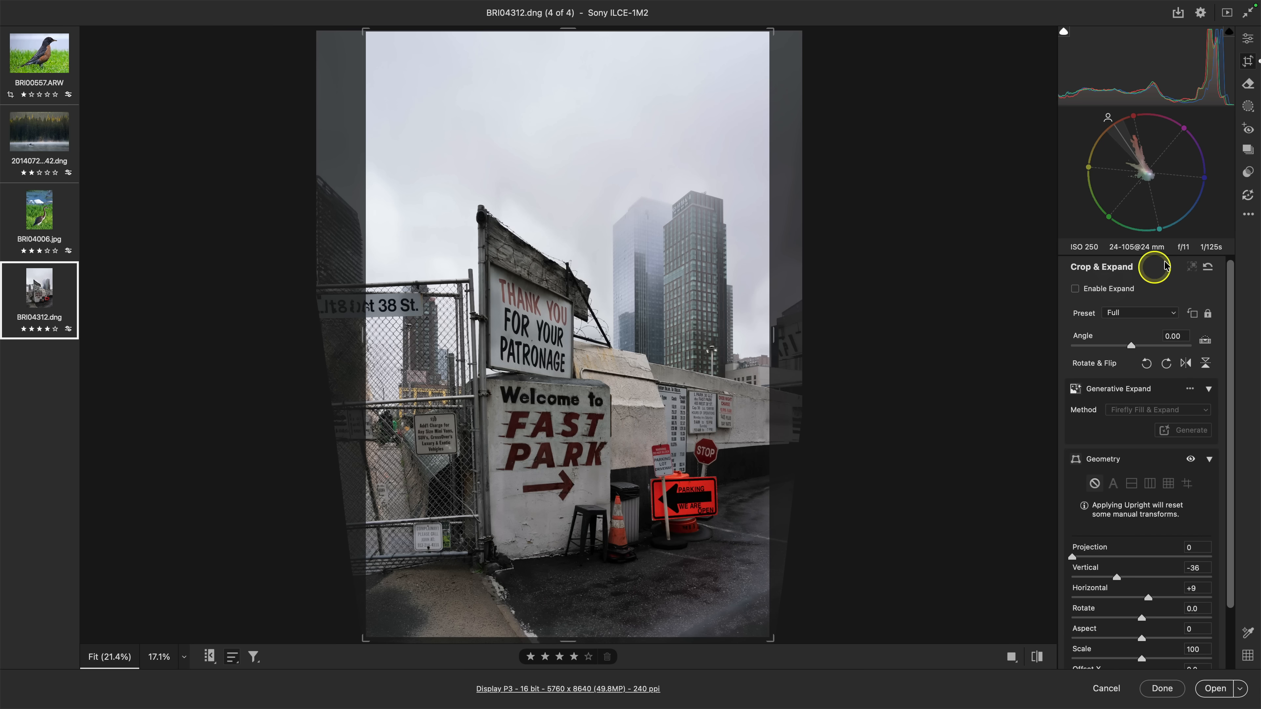
- Check which snapshots can be applied to BRI04312.dng without applying one, and view the expanded photo in the Edit adjustments
{"action": "left_click", "coordinate": [1248, 216]}
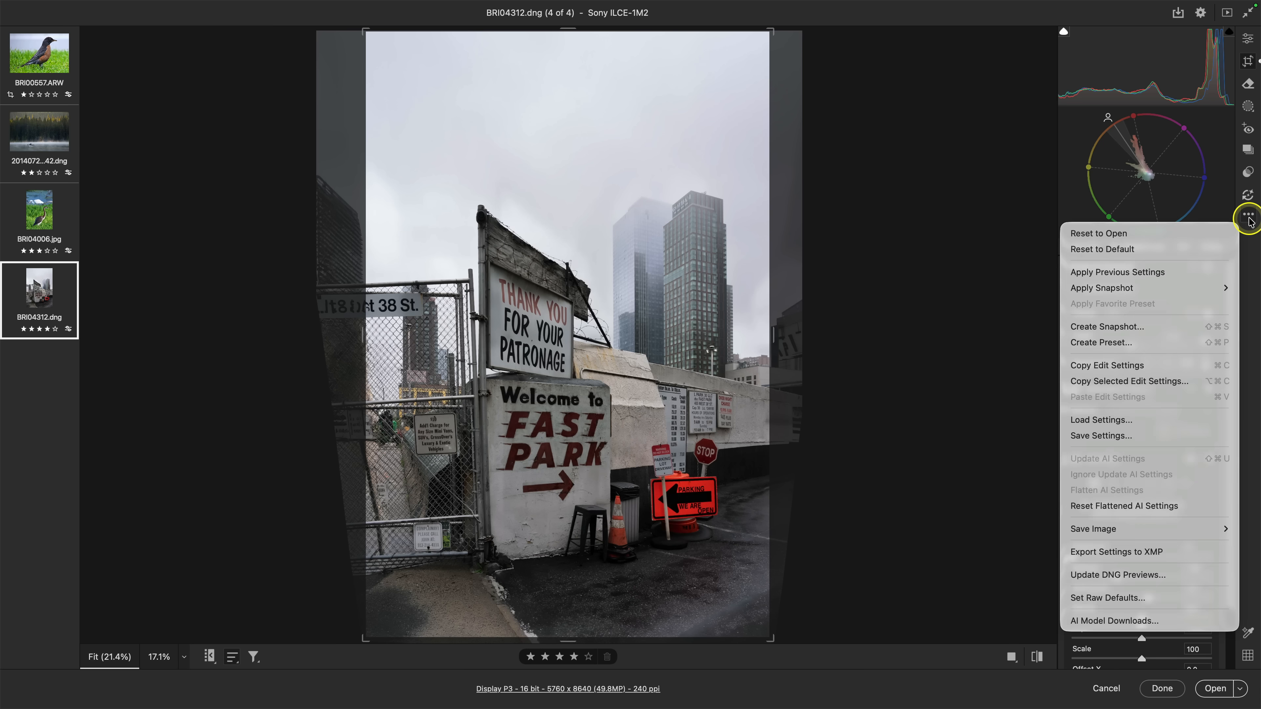
{"action": "mouse_move", "coordinate": [1206, 291]}
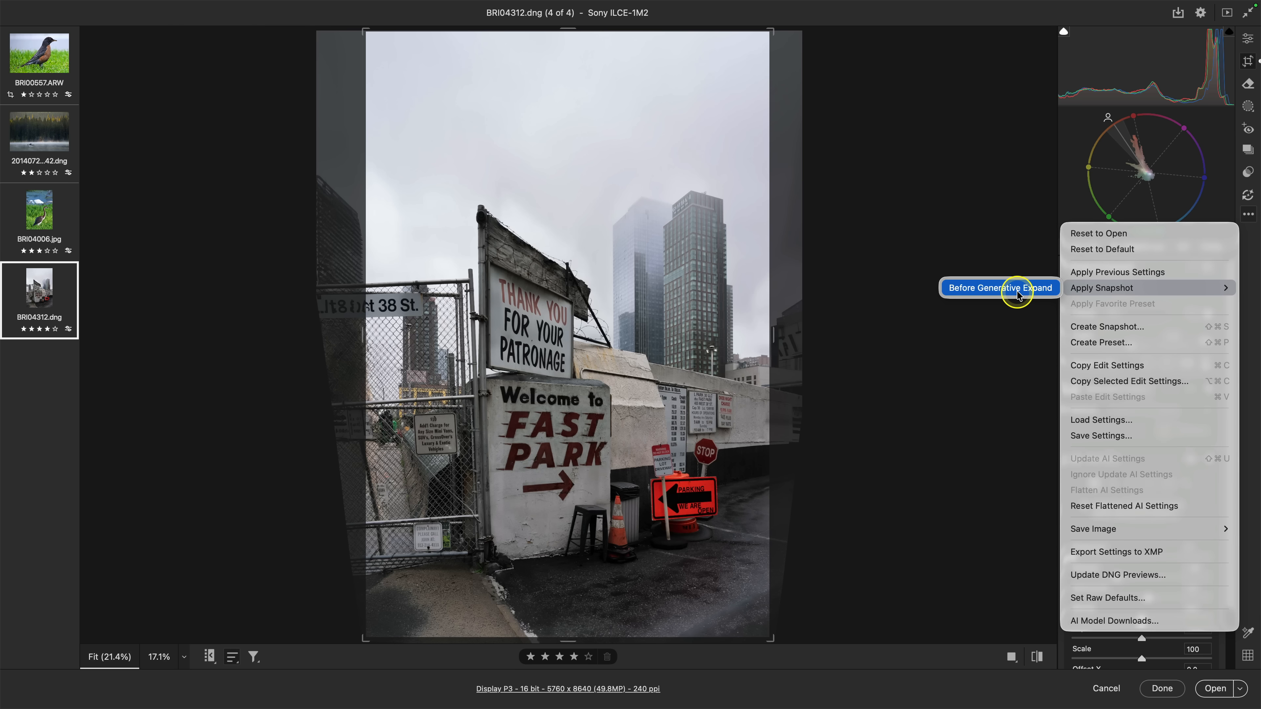
{"action": "left_click", "coordinate": [965, 397]}
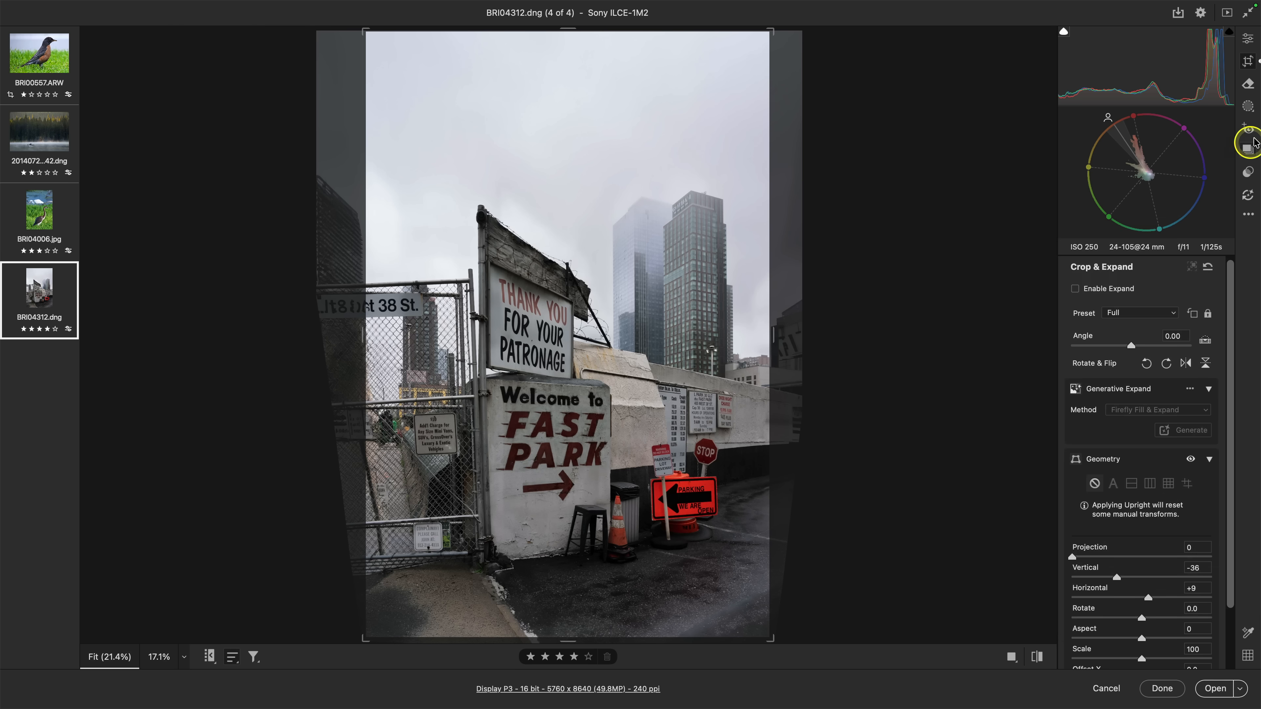
{"action": "left_click", "coordinate": [1246, 37]}
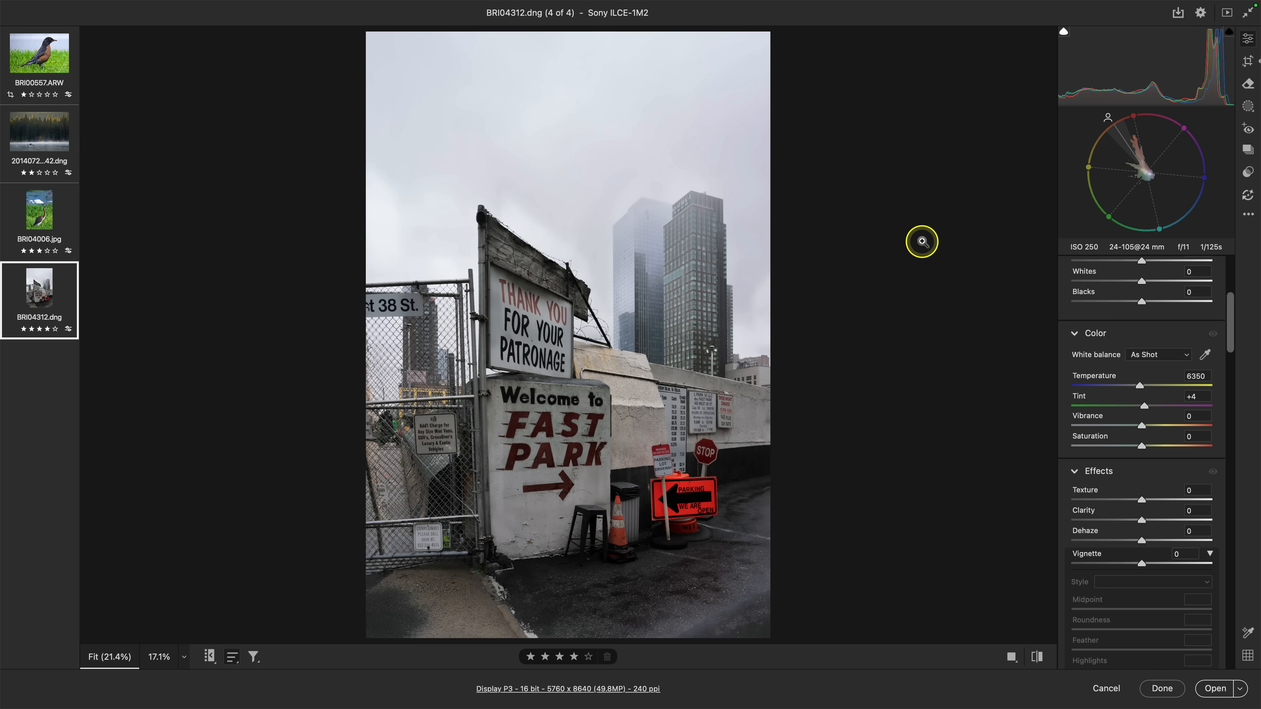